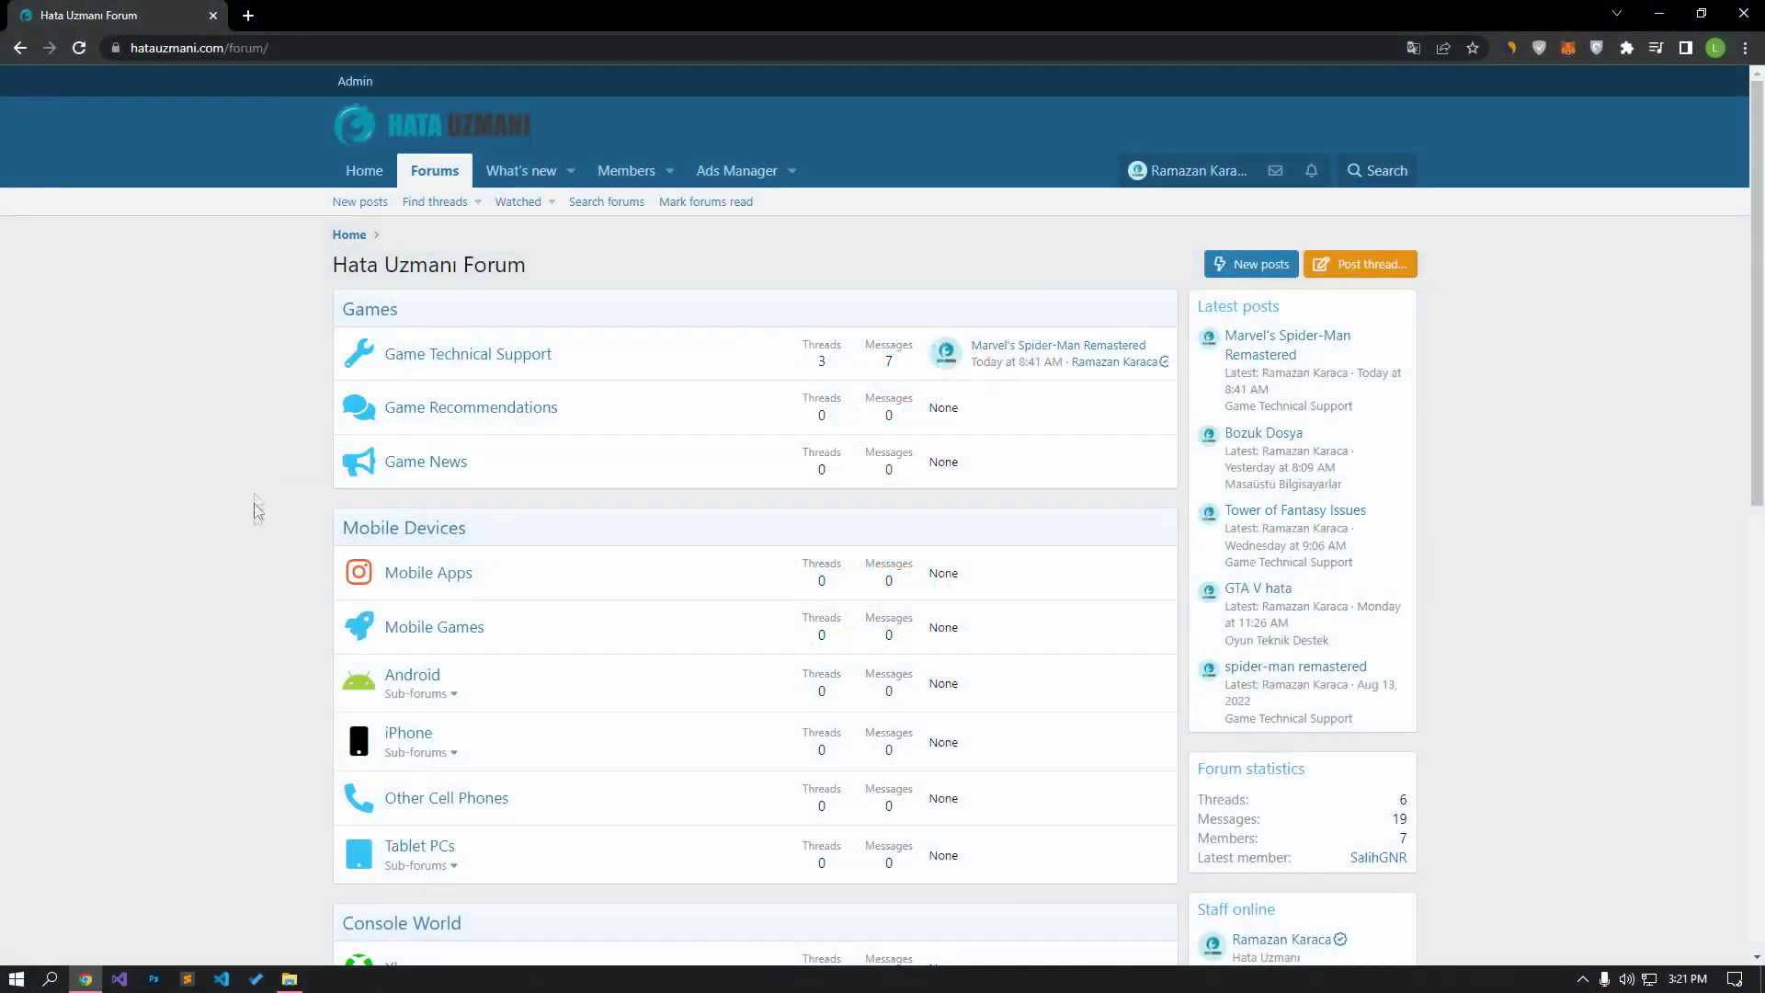
Step: Bring up the New folder (2) window with the Spider-Man shortcut from the taskbar
click(289, 979)
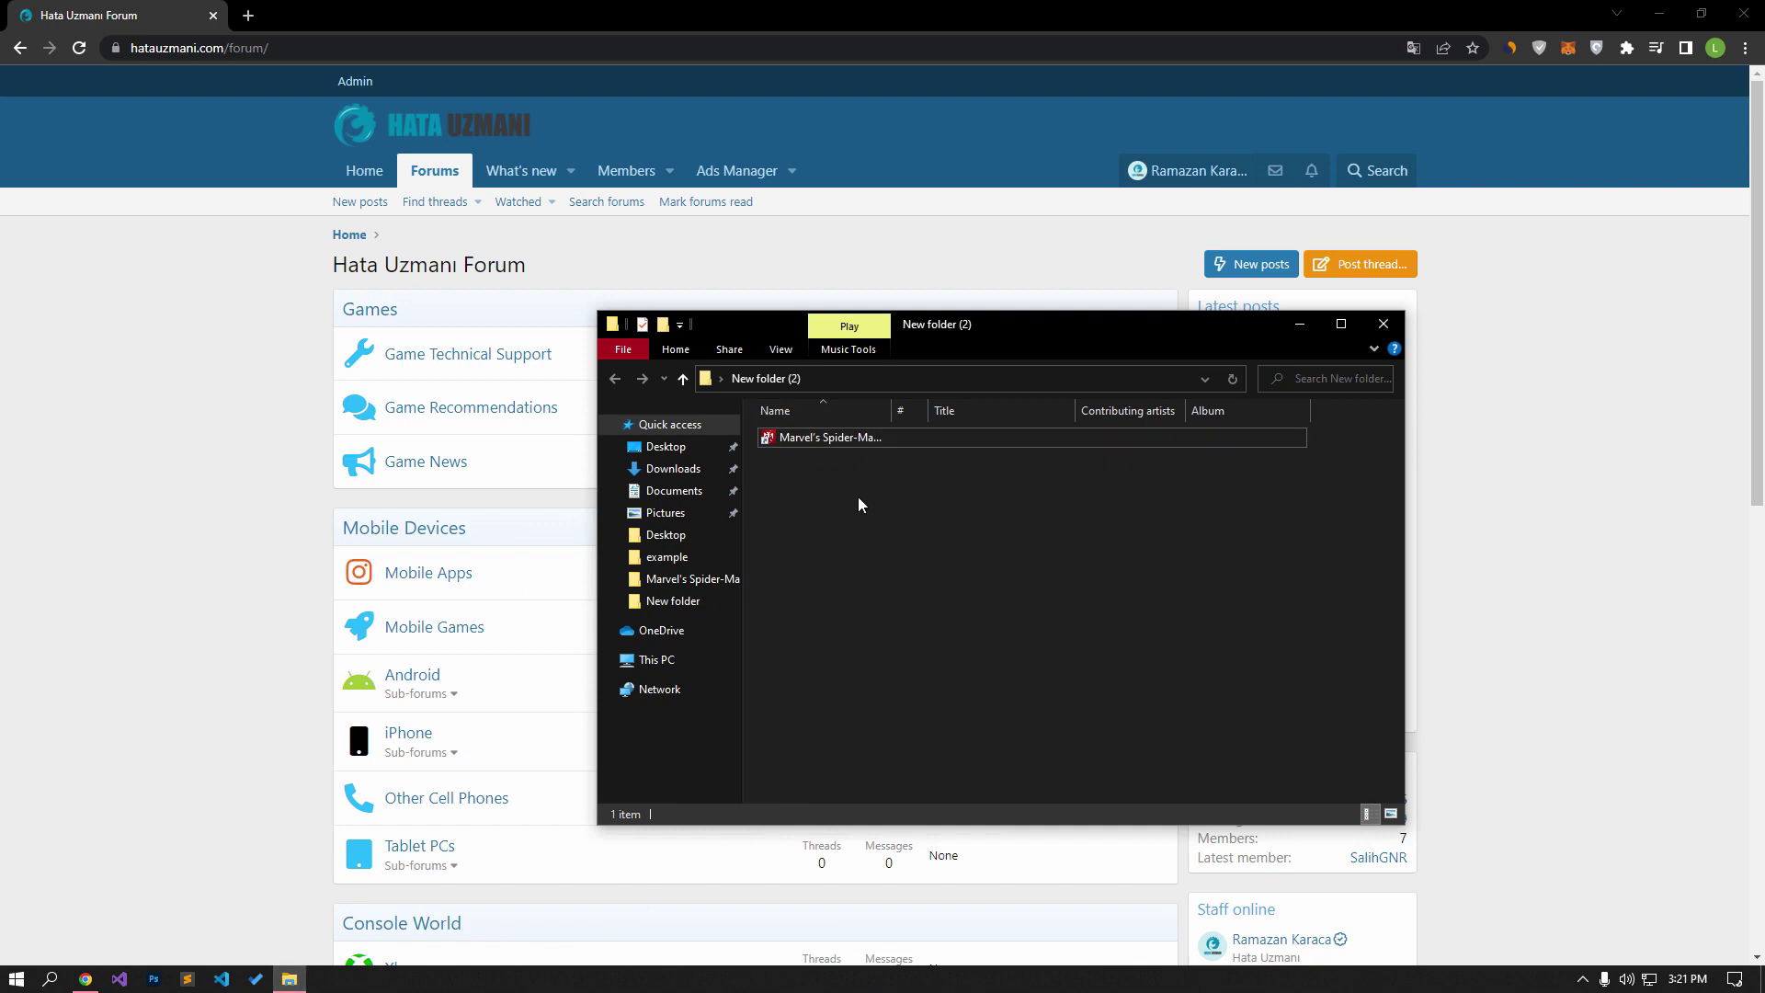
Step: Close the folder window and start a Windows search for 'virus'
key(alt+F4)
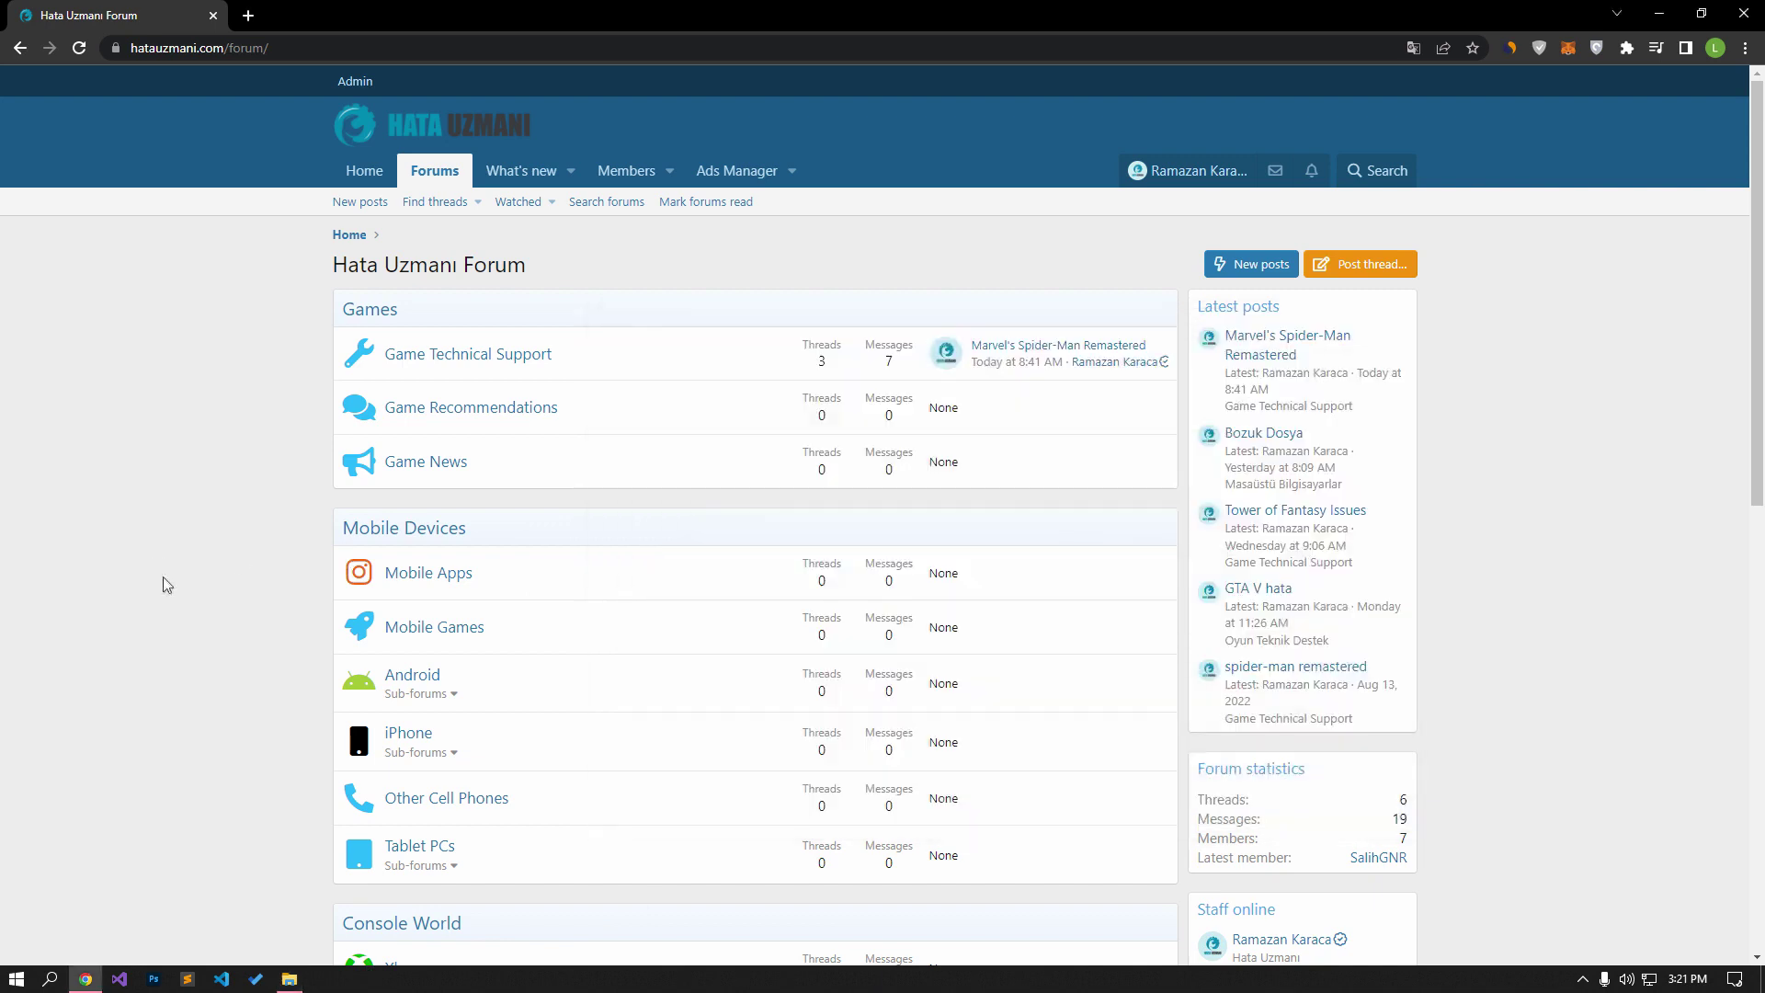
click(17, 979)
text(virus)
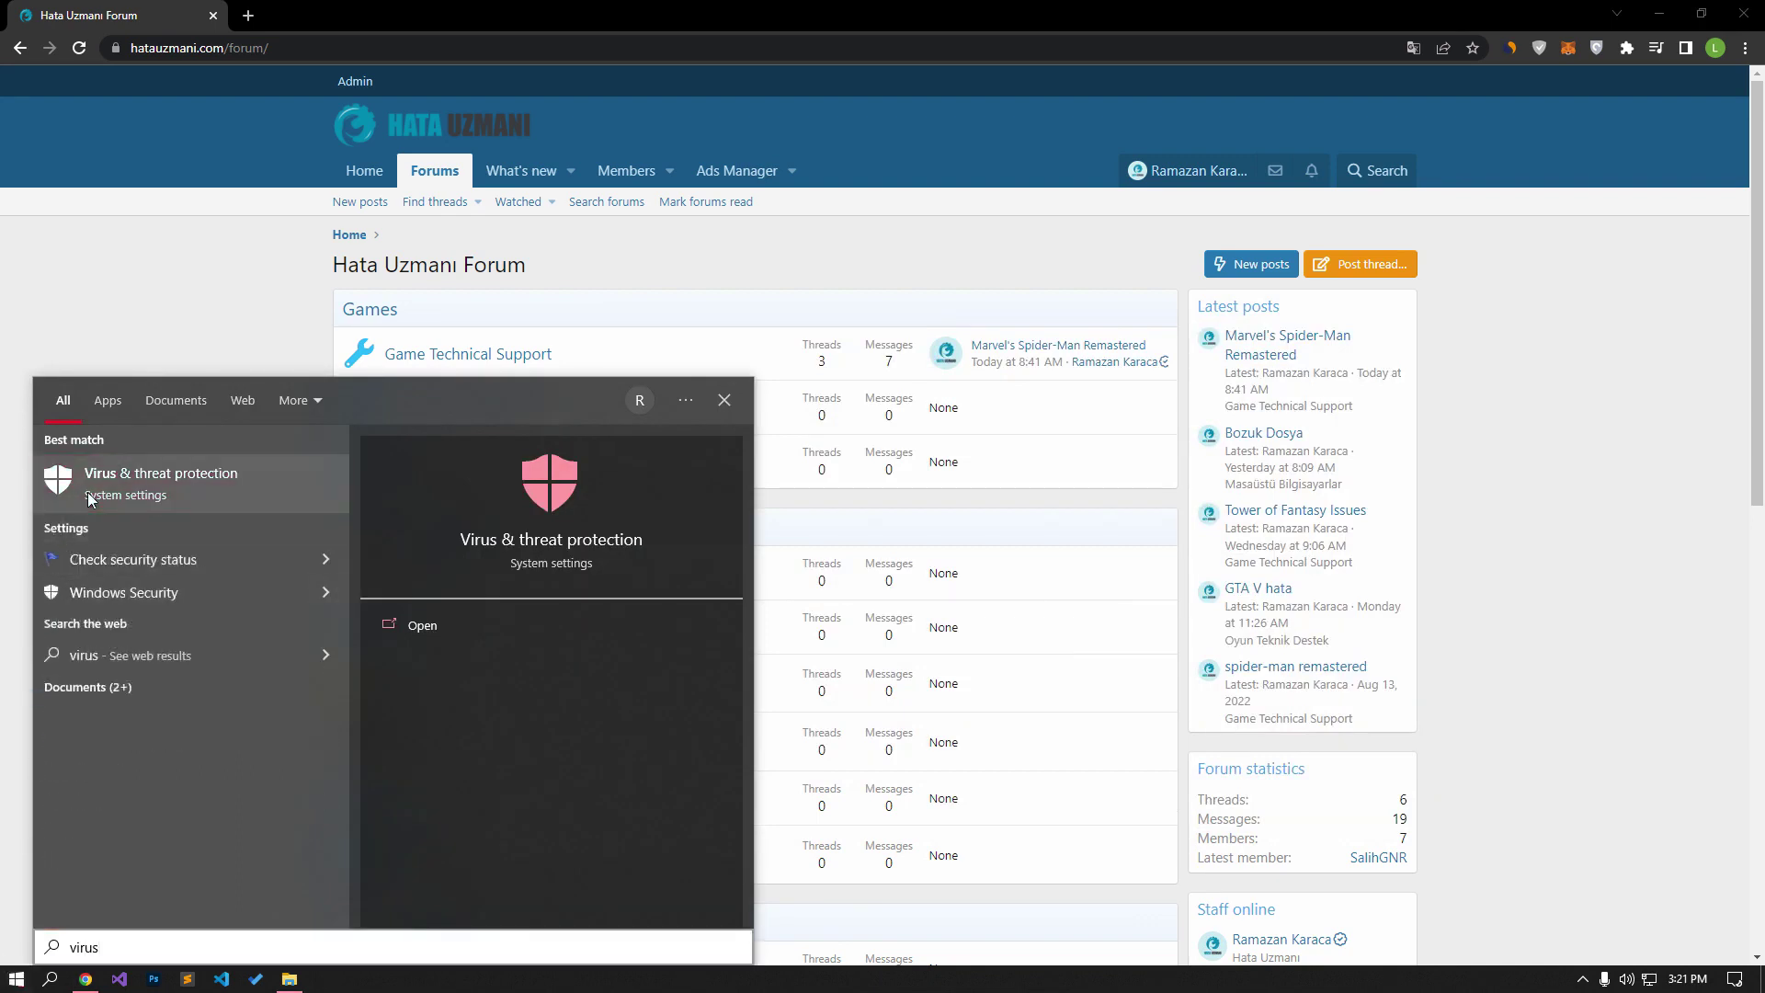
Step: In Virus & threat protection settings, turn Controlled folder access off
click(89, 493)
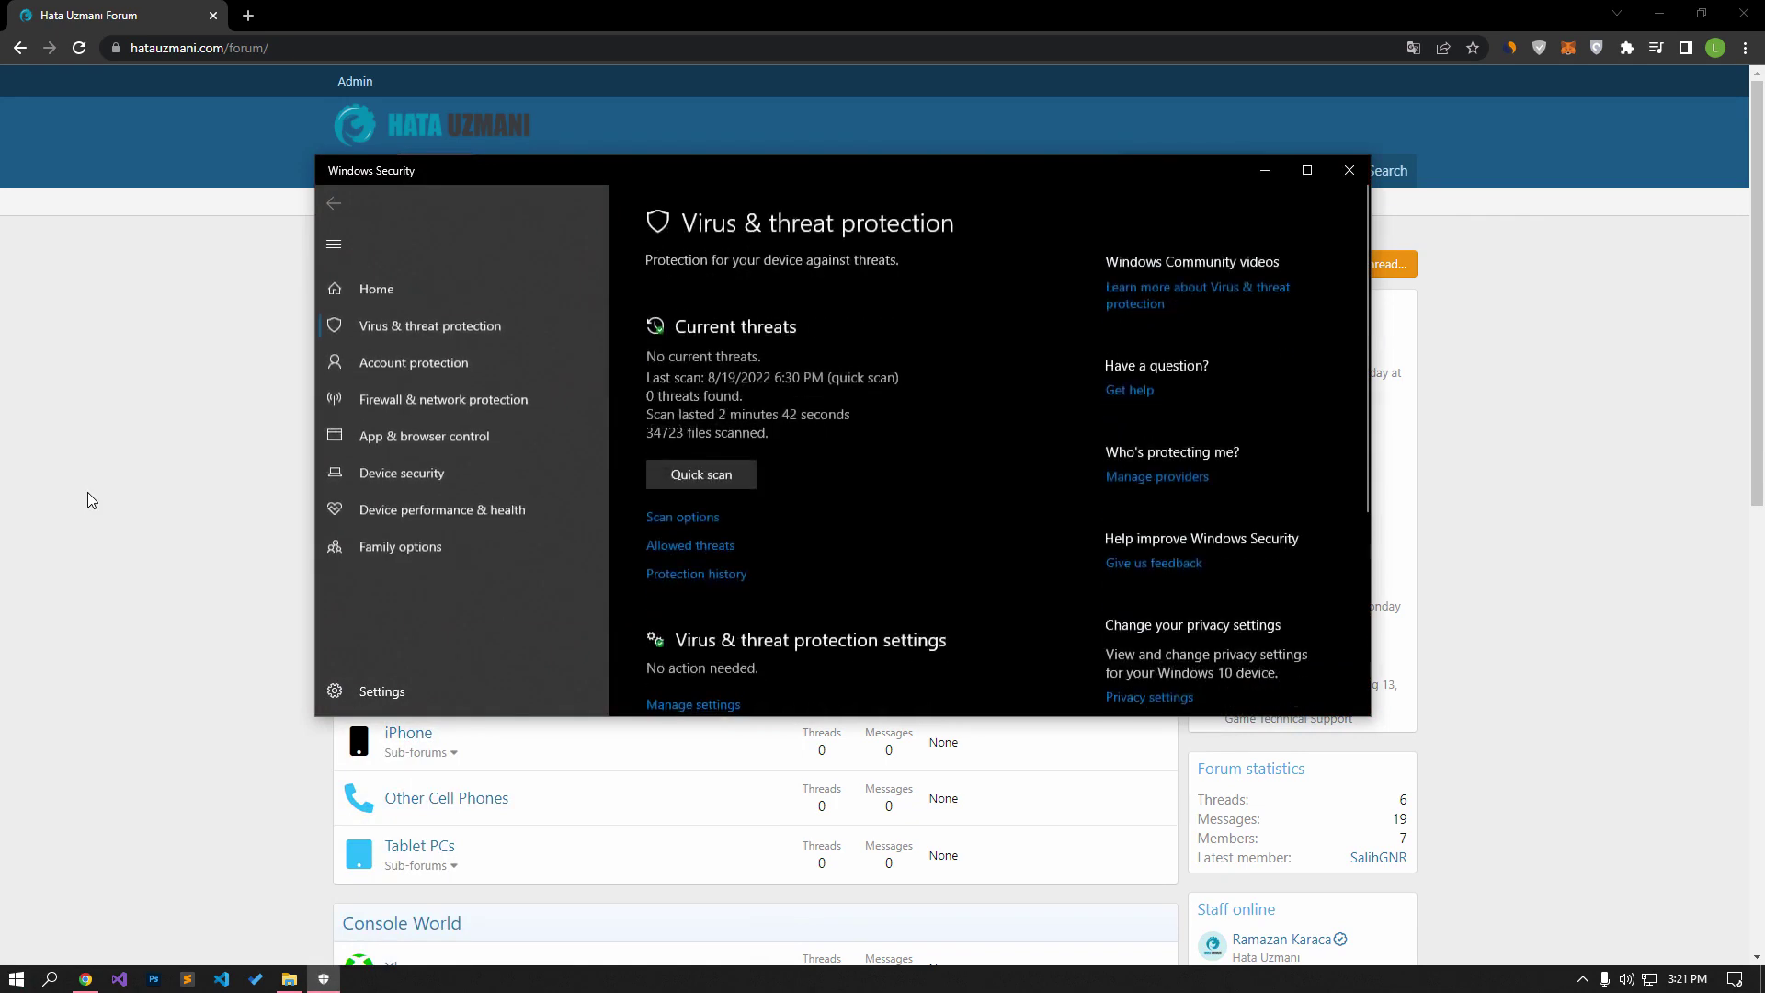
click(712, 701)
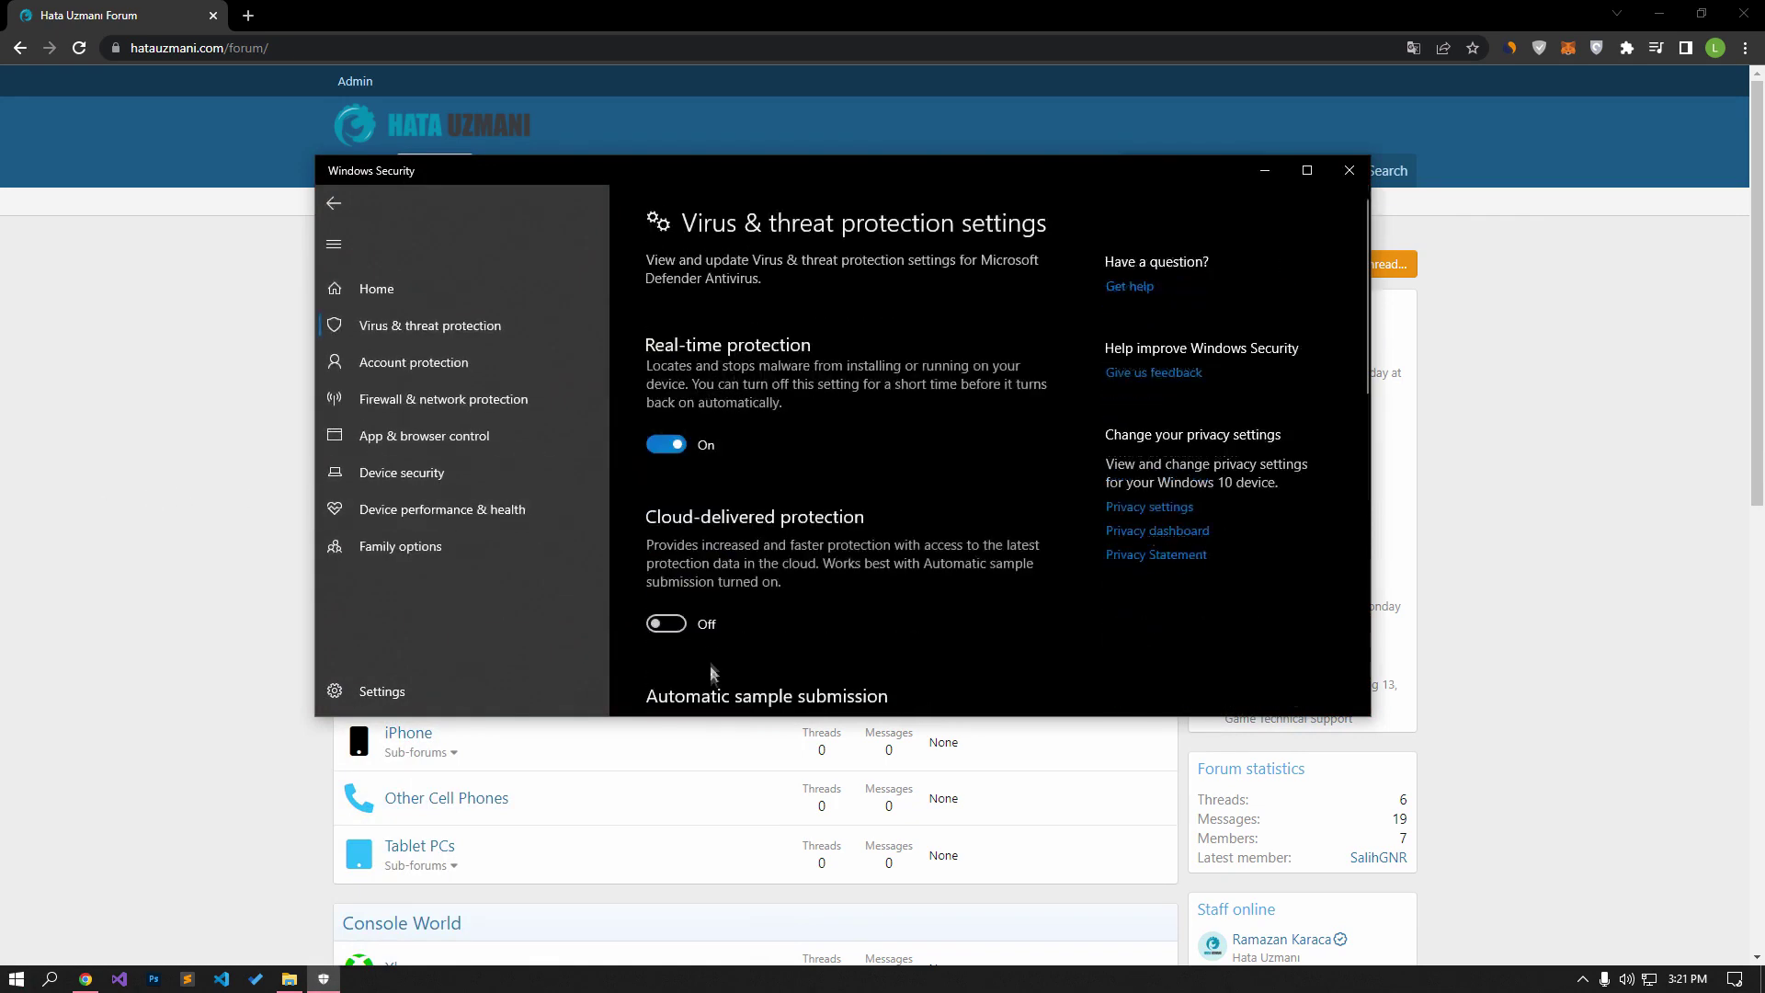
scroll(676, 446, down, 10)
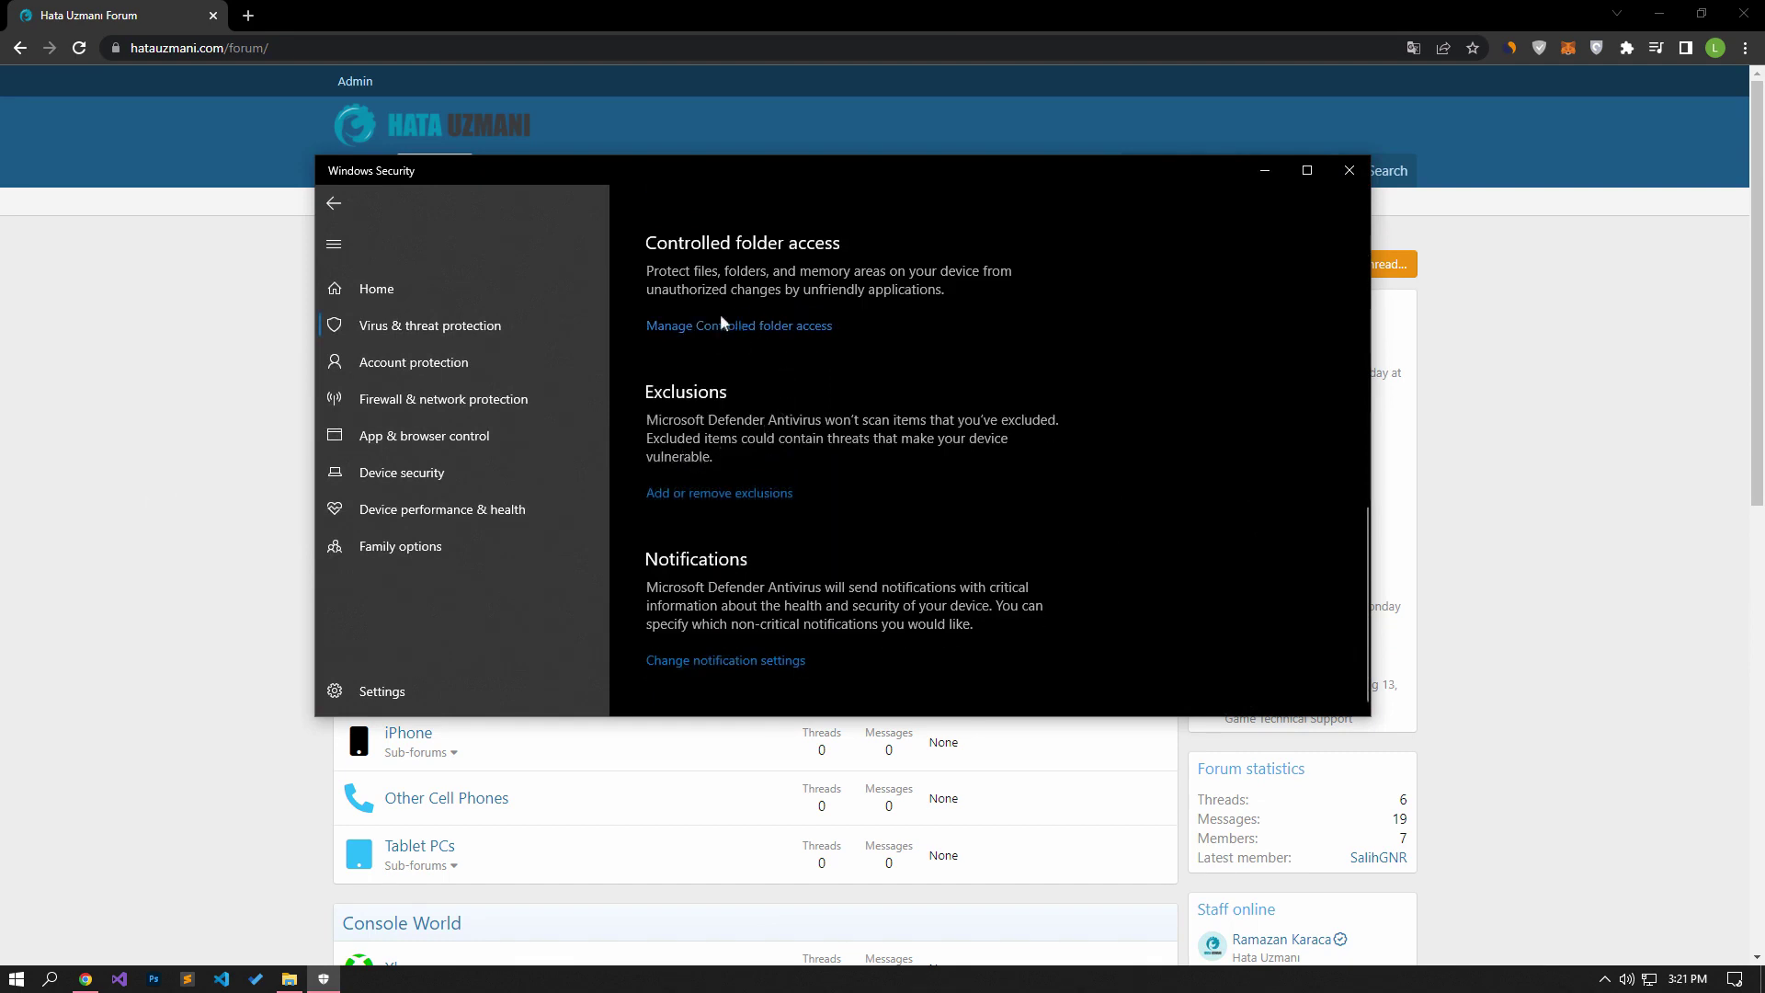
click(732, 326)
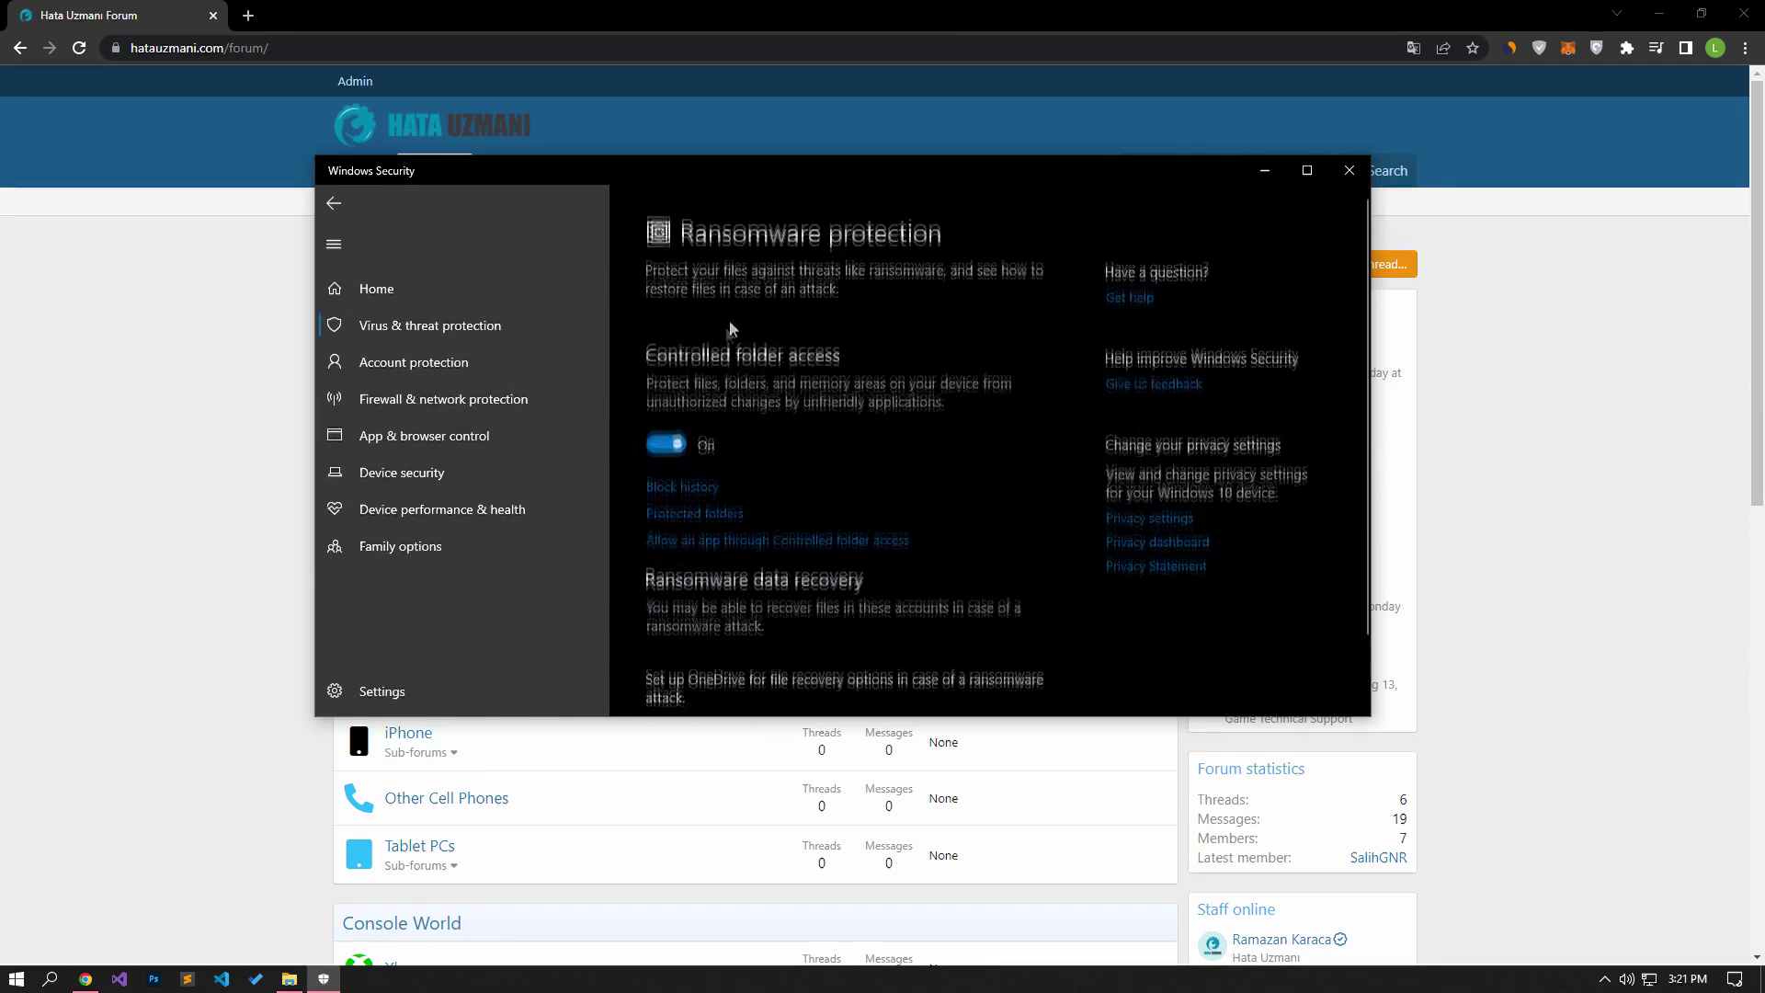
click(677, 434)
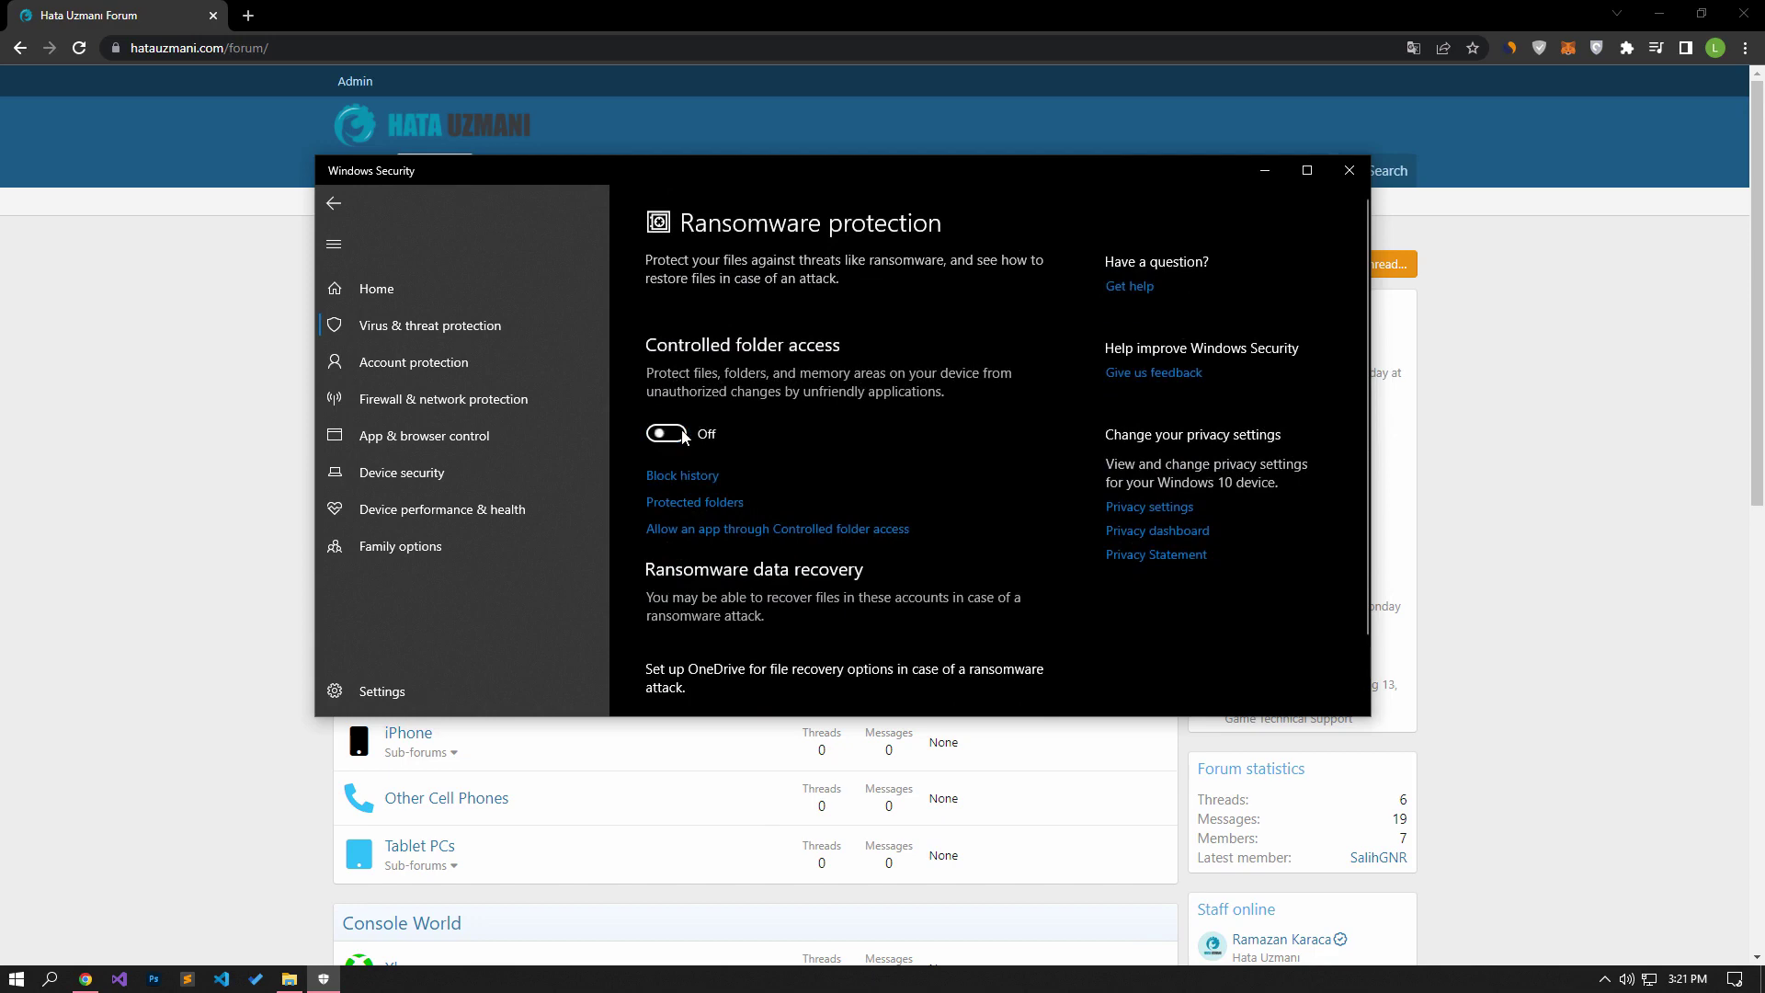
Step: Back in the protection settings, turn Real-time protection off
click(346, 207)
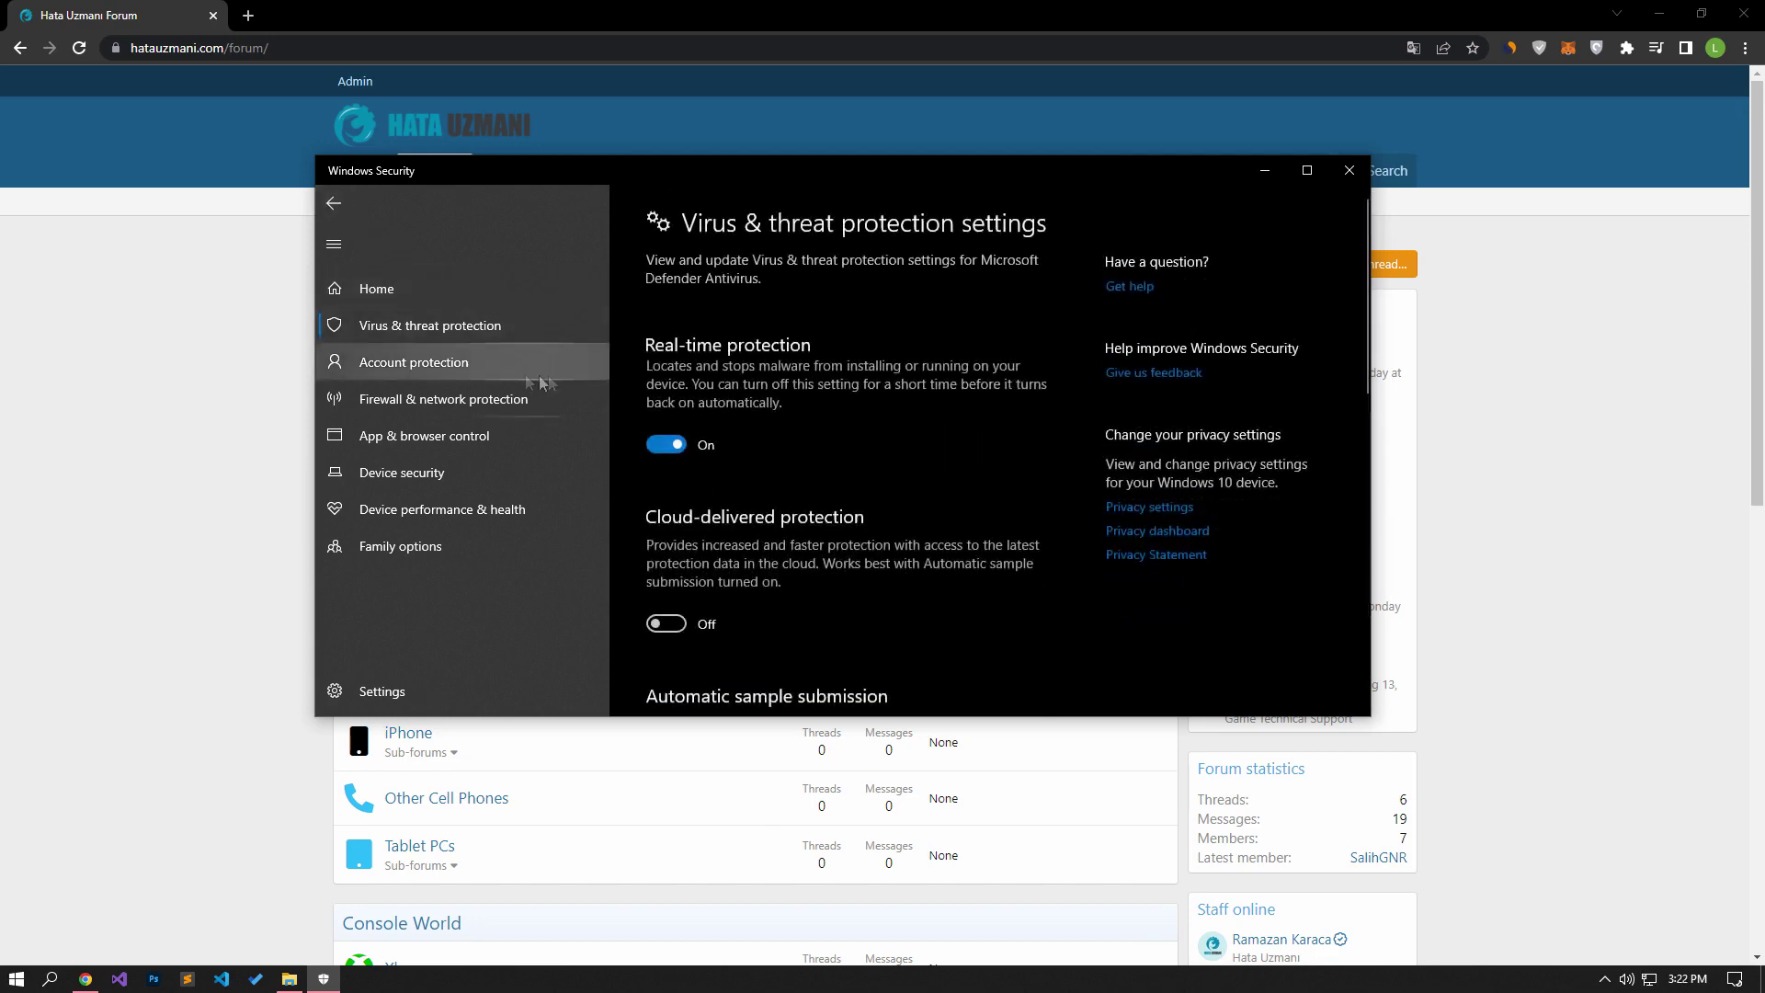
click(677, 442)
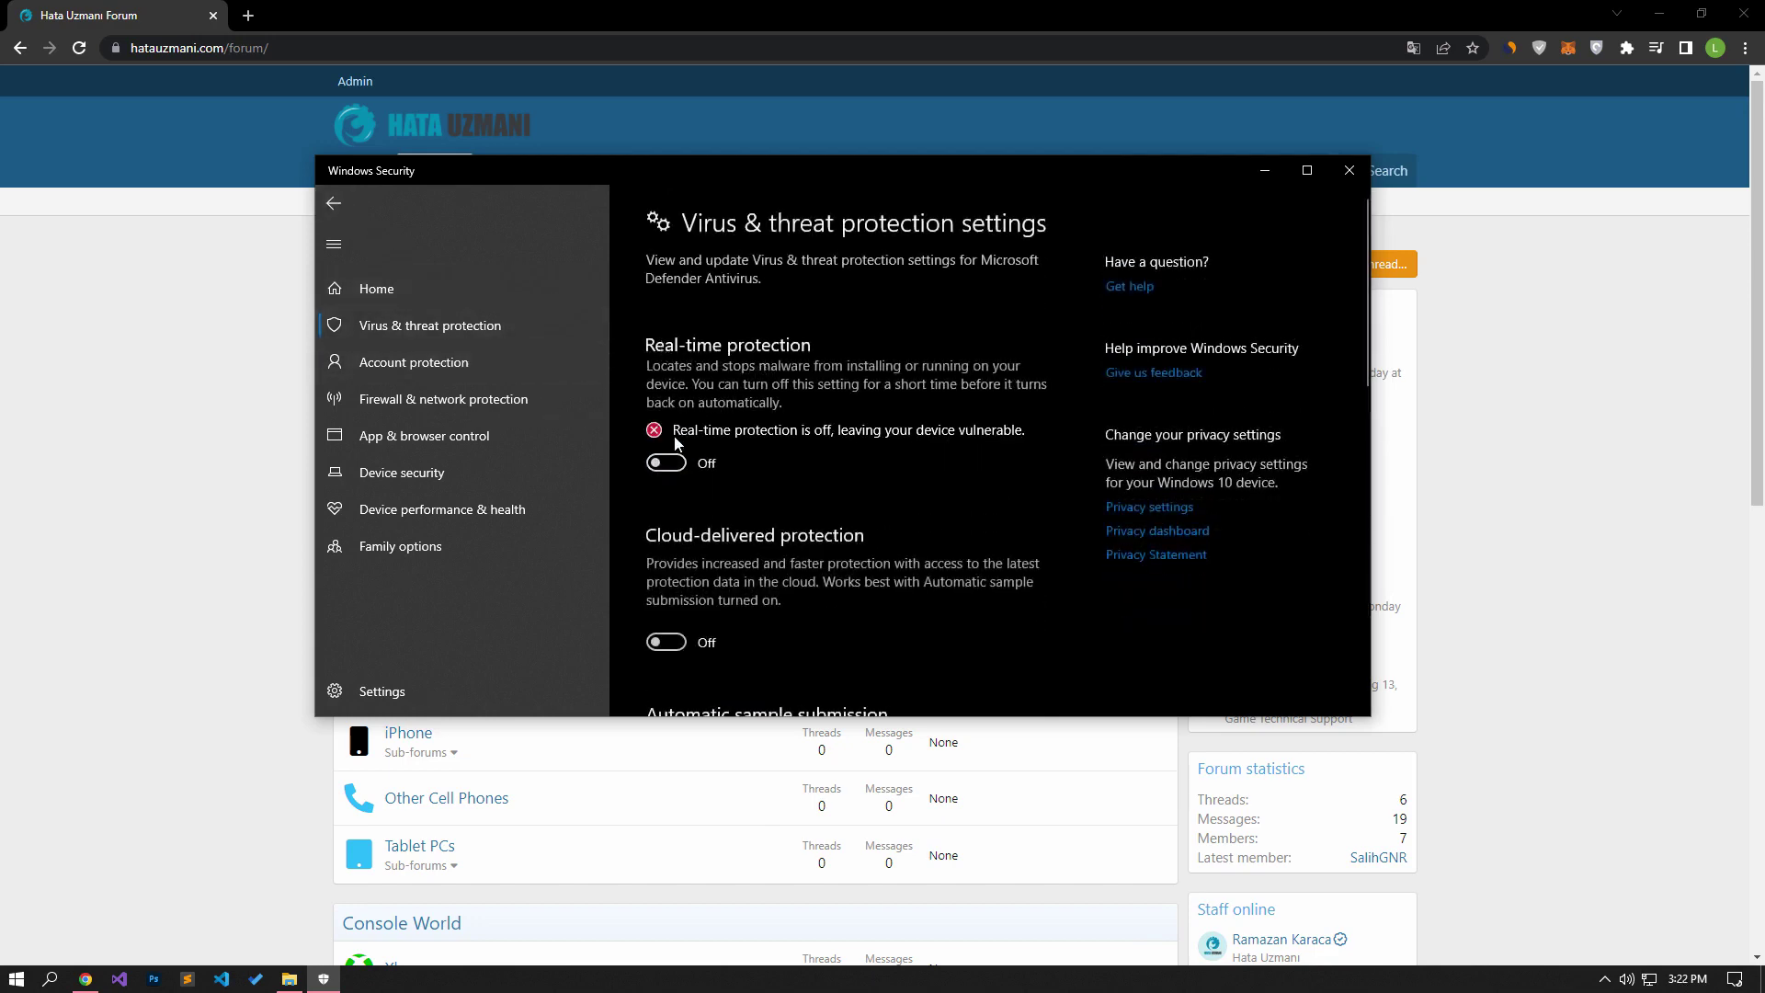
scroll(676, 442, down, 5)
scroll(676, 442, down, 5)
scroll(675, 442, down, 3)
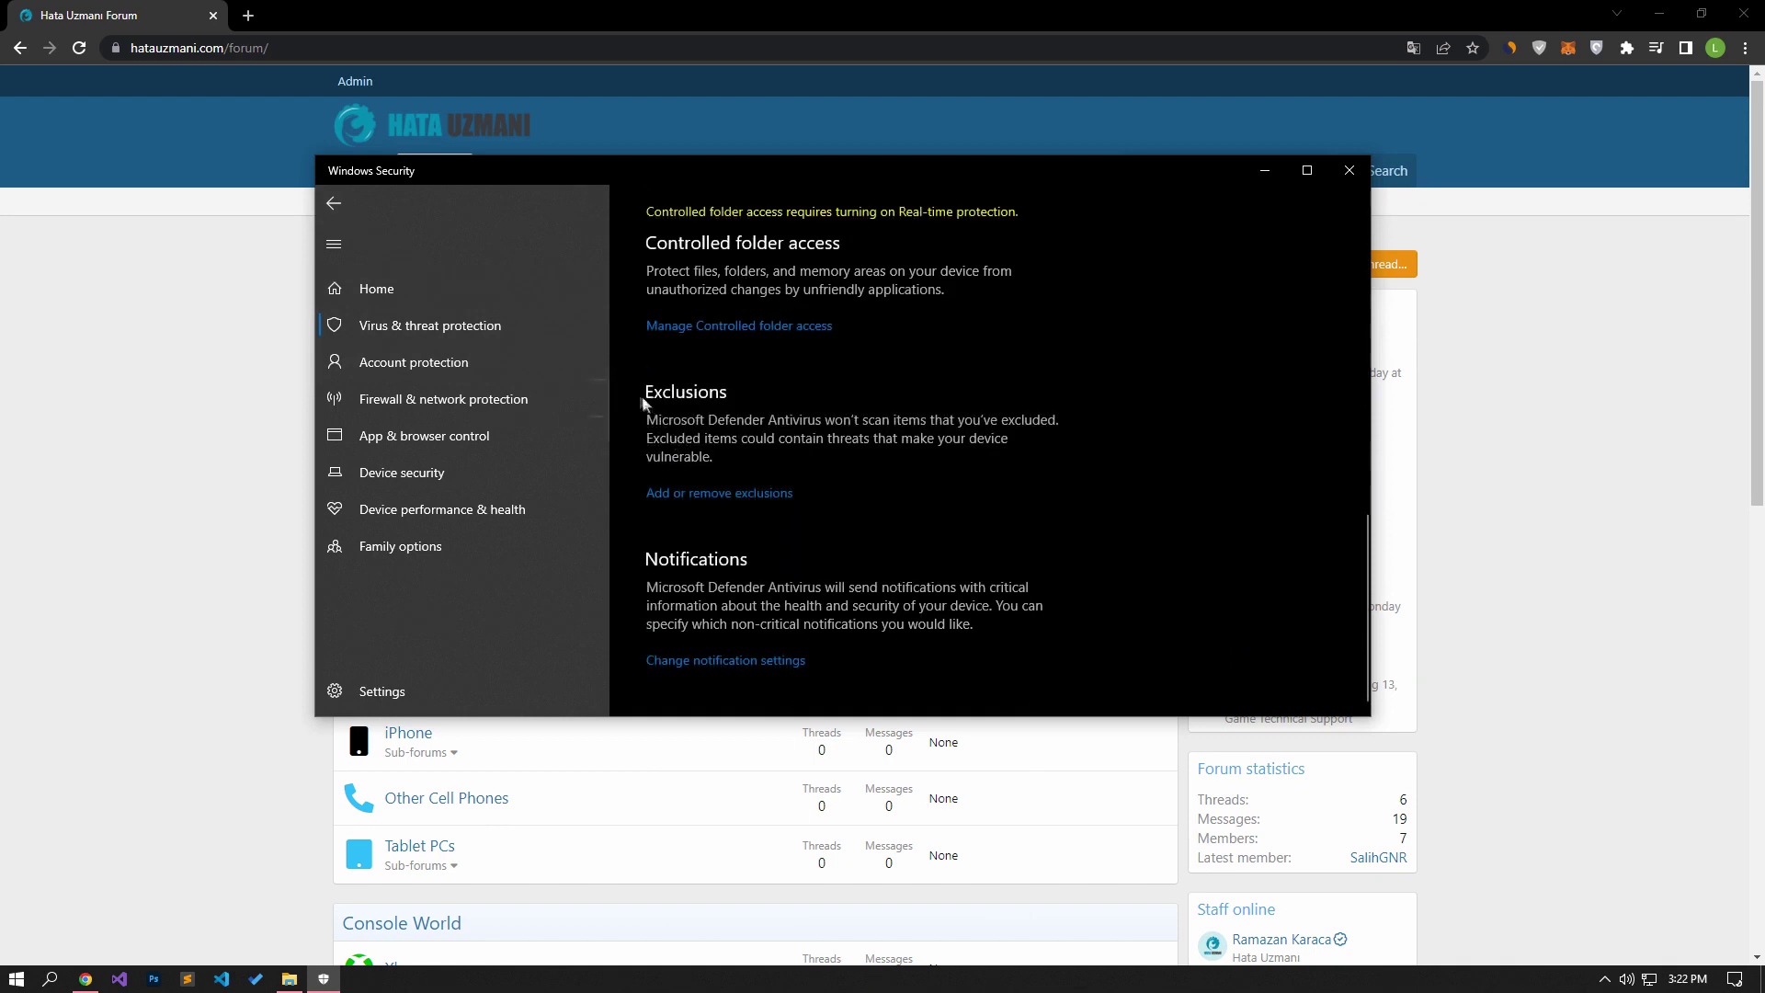
Step: Add the Documents\Marvel's Spider-Man Remastered folder as a scan exclusion
click(715, 496)
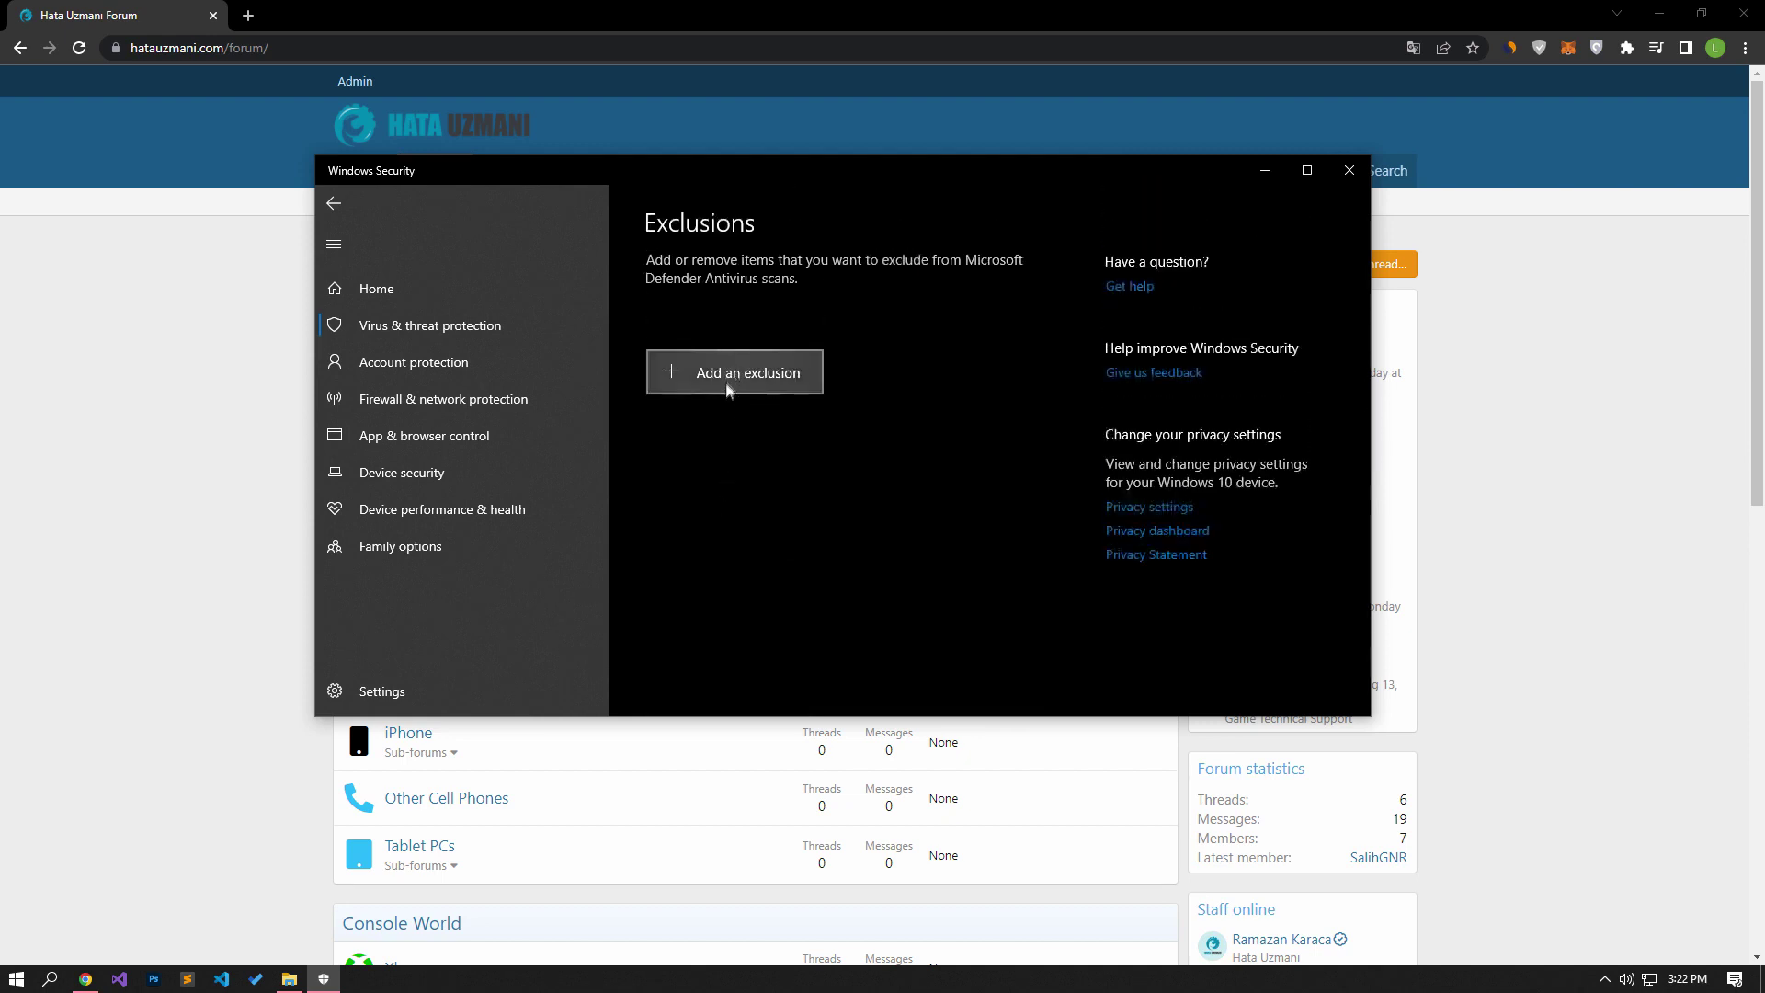
click(727, 387)
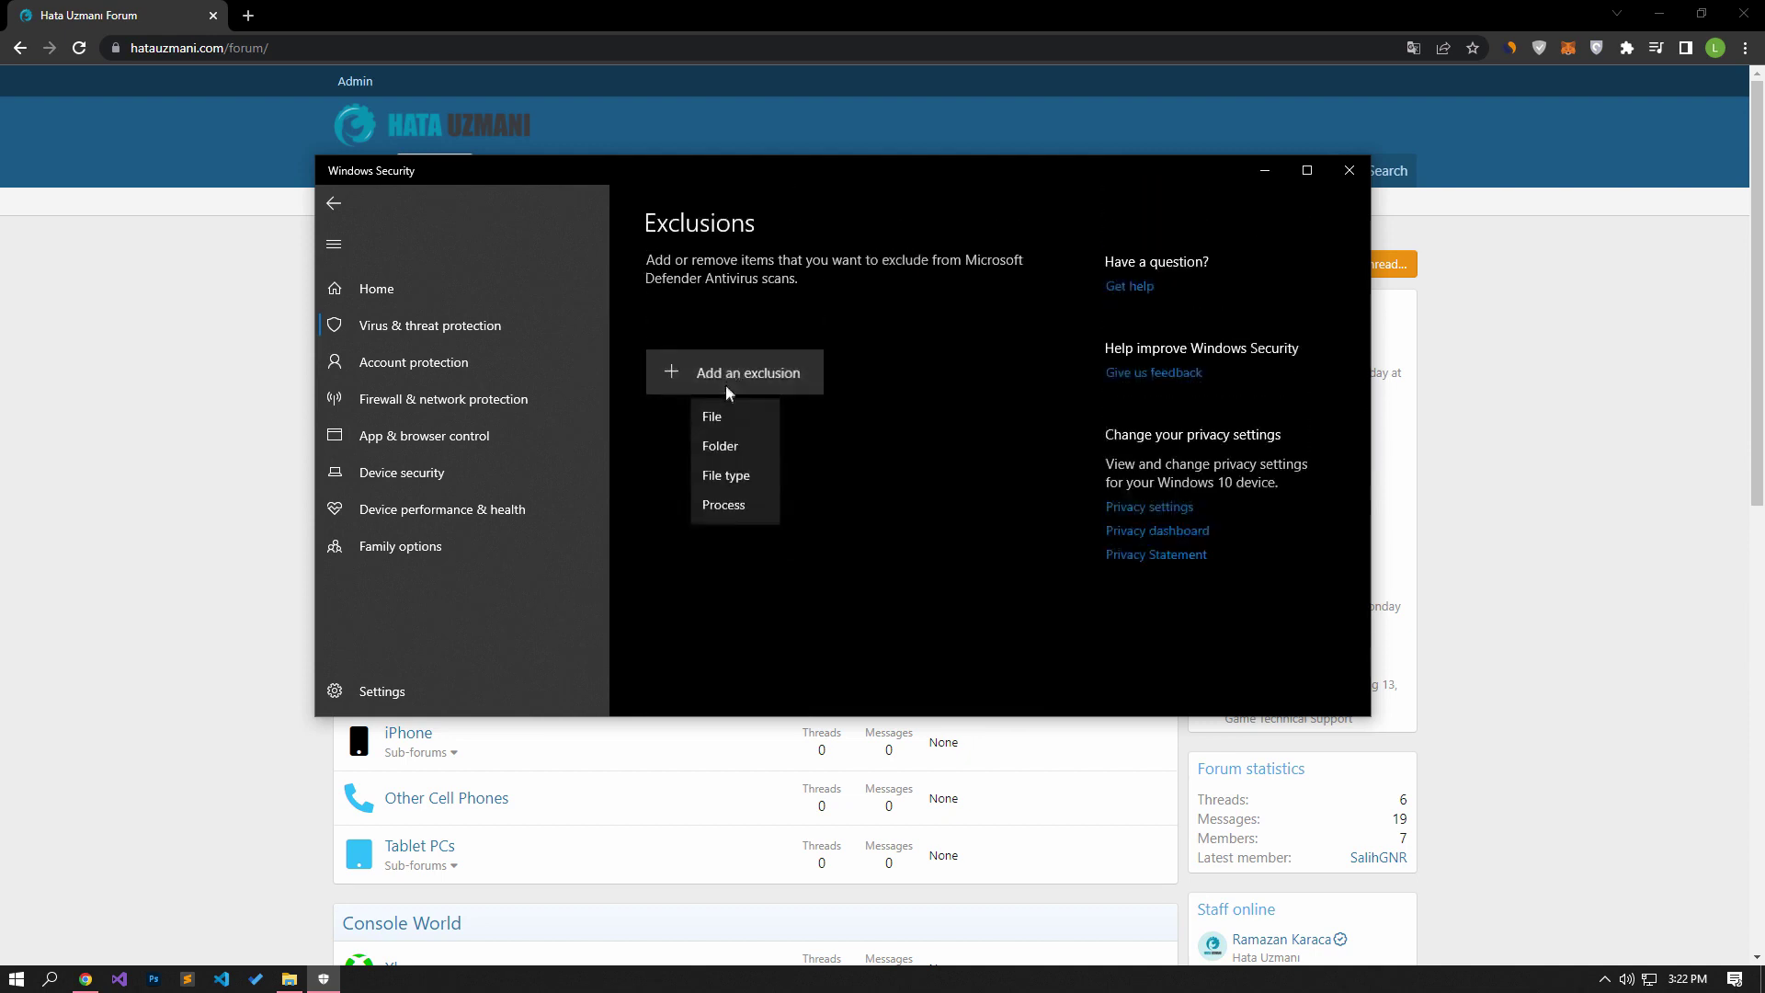
click(727, 446)
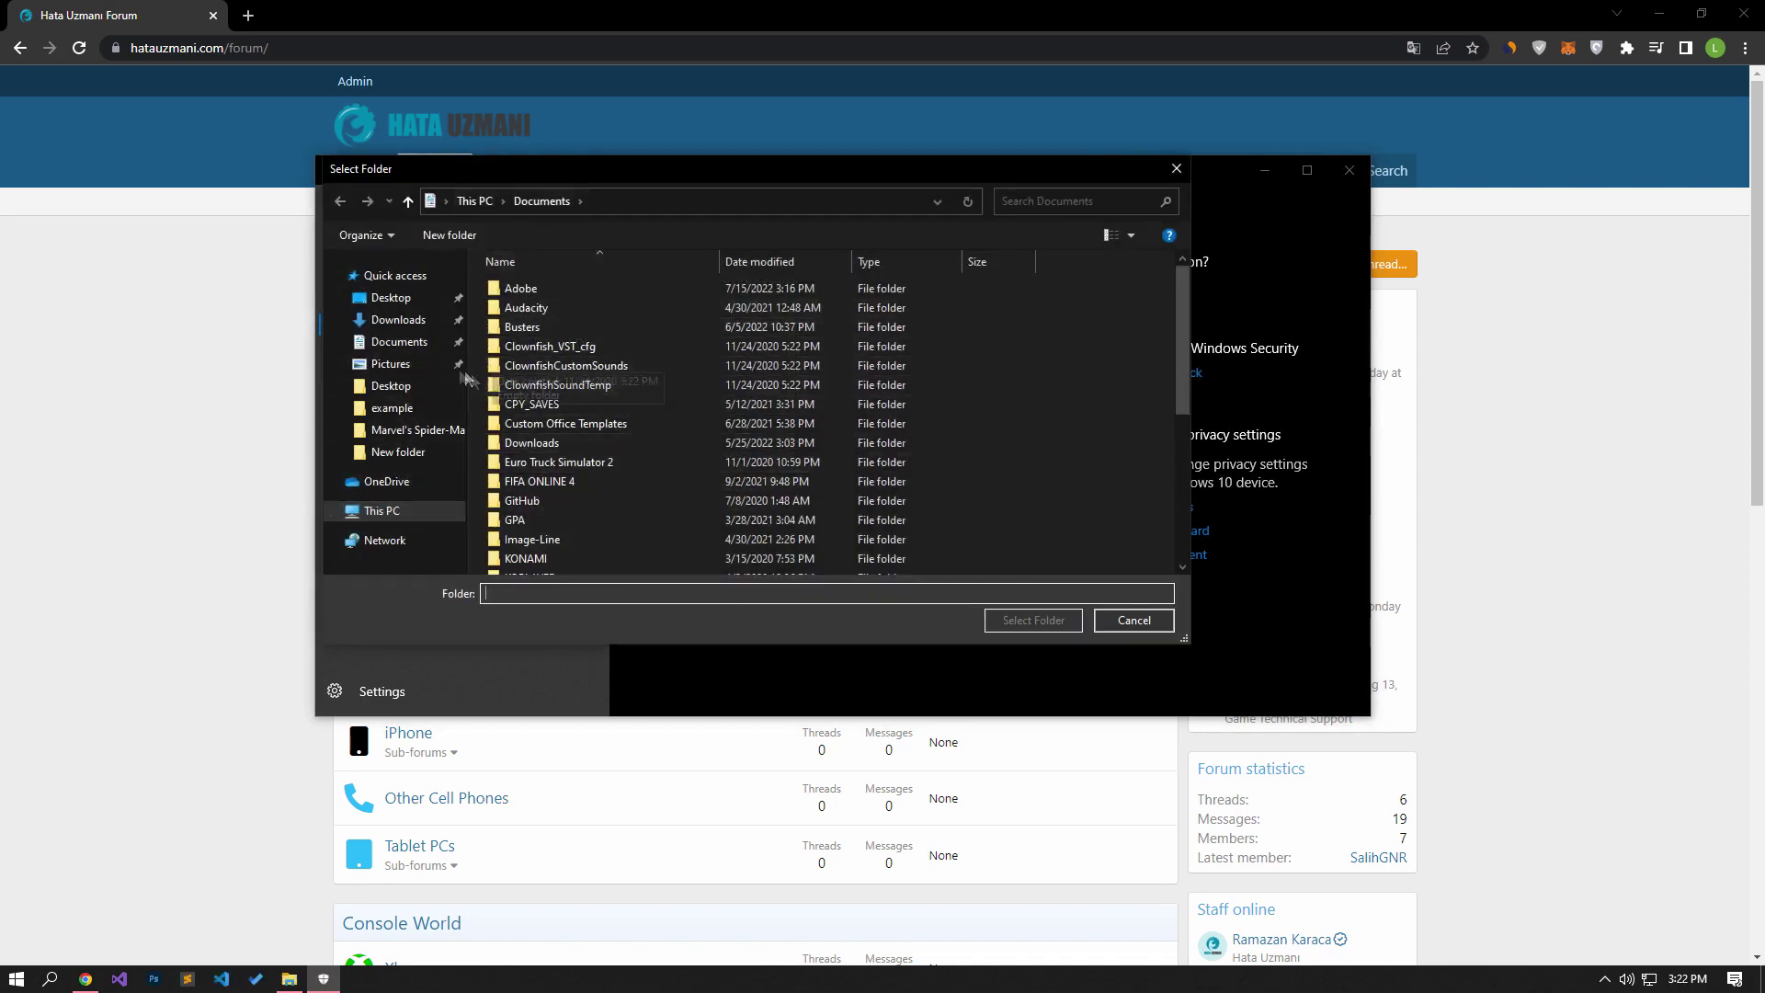
click(384, 349)
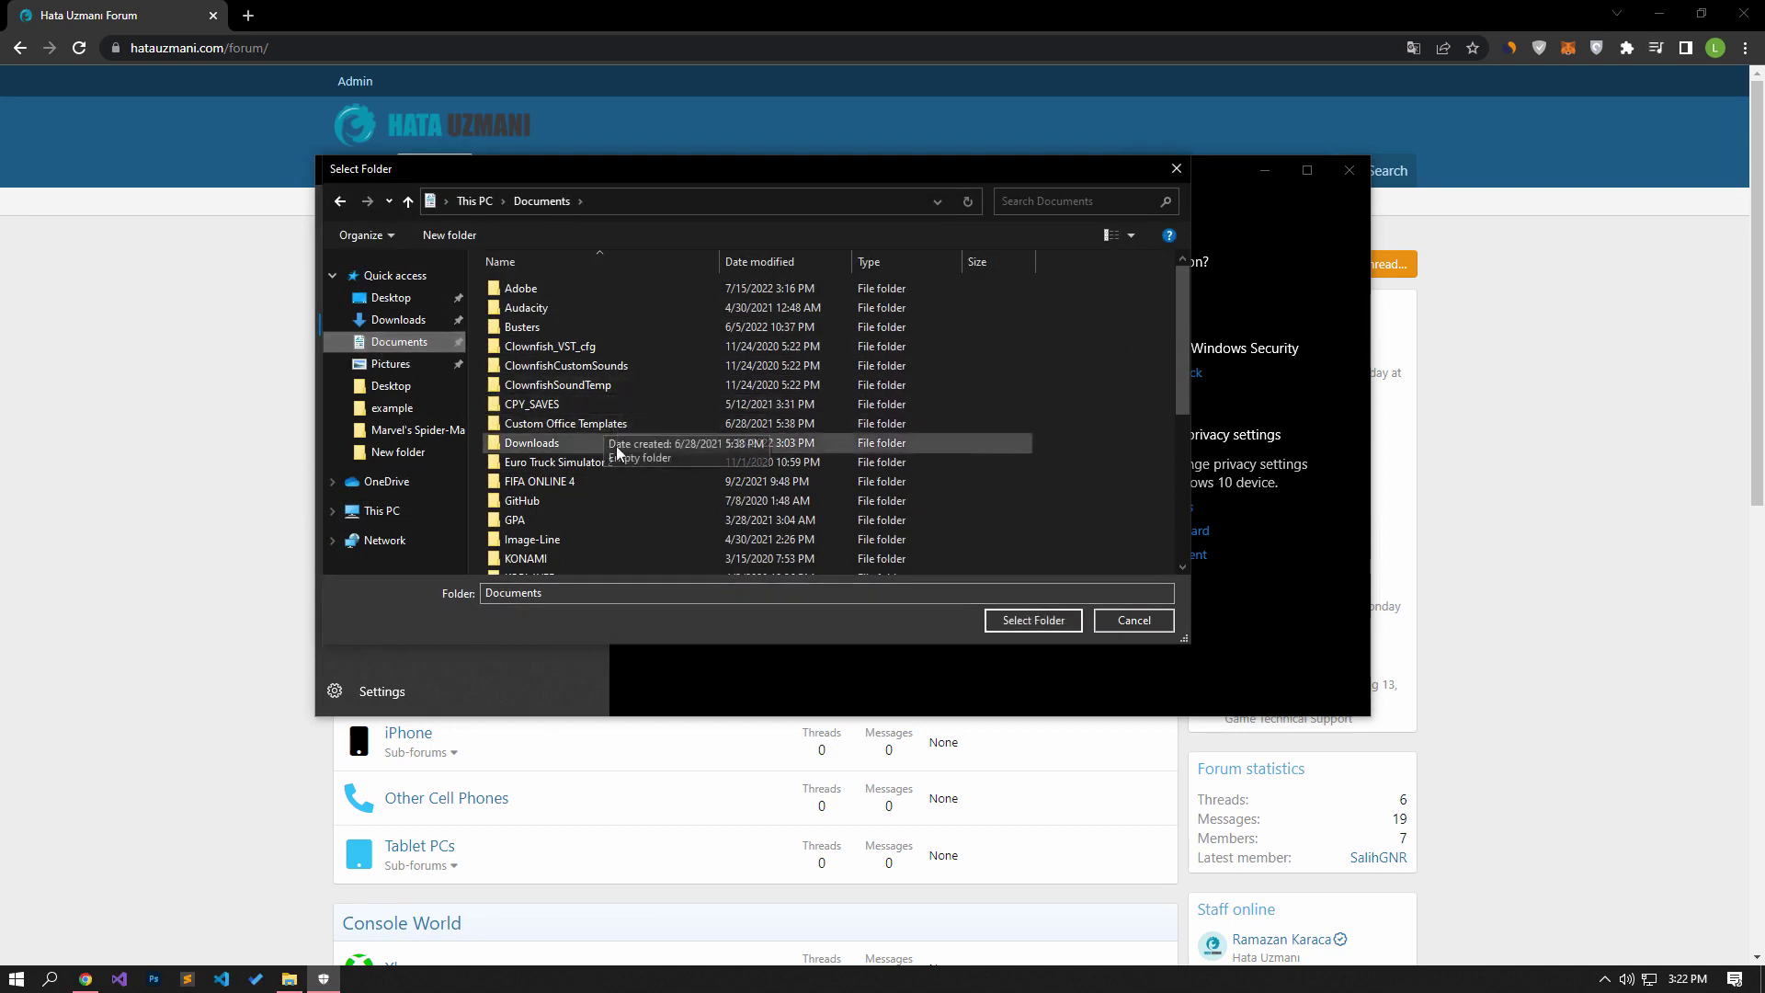
scroll(617, 446, down, 1)
scroll(611, 445, down, 1)
scroll(606, 442, down, 1)
click(642, 468)
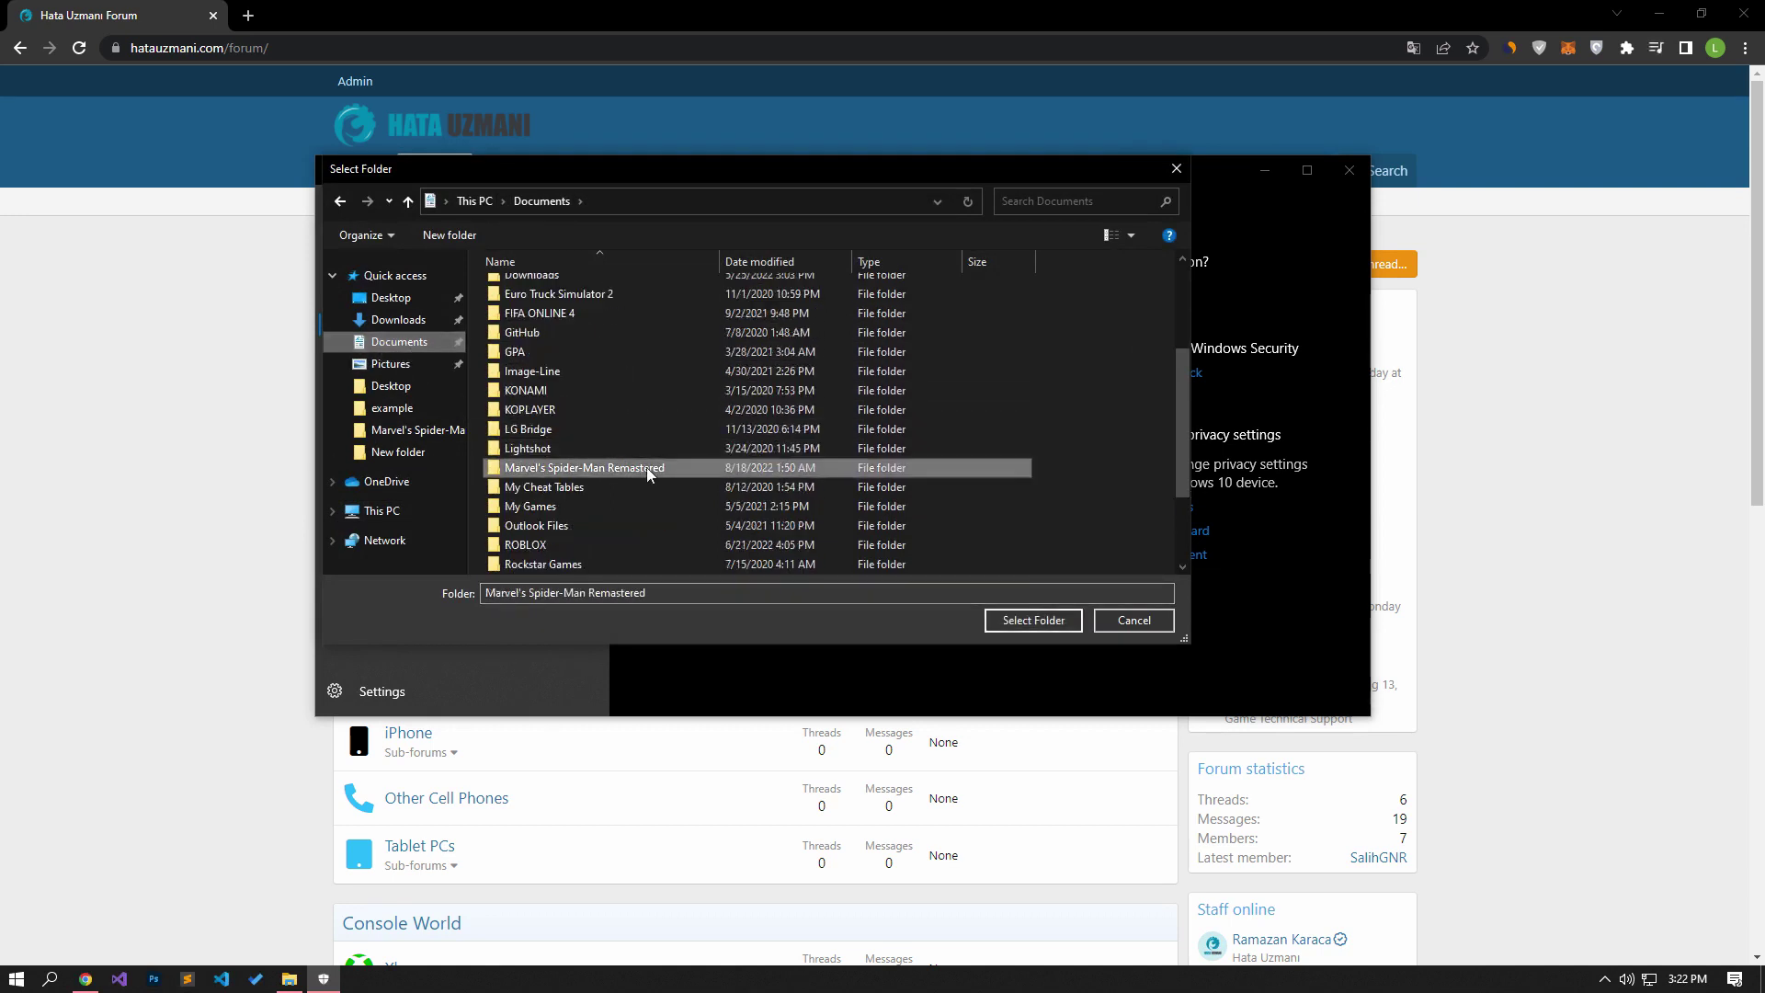
click(1027, 620)
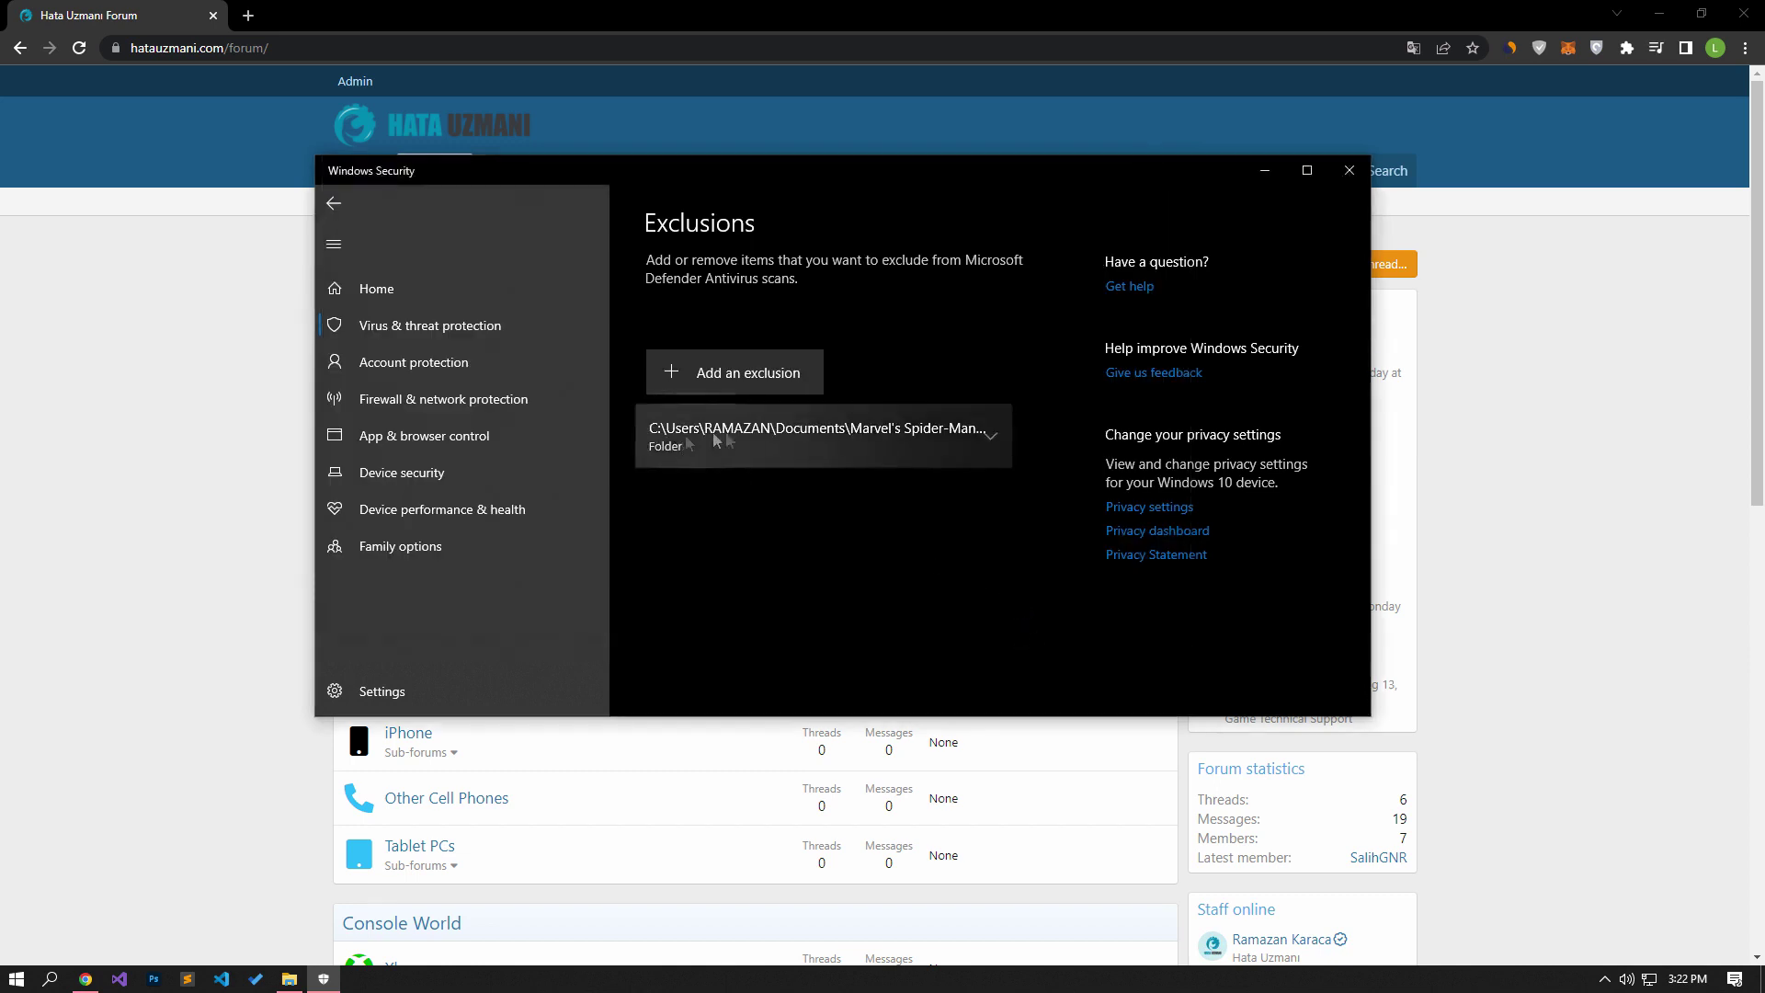
Step: Add D:\Program Files\Marvel's Spider-Man Remastered as a second folder exclusion
click(778, 364)
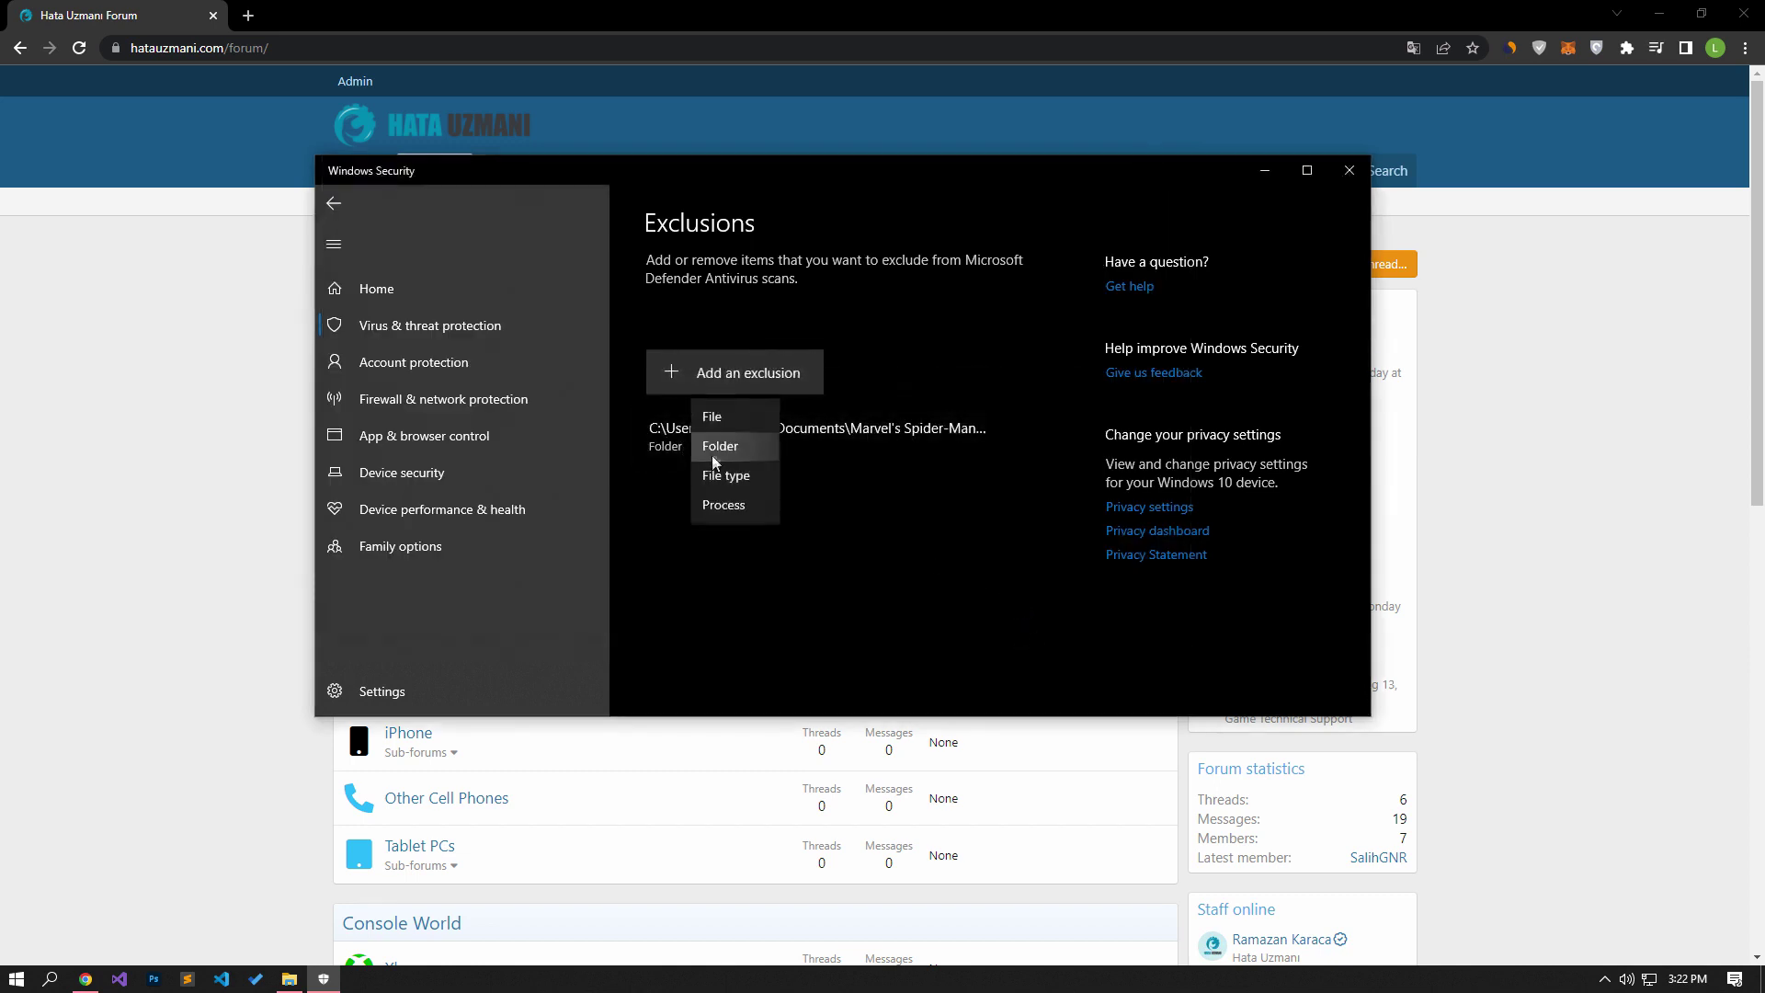
click(721, 451)
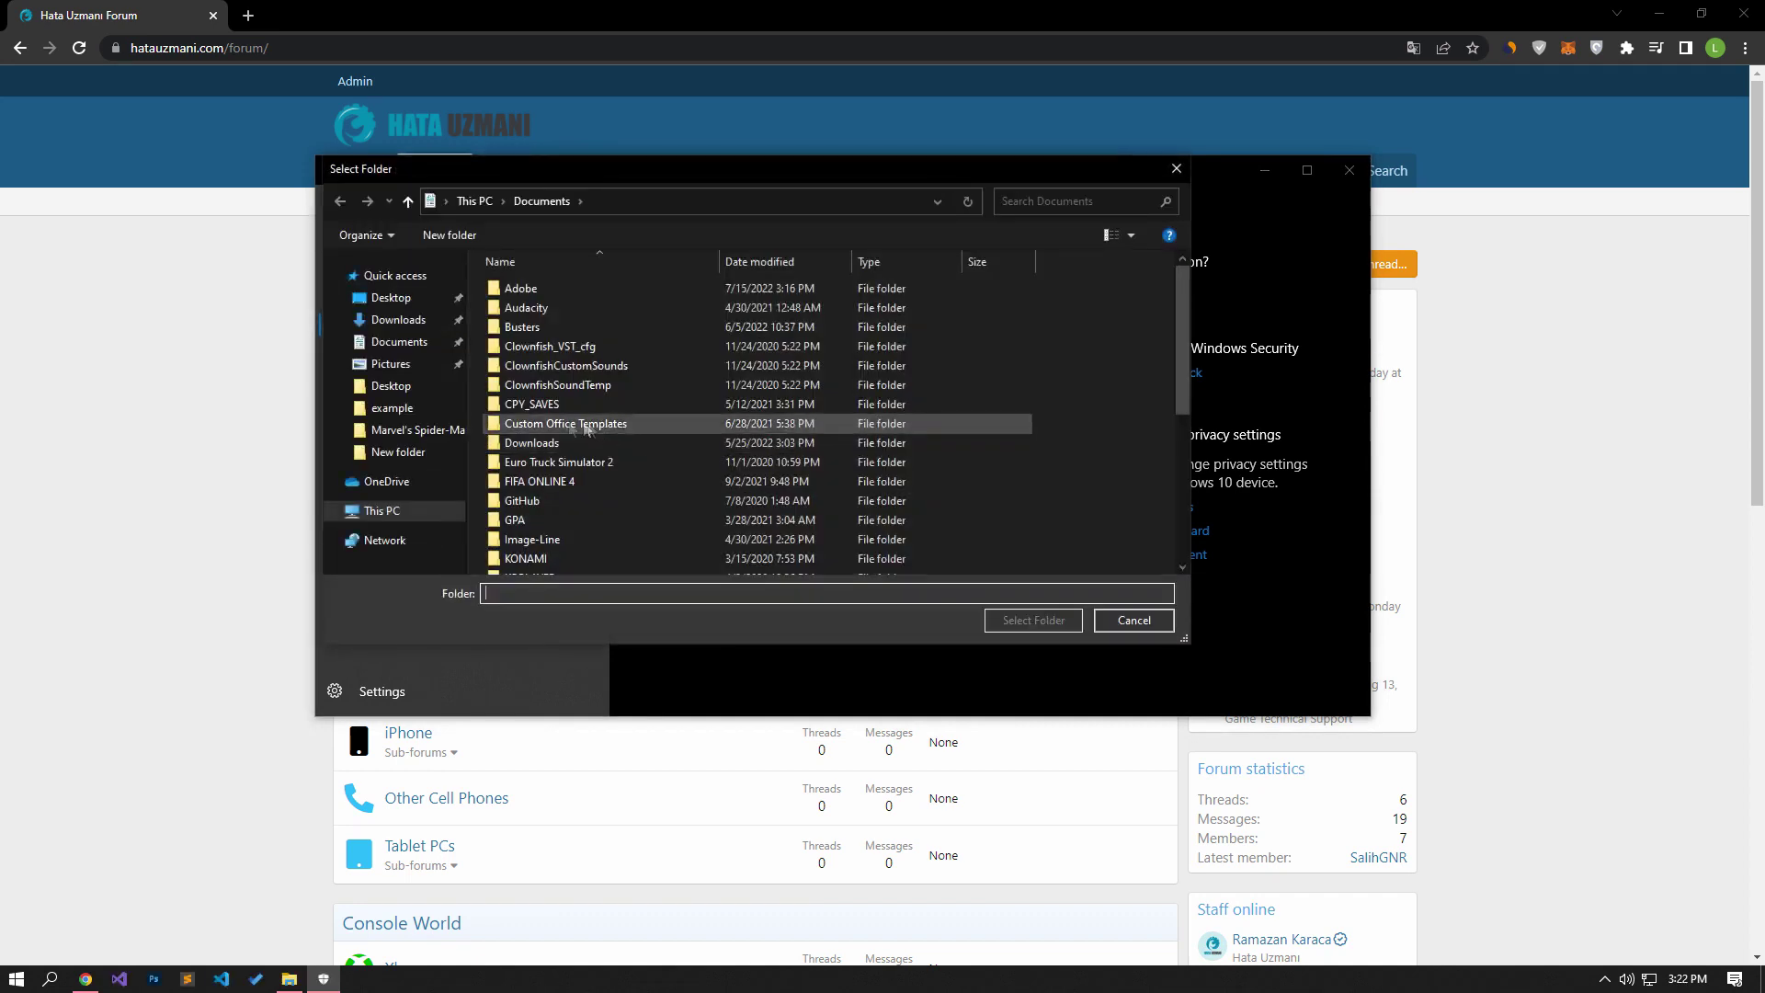
click(385, 511)
double_click(835, 489)
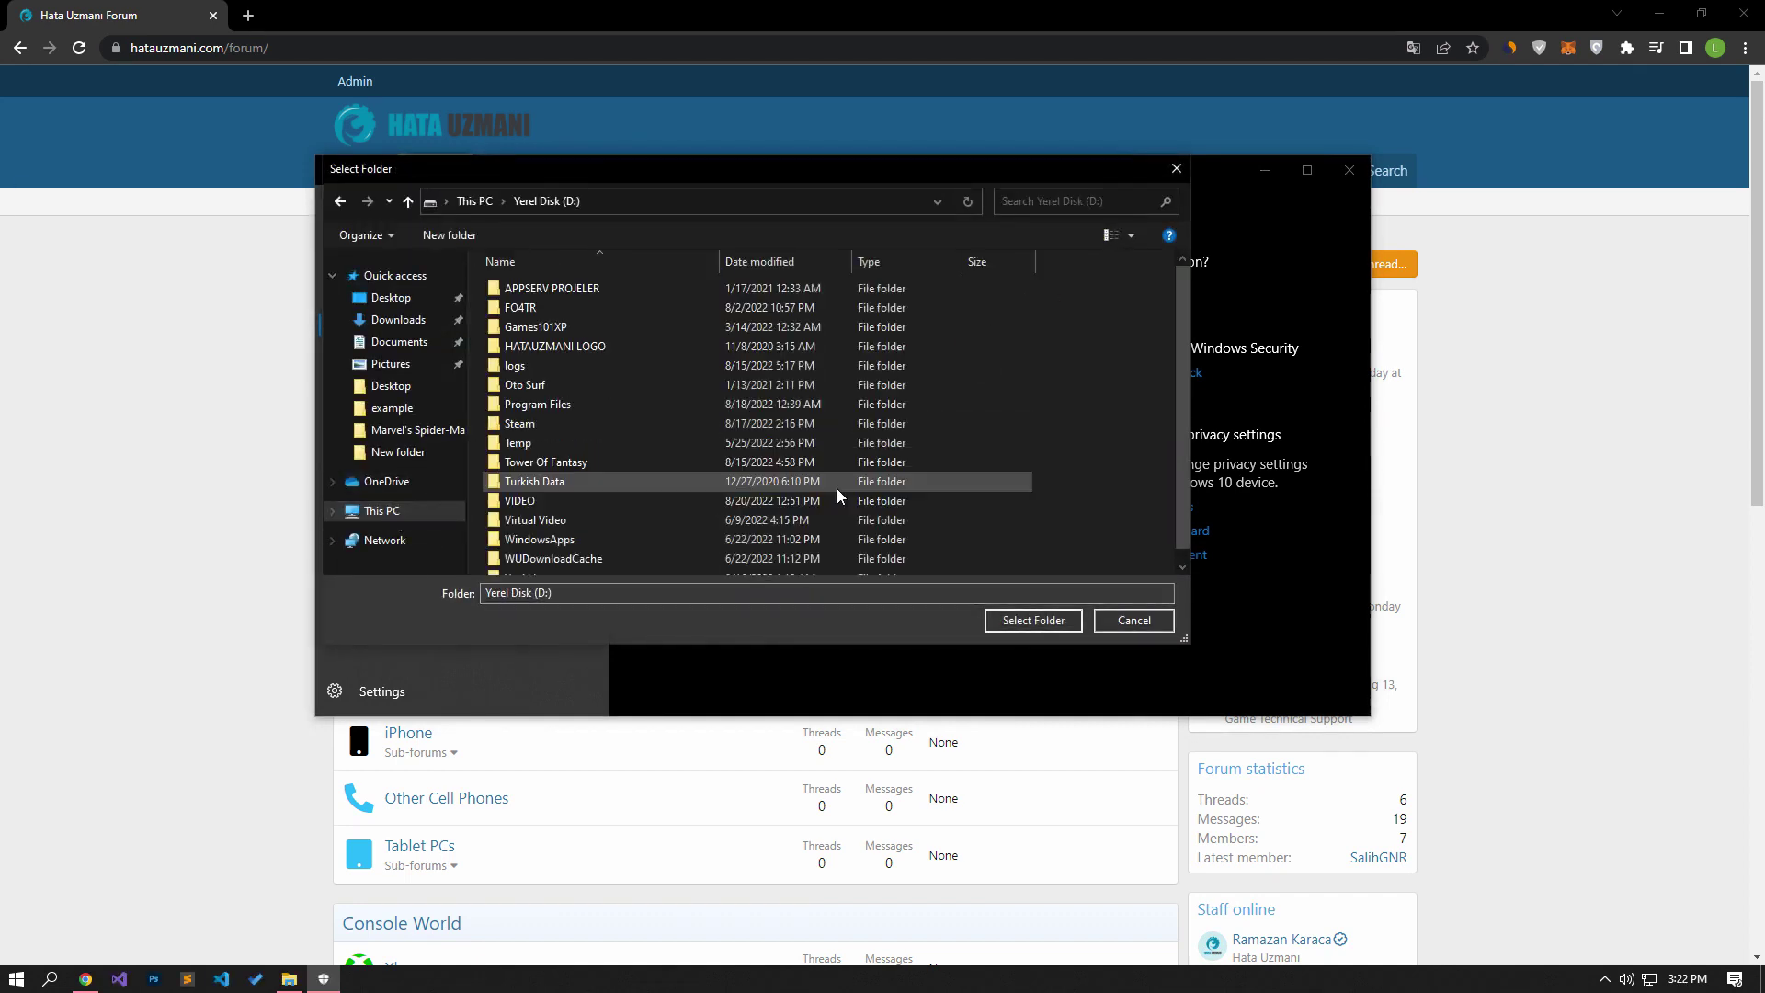
double_click(552, 402)
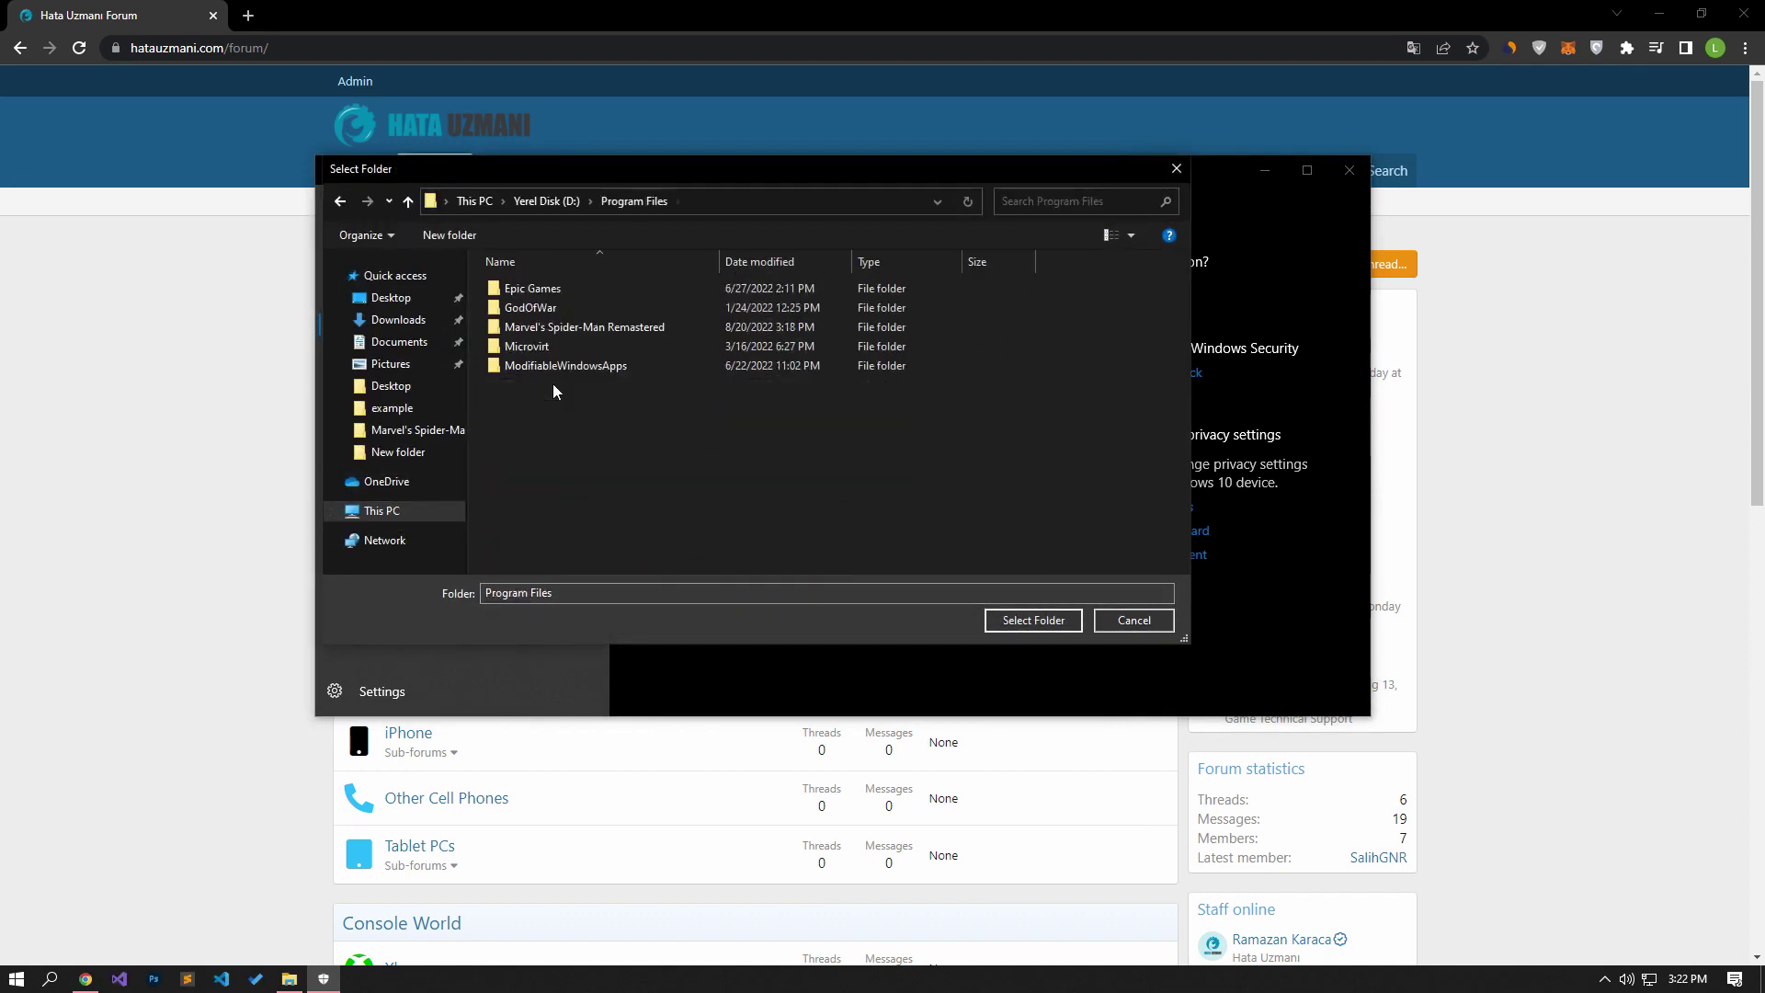
click(612, 327)
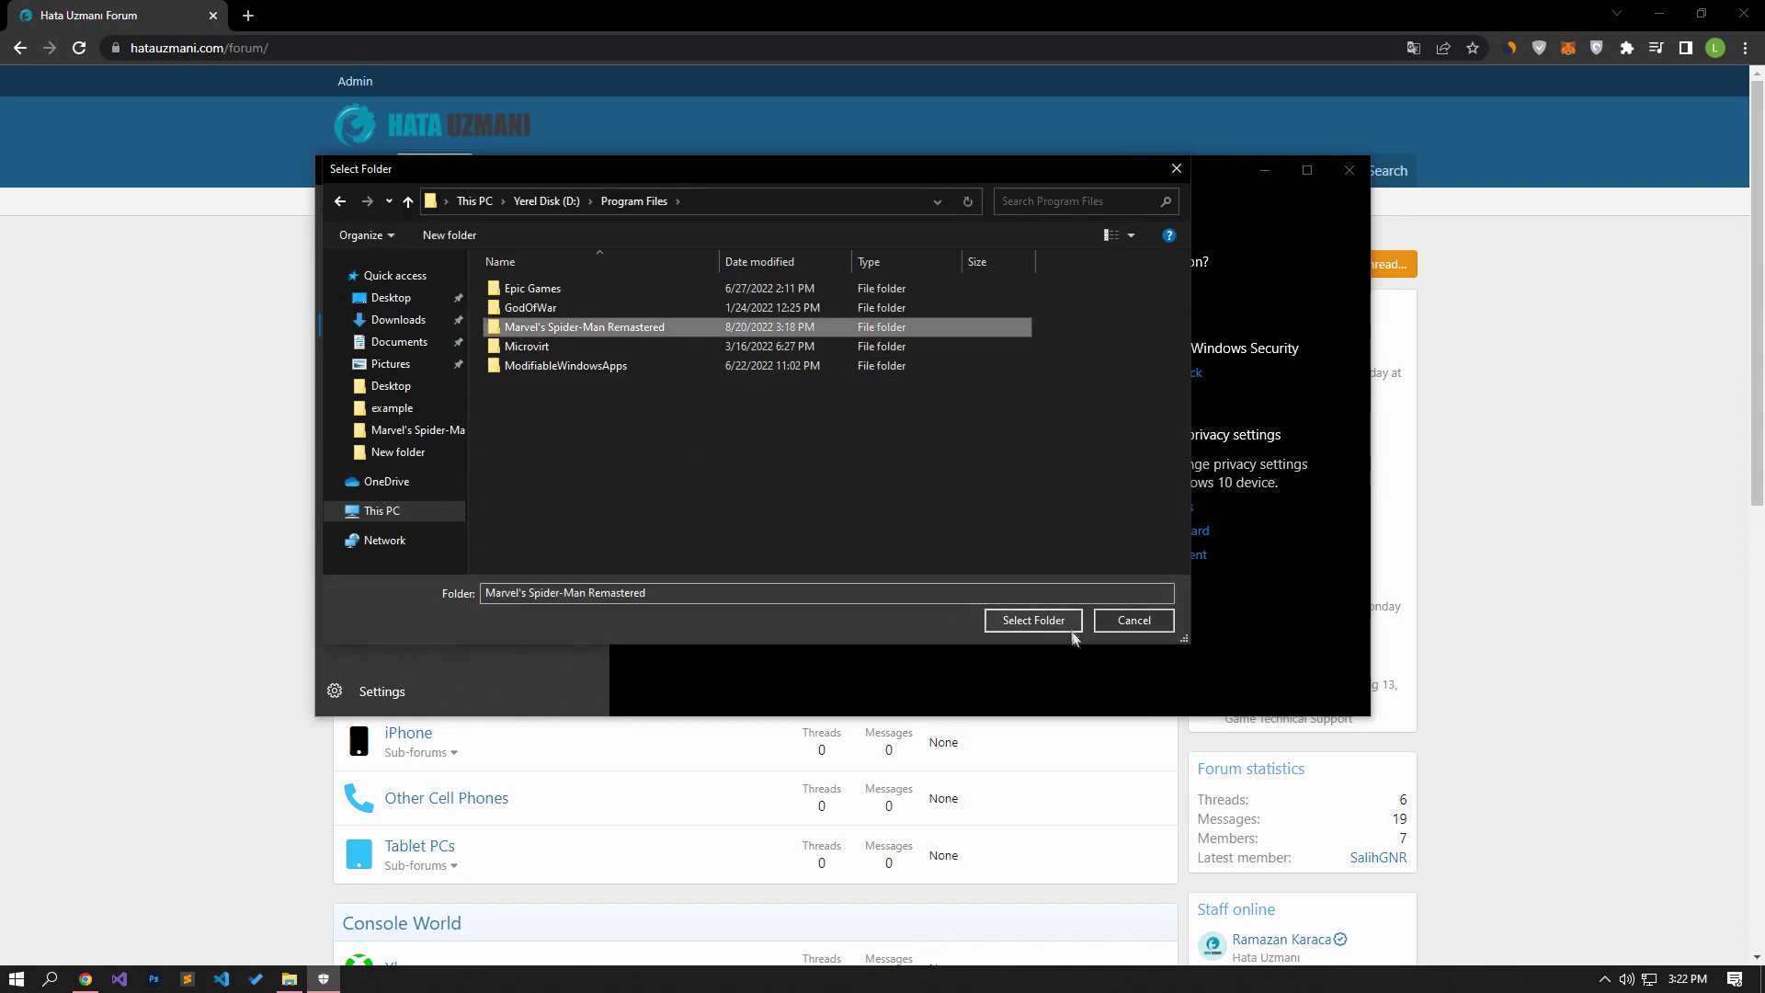
click(1038, 621)
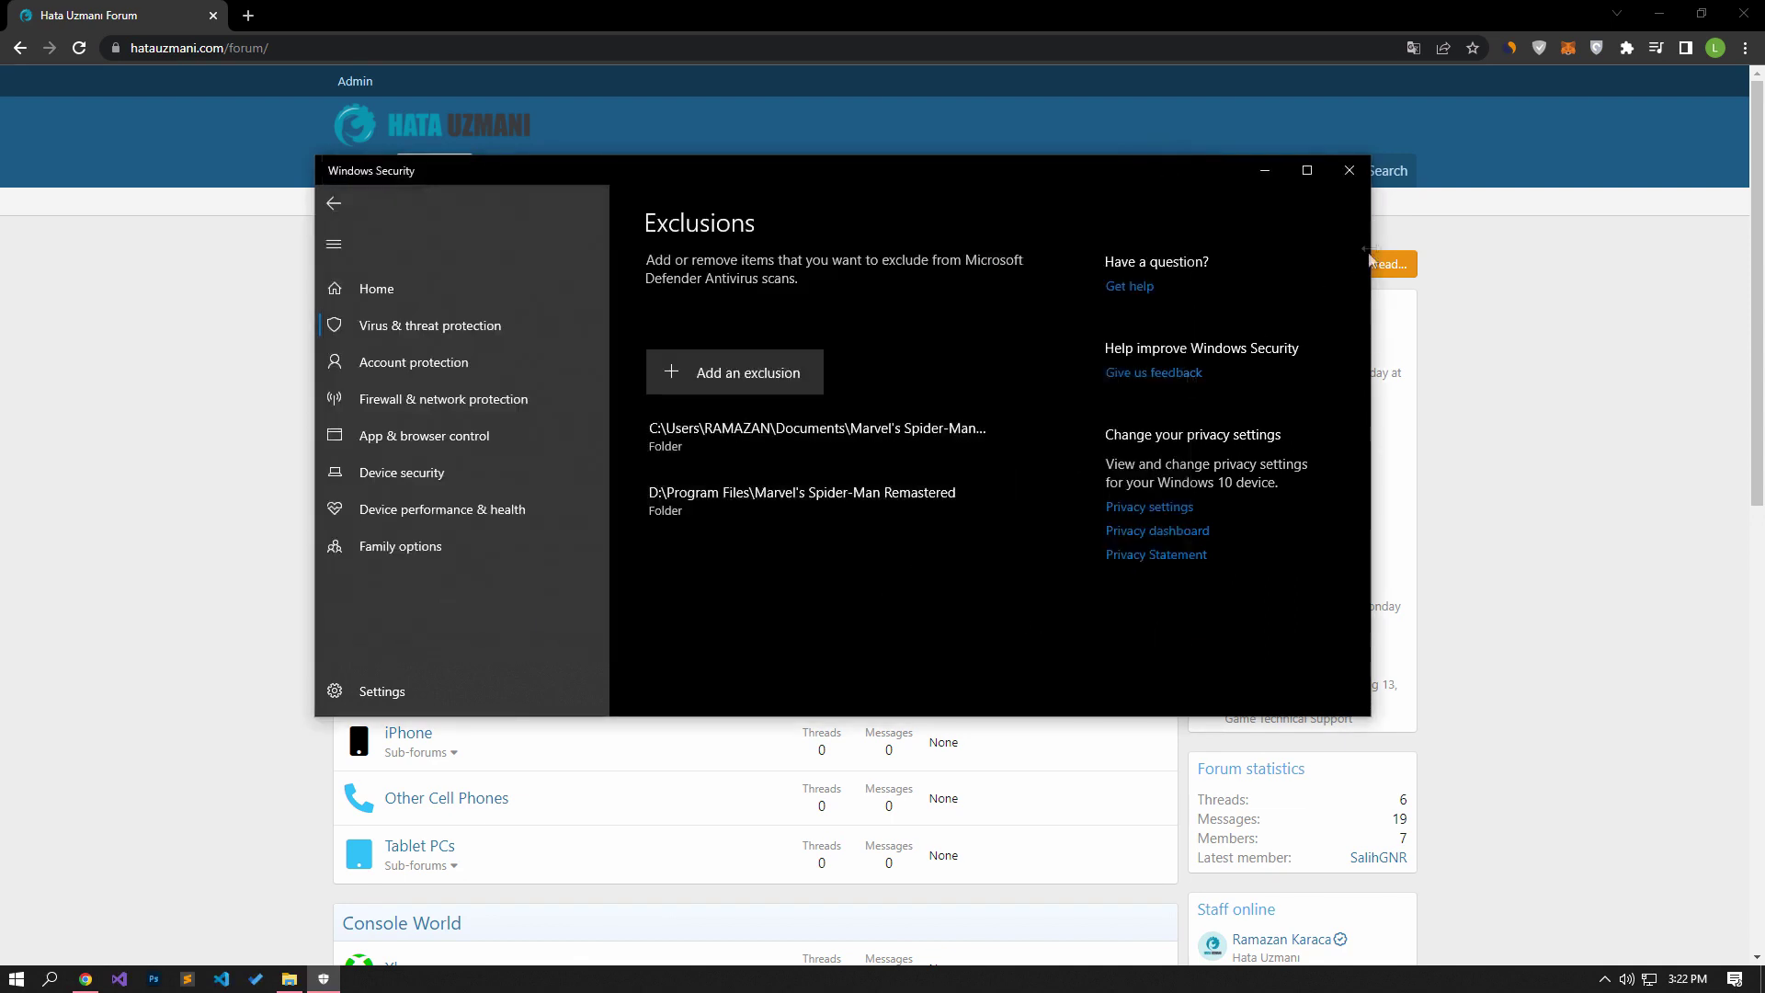
Step: Close Windows Security and locate Spider-Man.exe via the shortcut's Open file location
click(1350, 170)
click(287, 980)
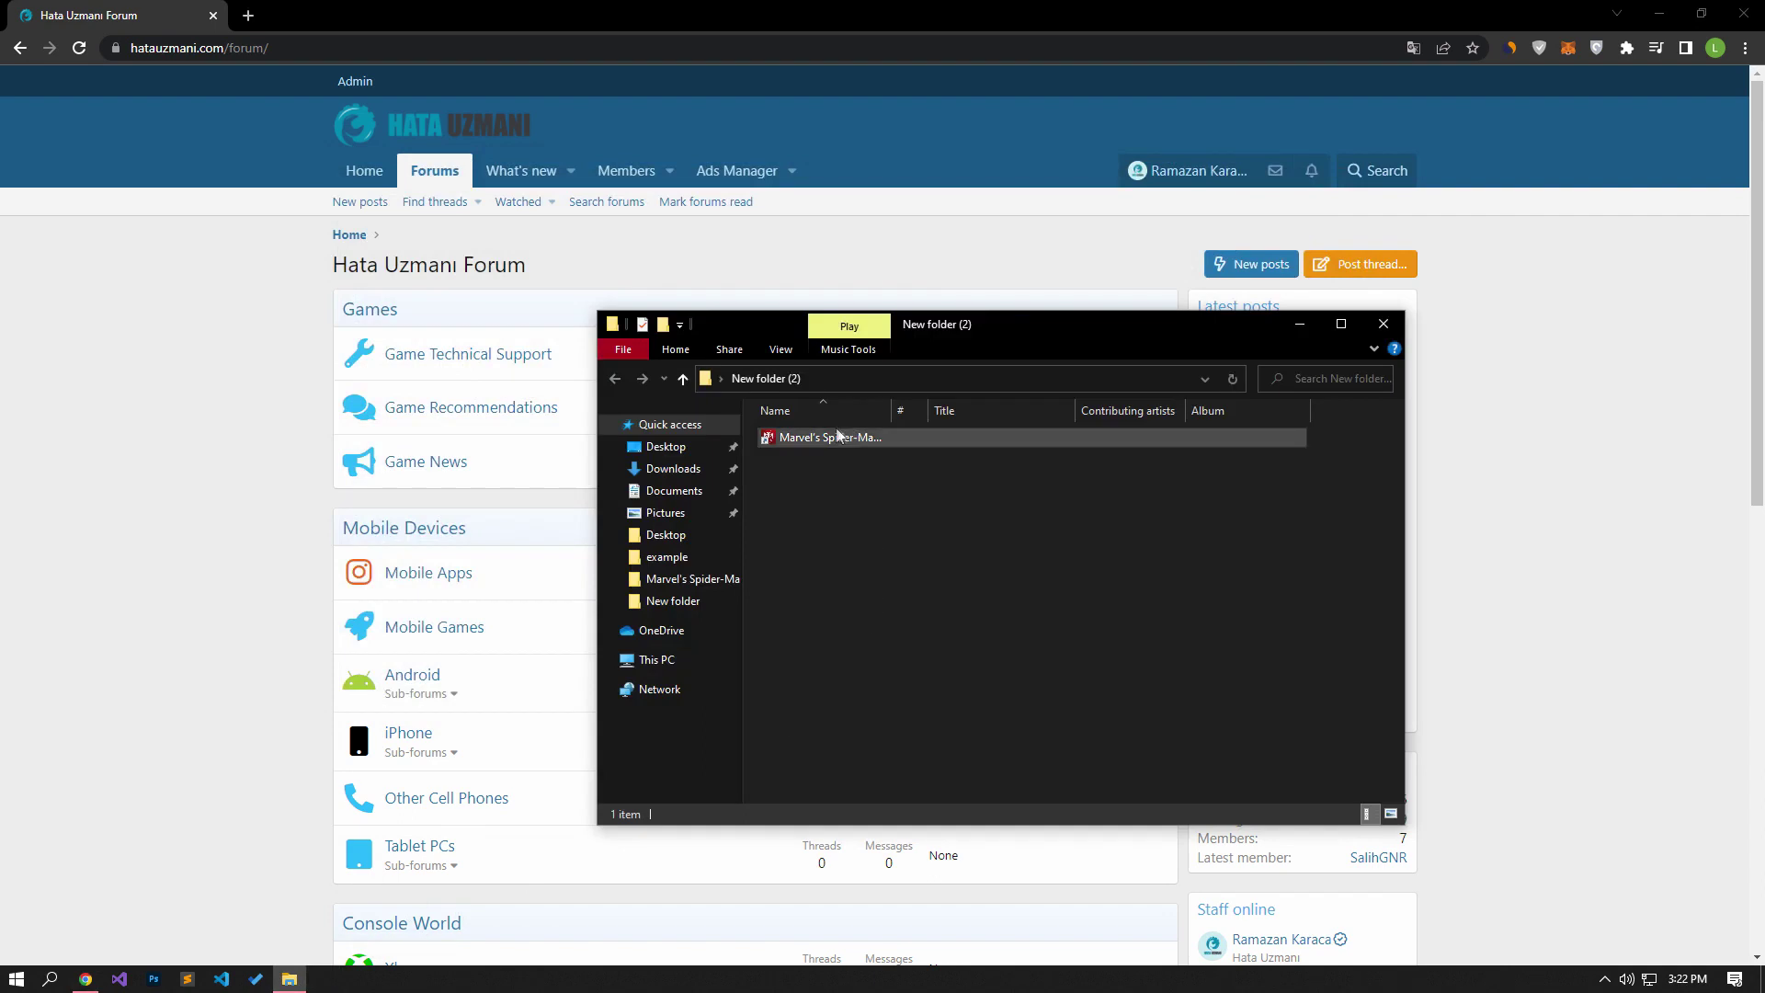
right_click(810, 437)
click(900, 952)
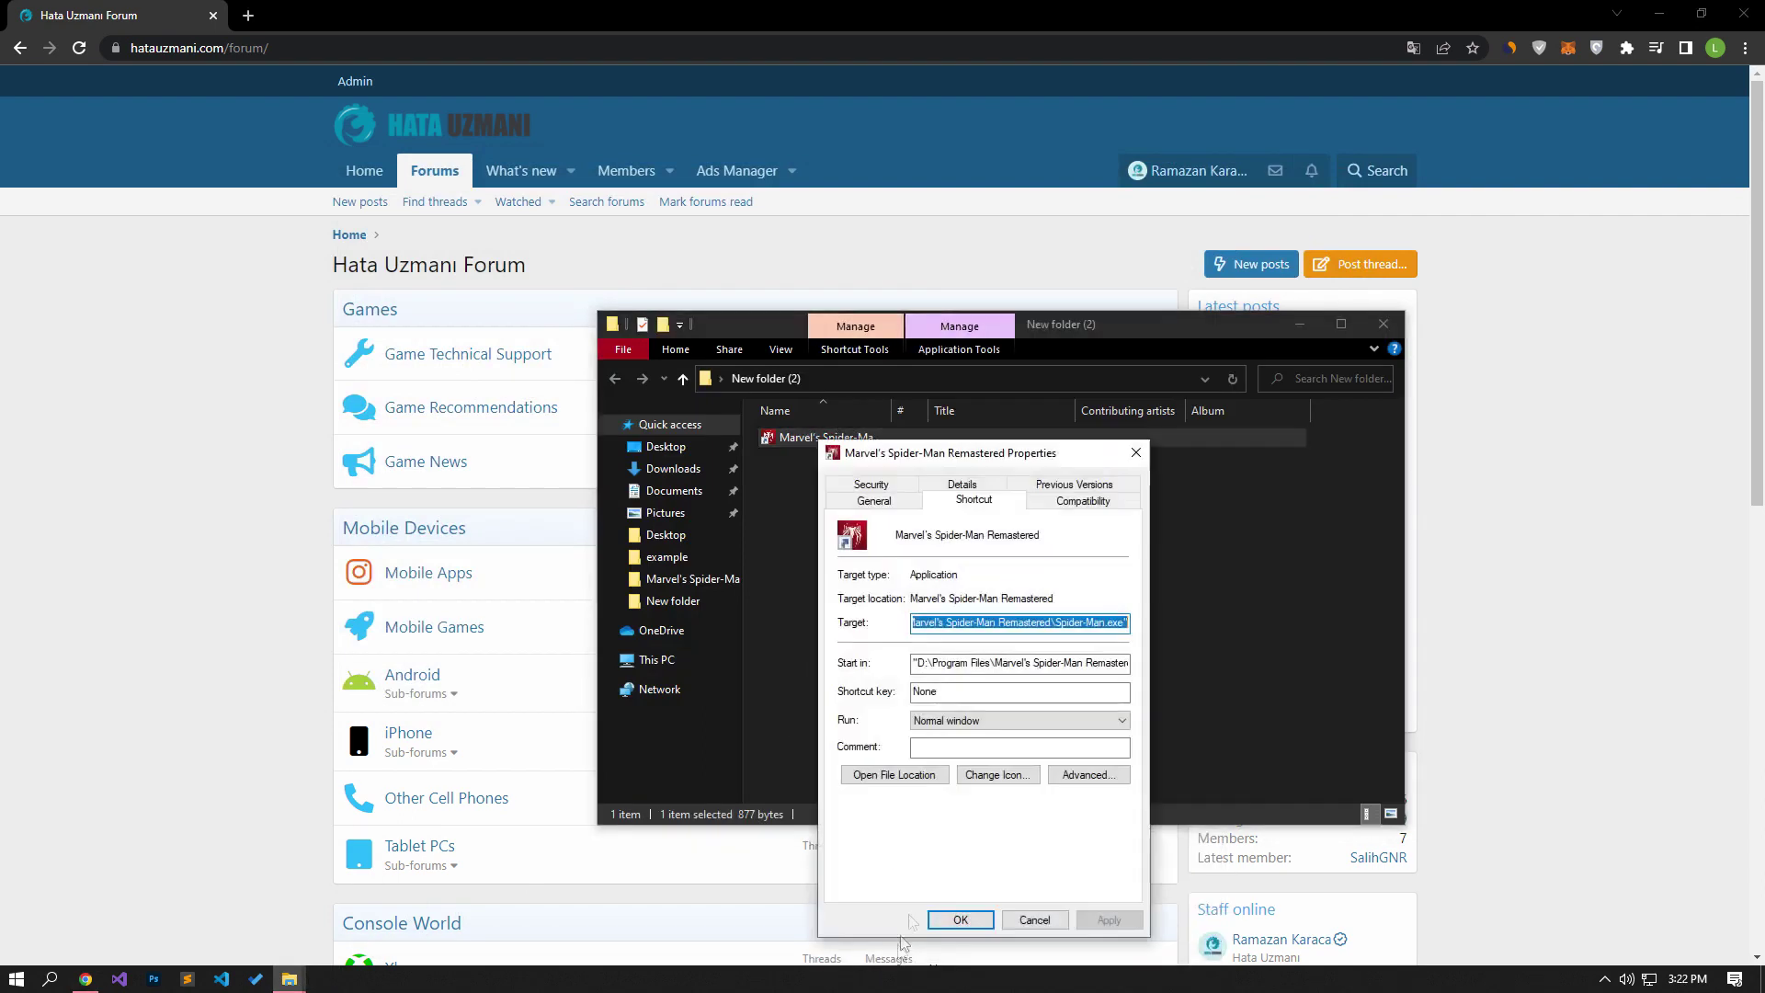
click(927, 780)
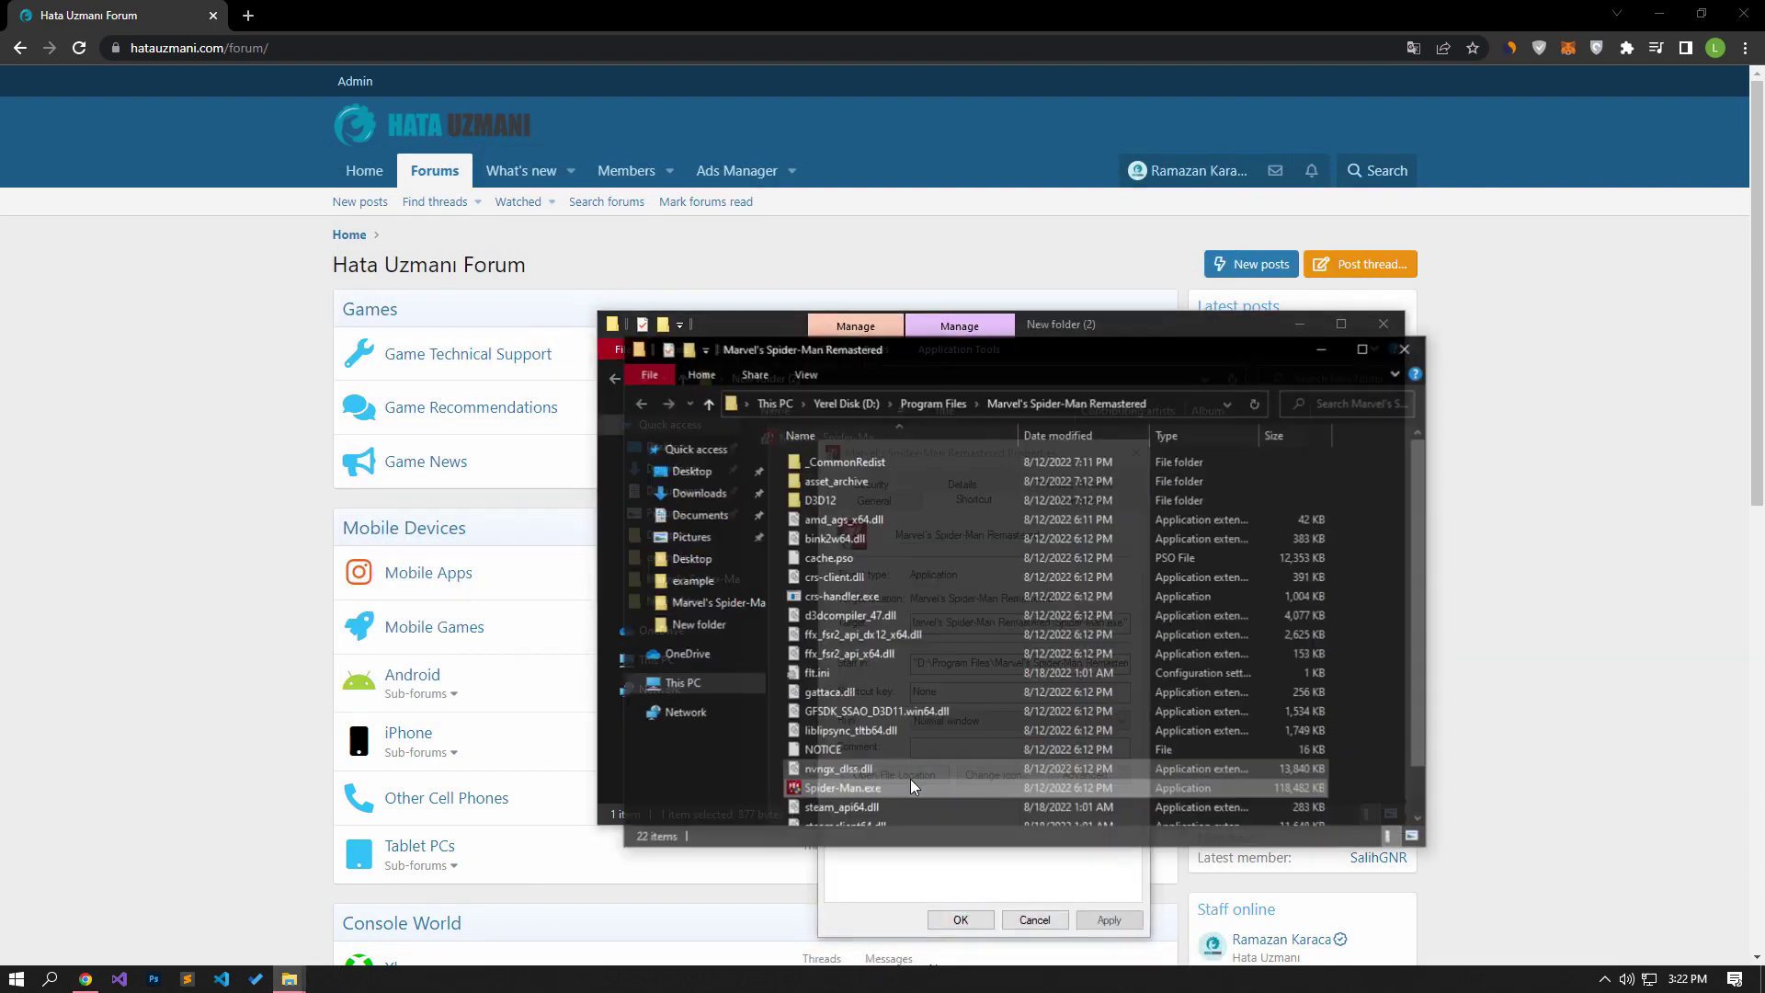
click(965, 896)
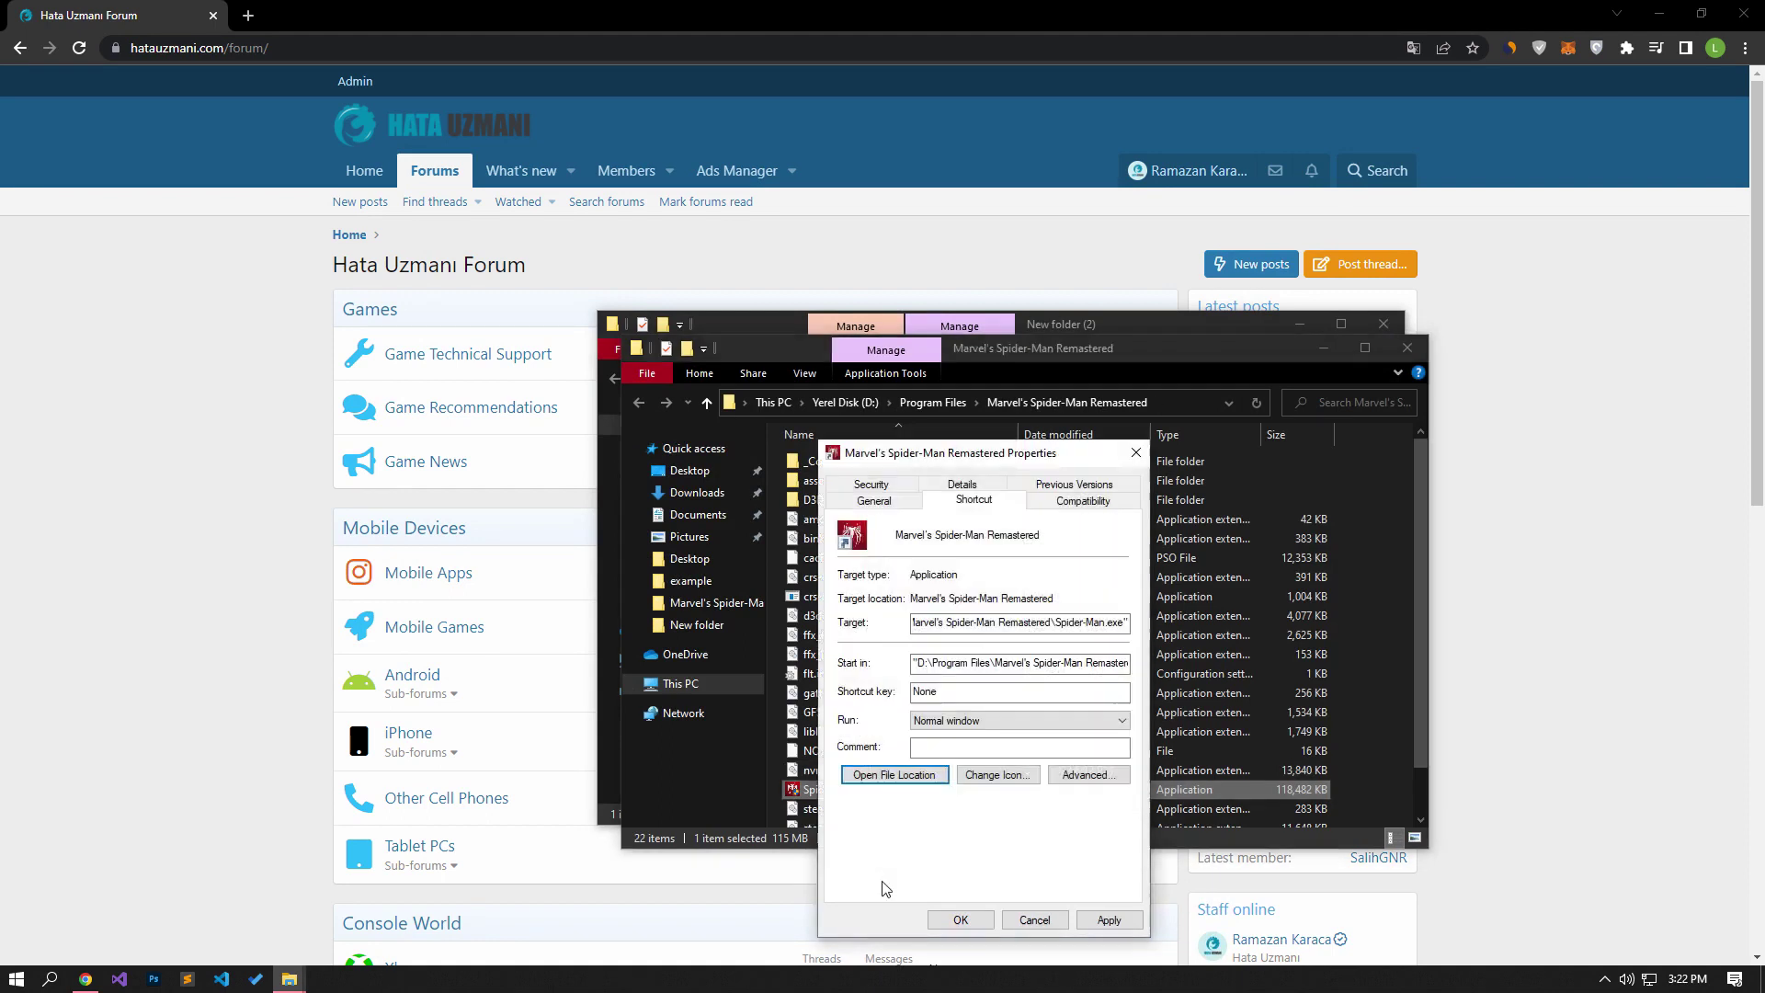
click(978, 926)
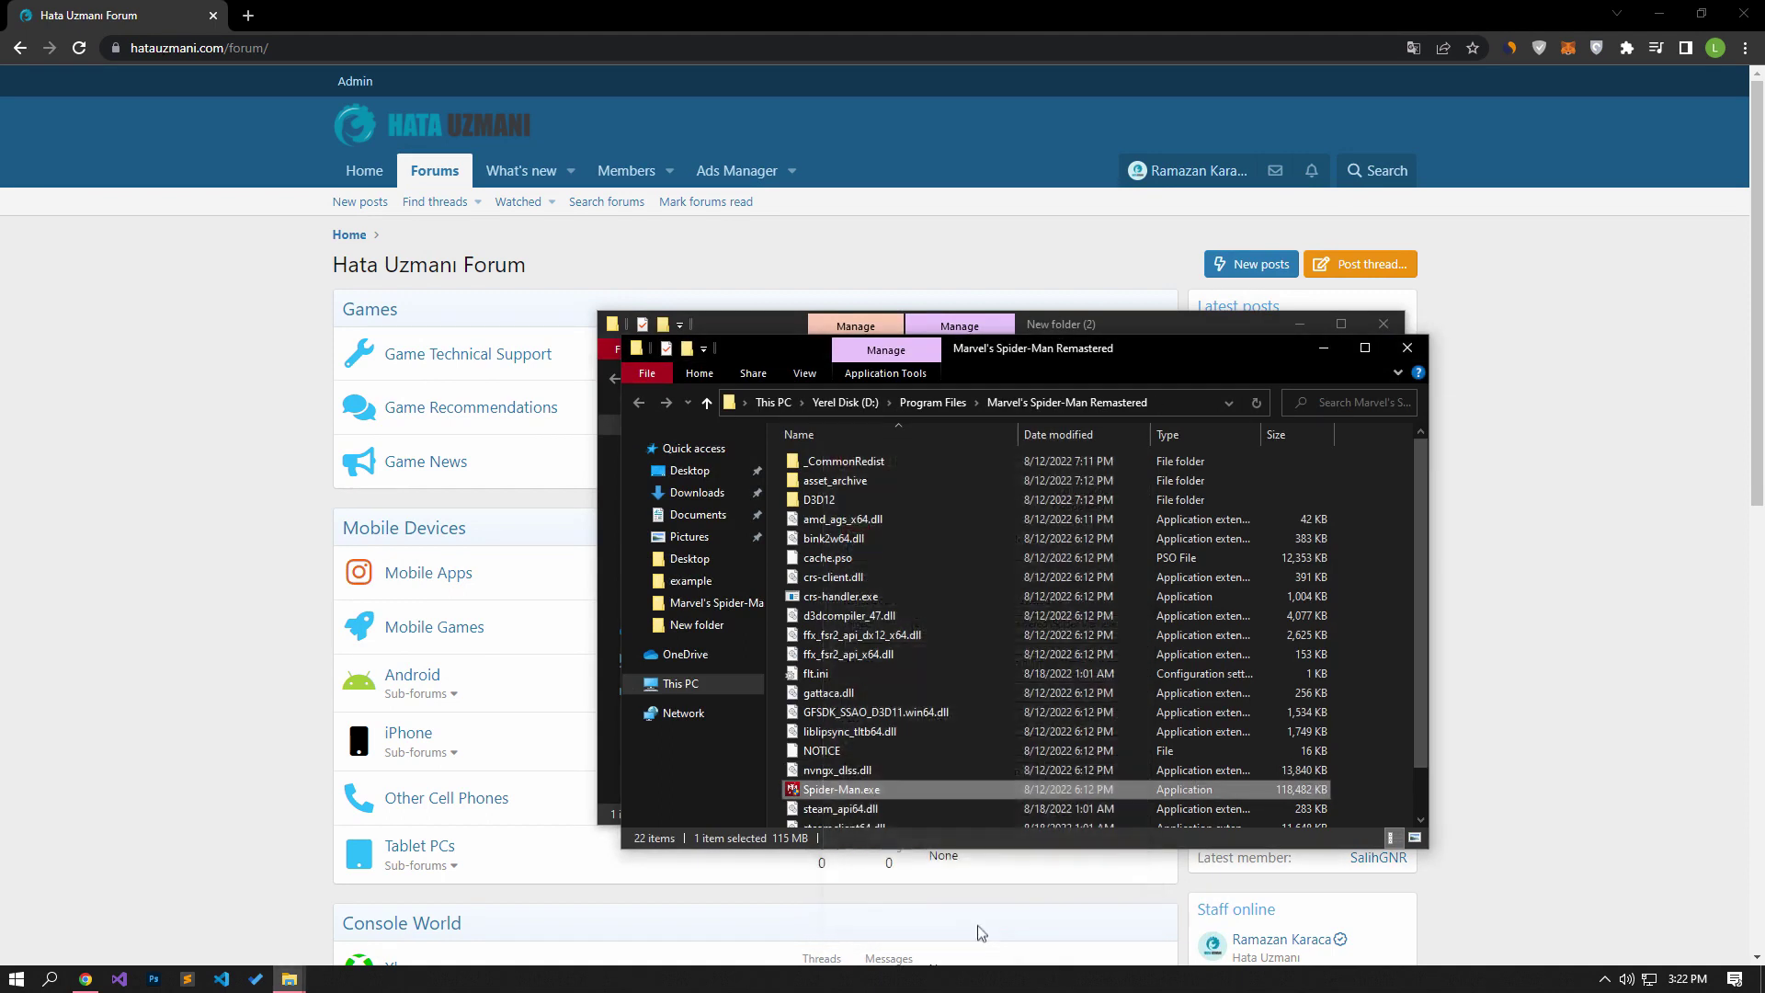
Step: Set Spider-Man.exe to run as administrator with compatibility mode left off, and apply
right_click(861, 792)
click(900, 782)
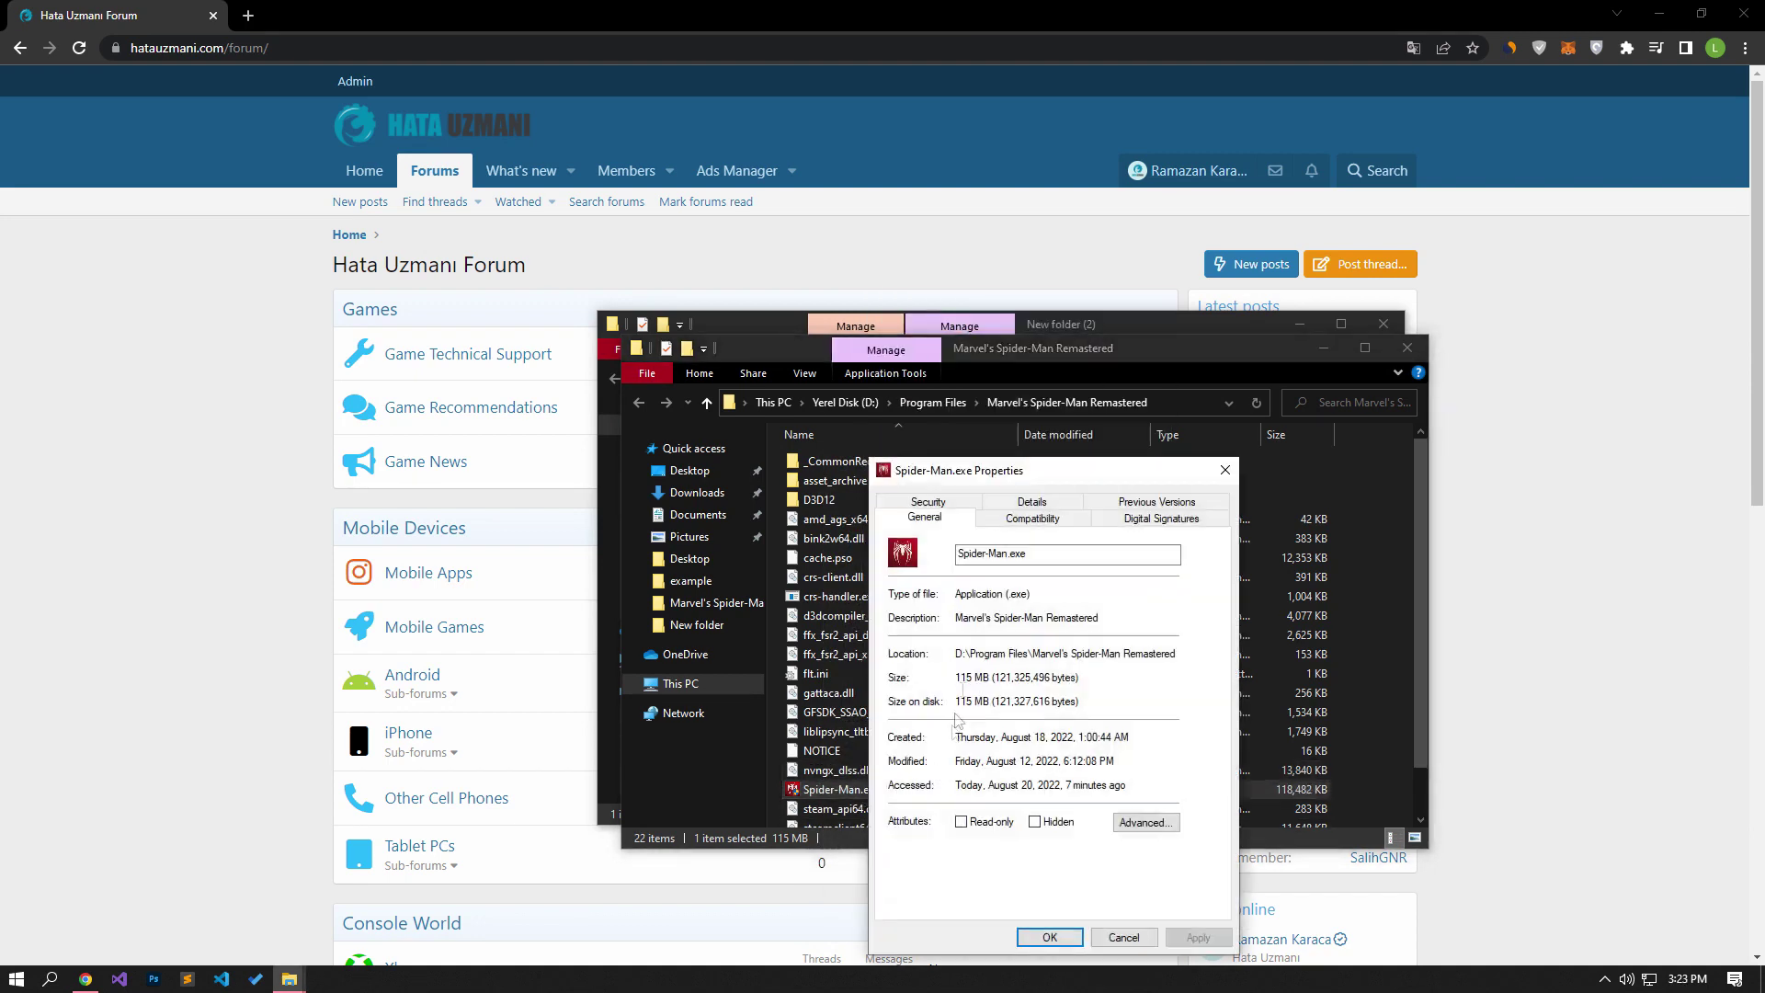
click(1011, 521)
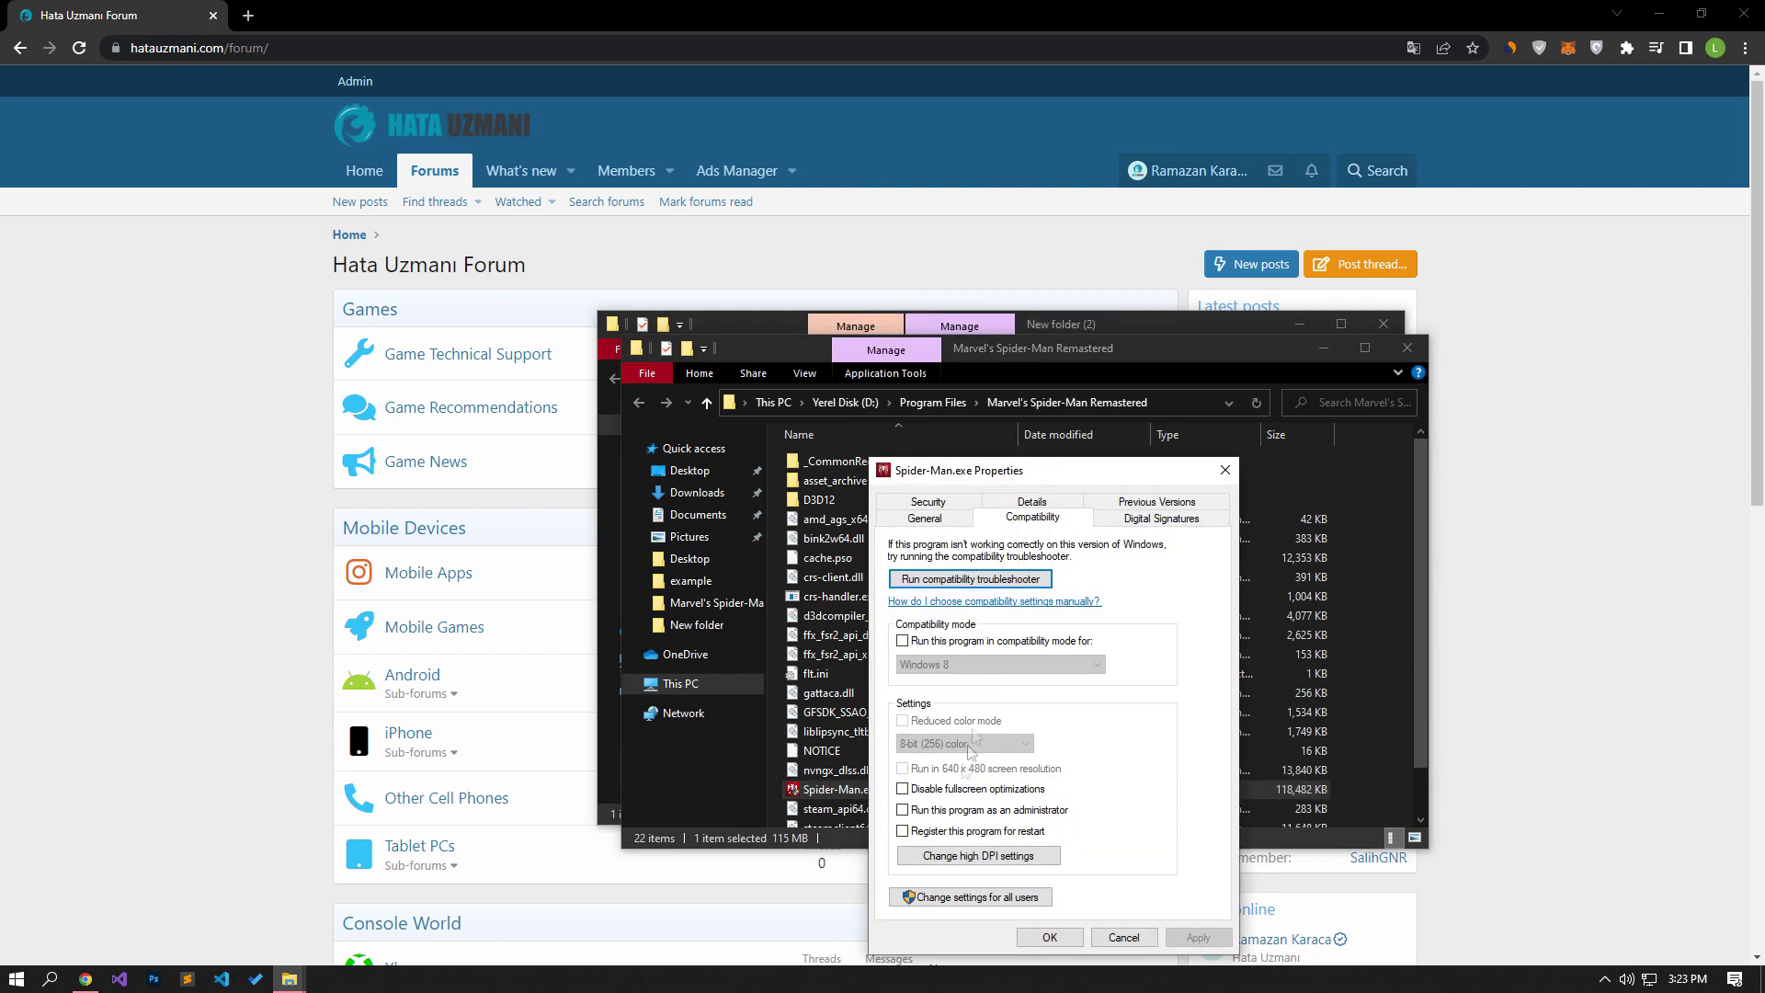
click(966, 813)
click(905, 642)
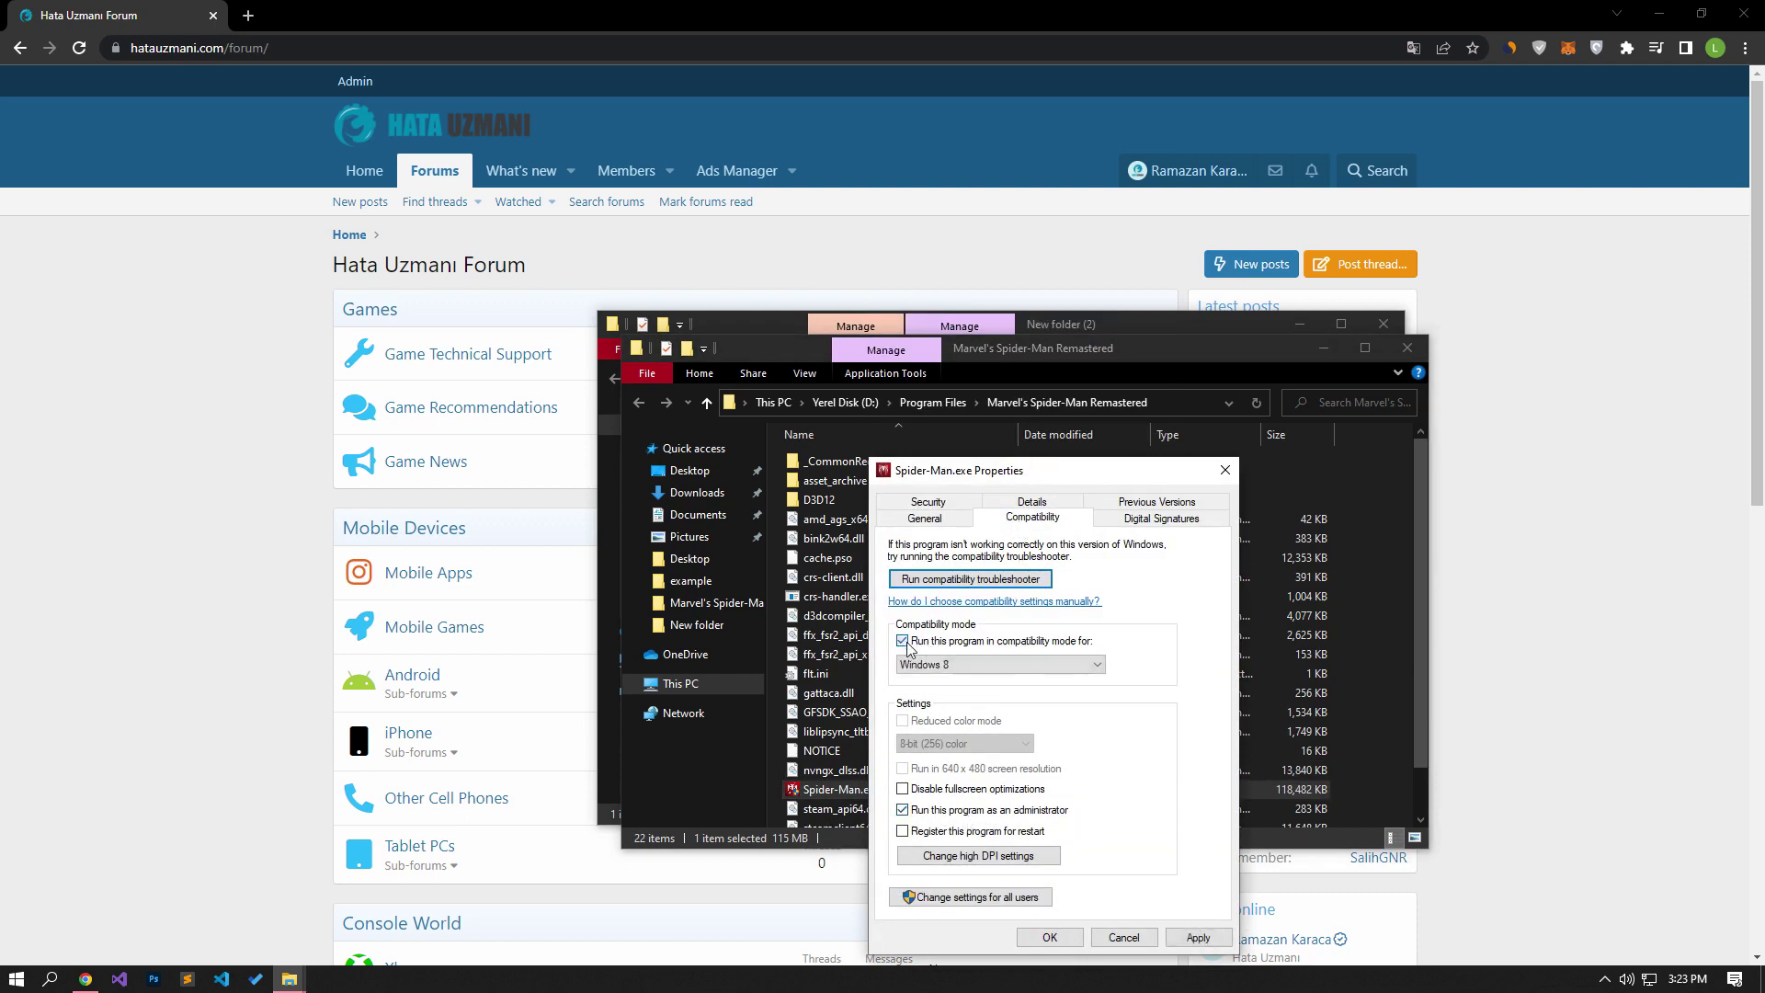
click(911, 644)
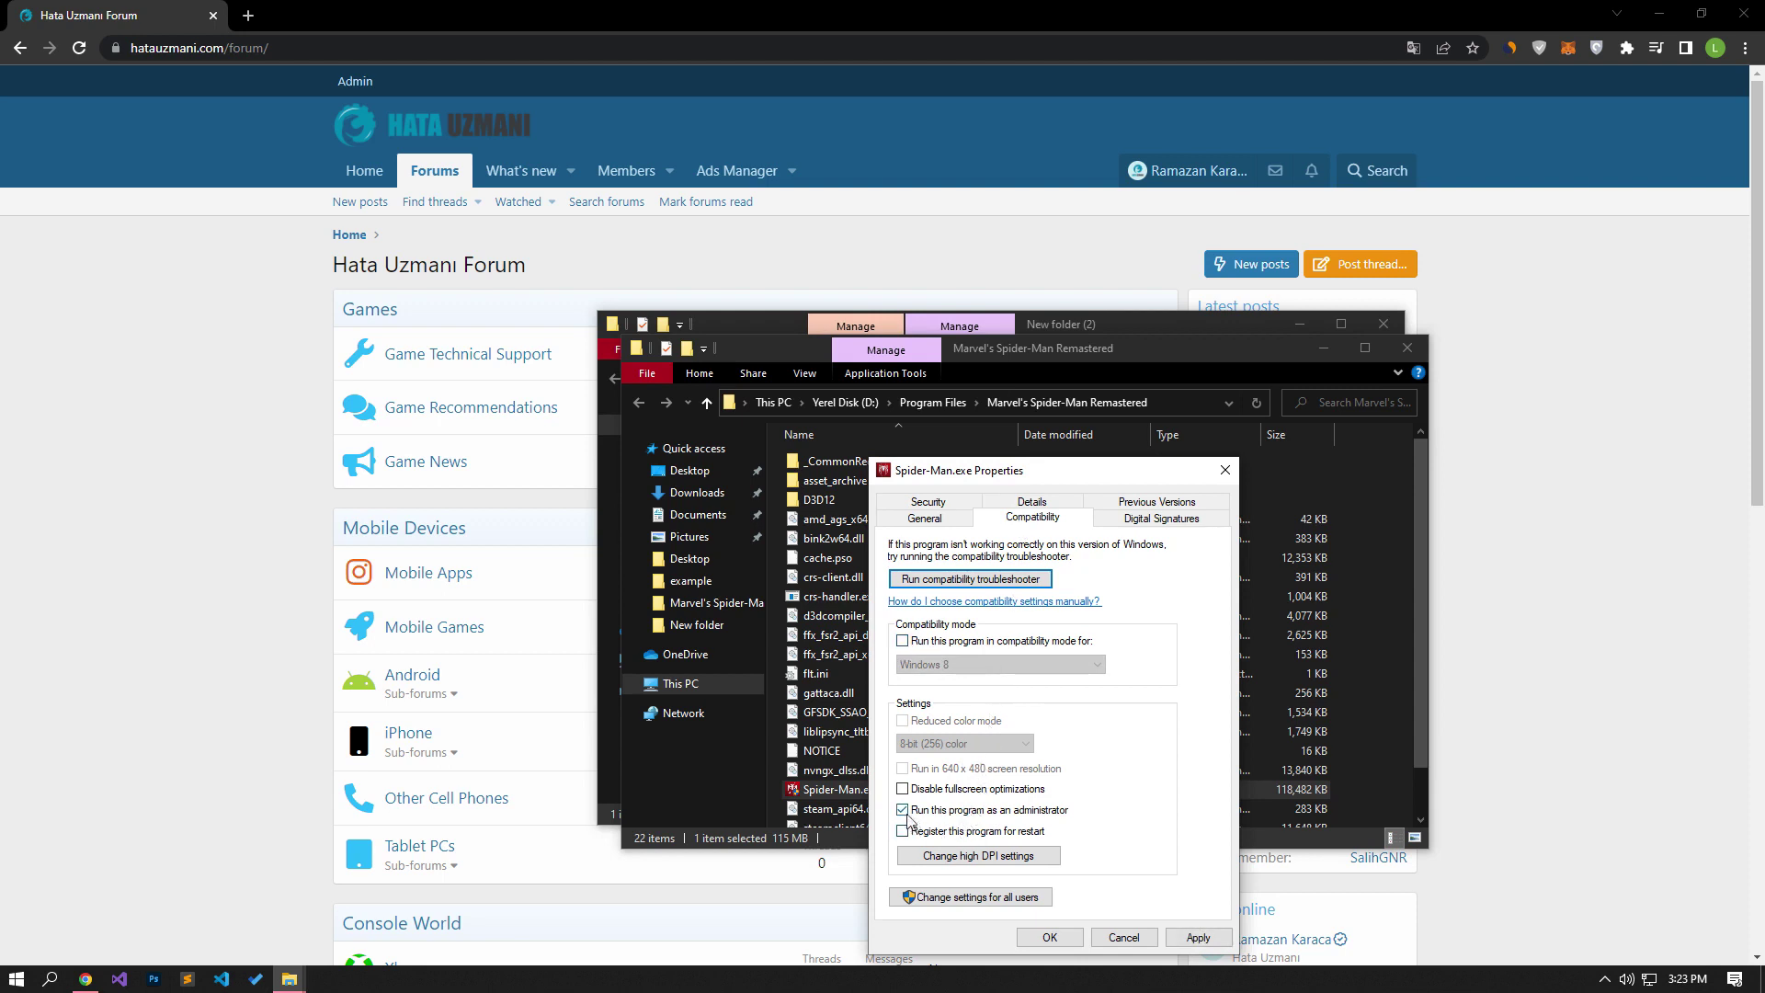
click(1198, 938)
click(1051, 939)
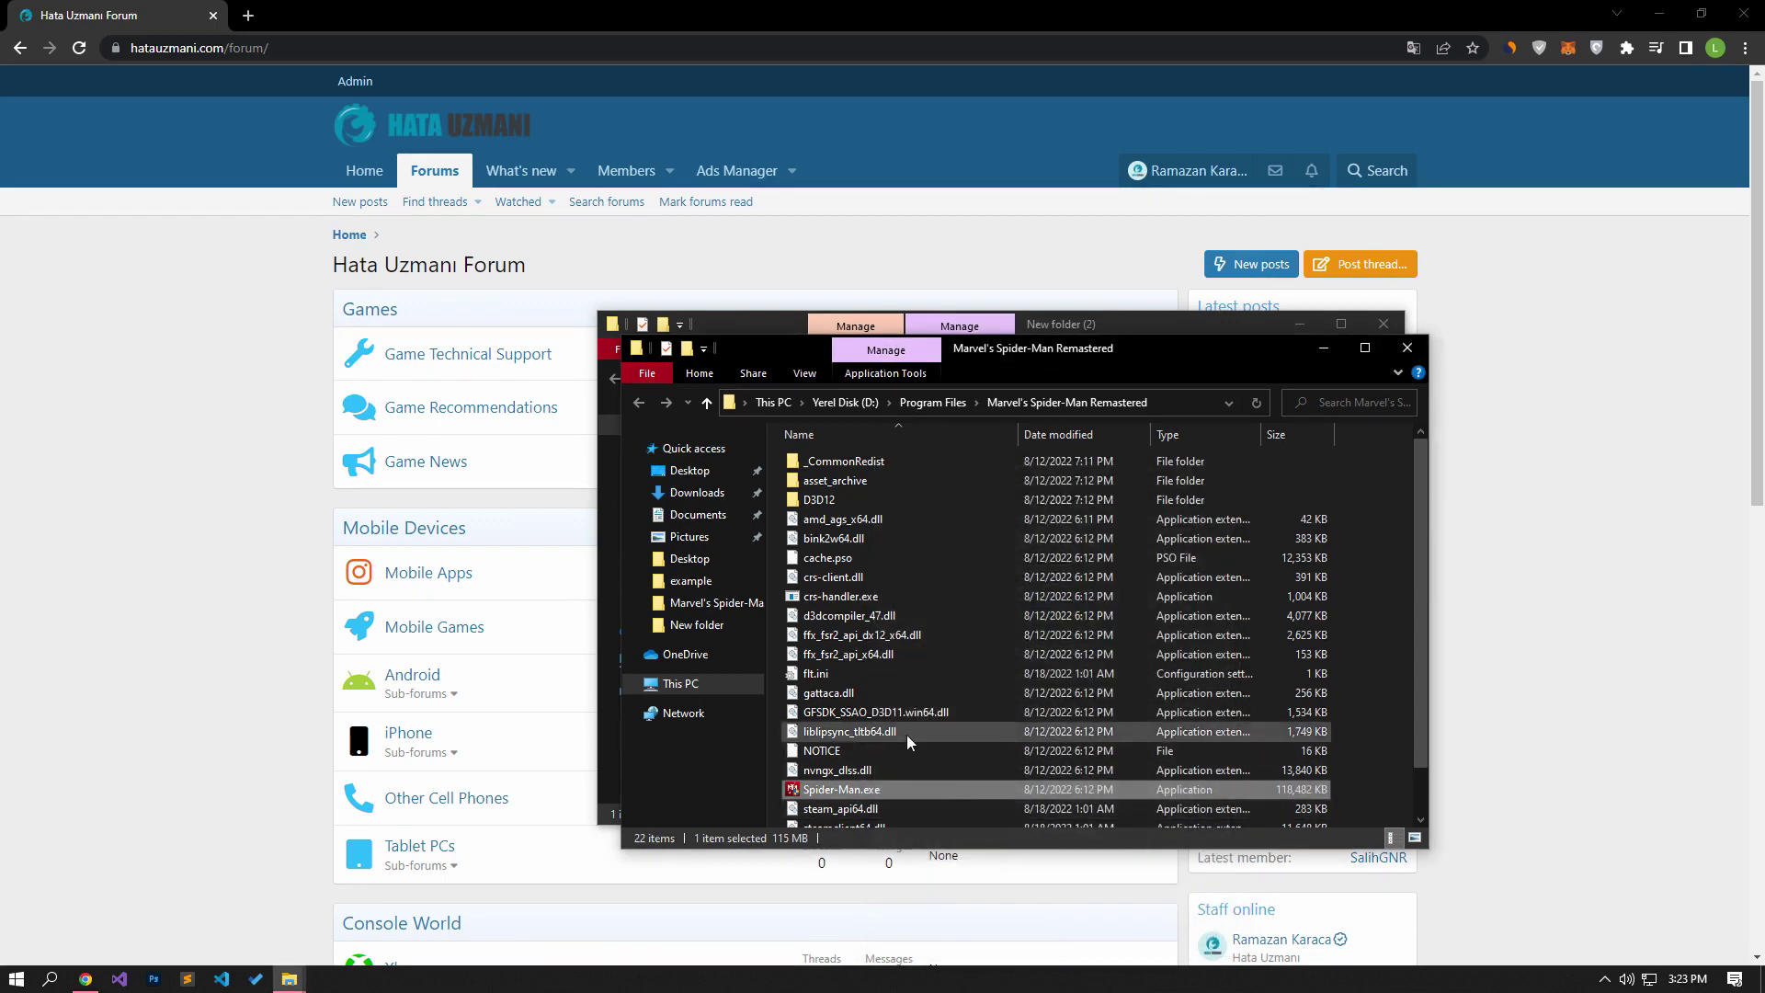
Step: Close both game folder windows, leaving the forum page showing
click(1407, 347)
click(1104, 517)
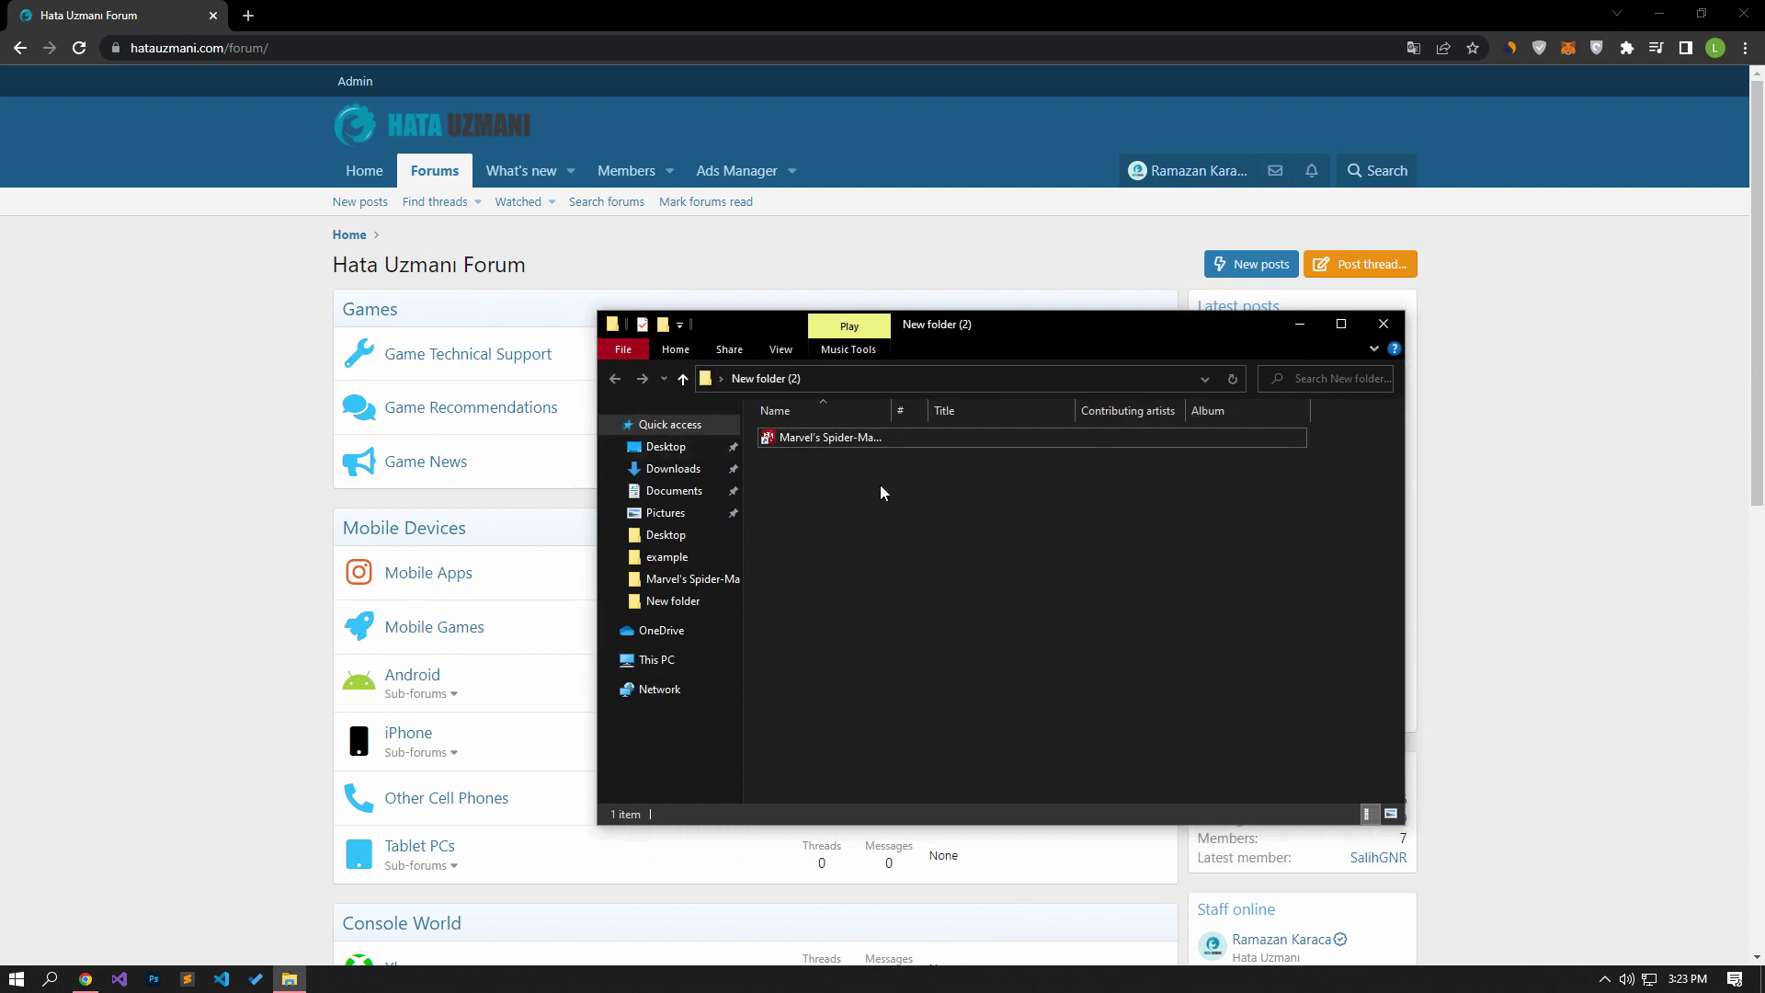
click(1383, 329)
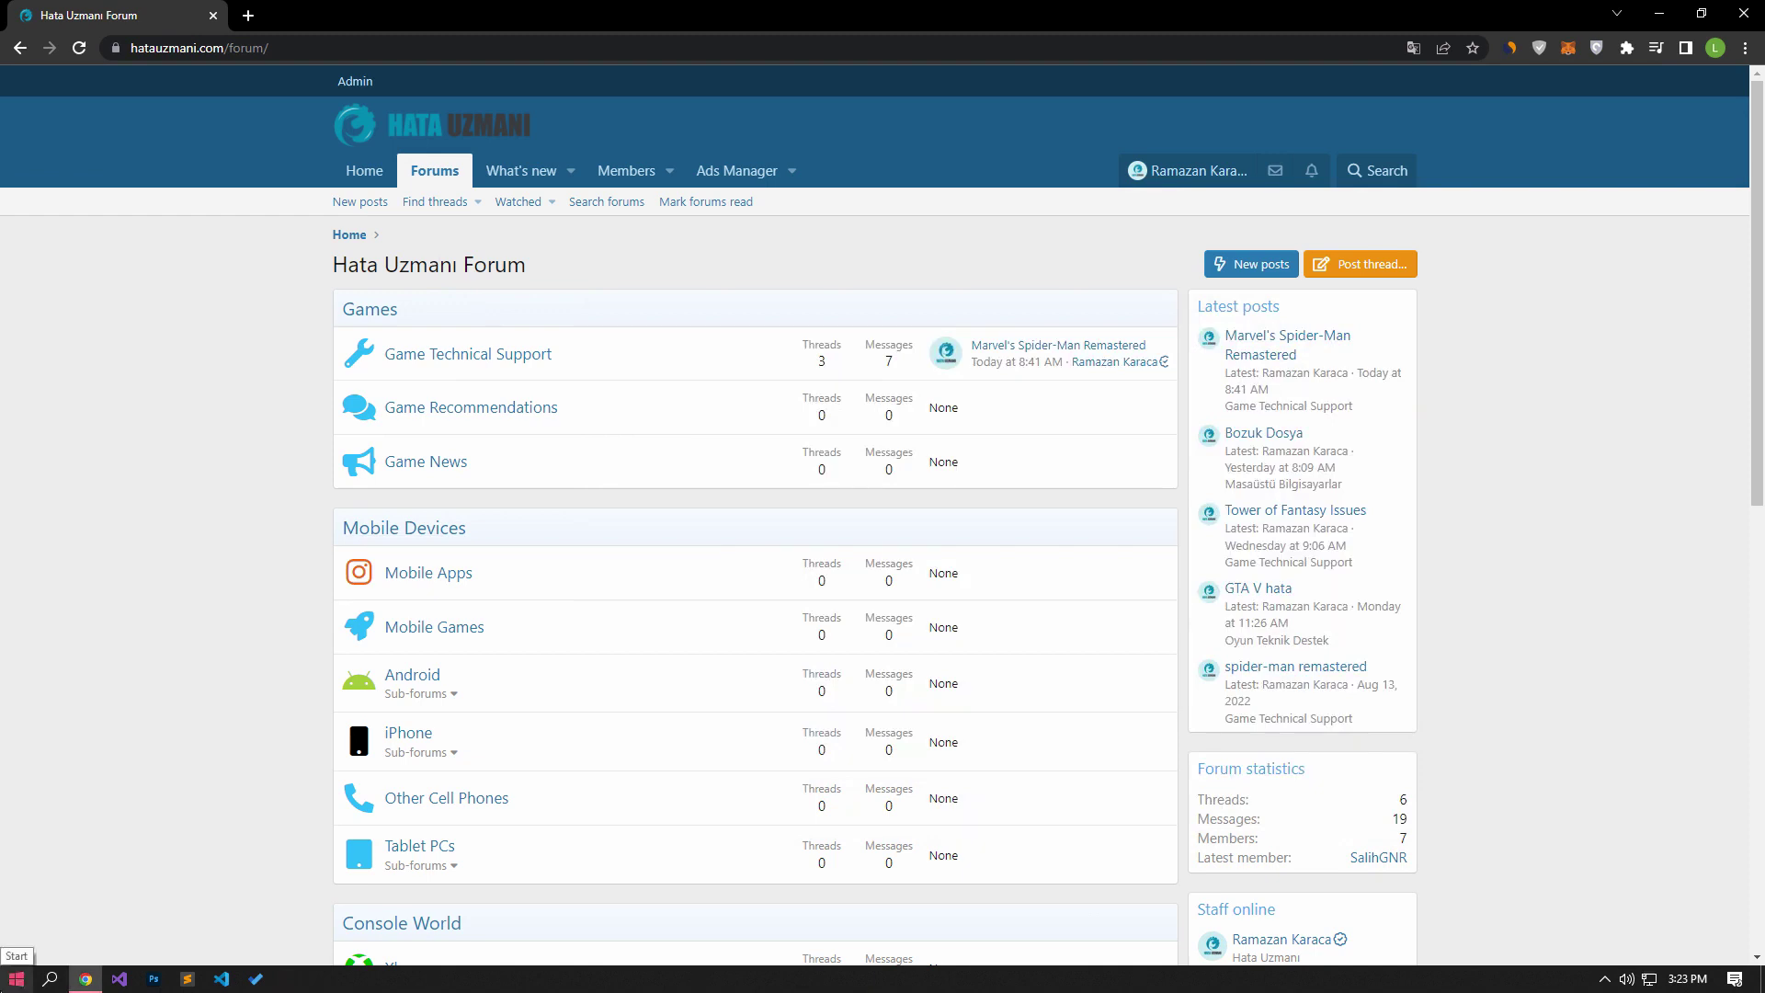
Step: Launch GeForce Experience, confirm Game Ready Driver 516.94 is current on Drivers, then close it
click(16, 979)
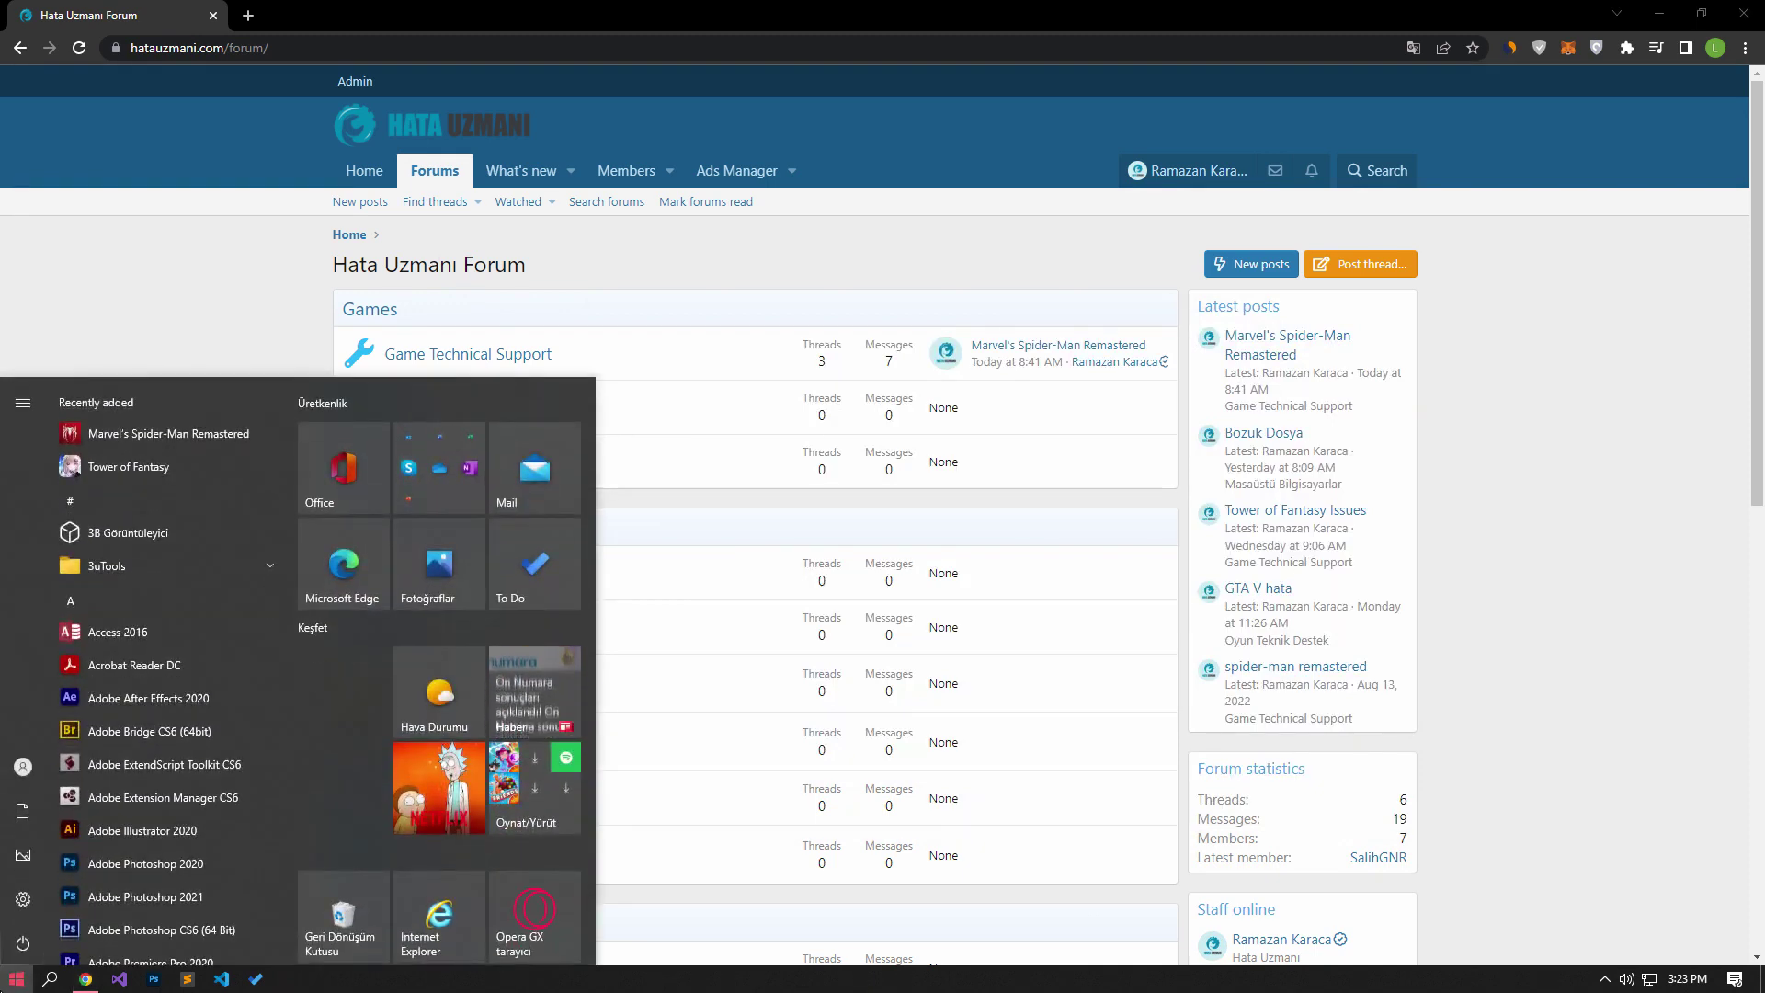
text(gefor)
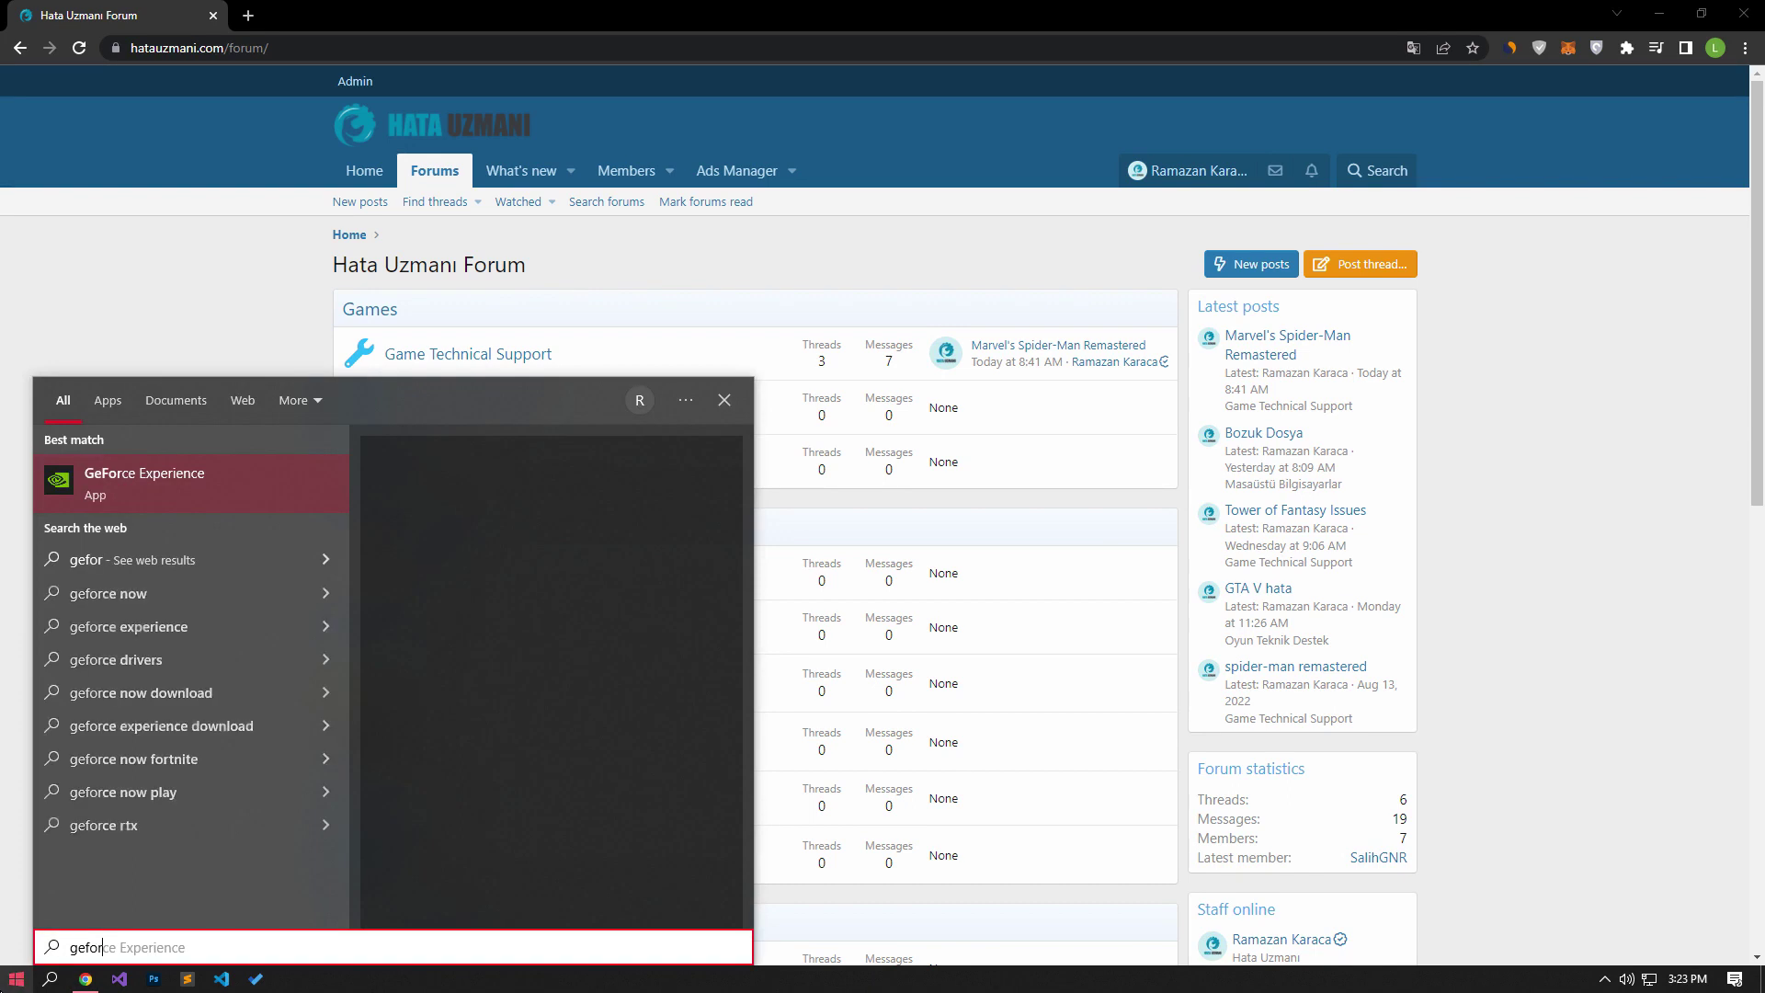
click(180, 477)
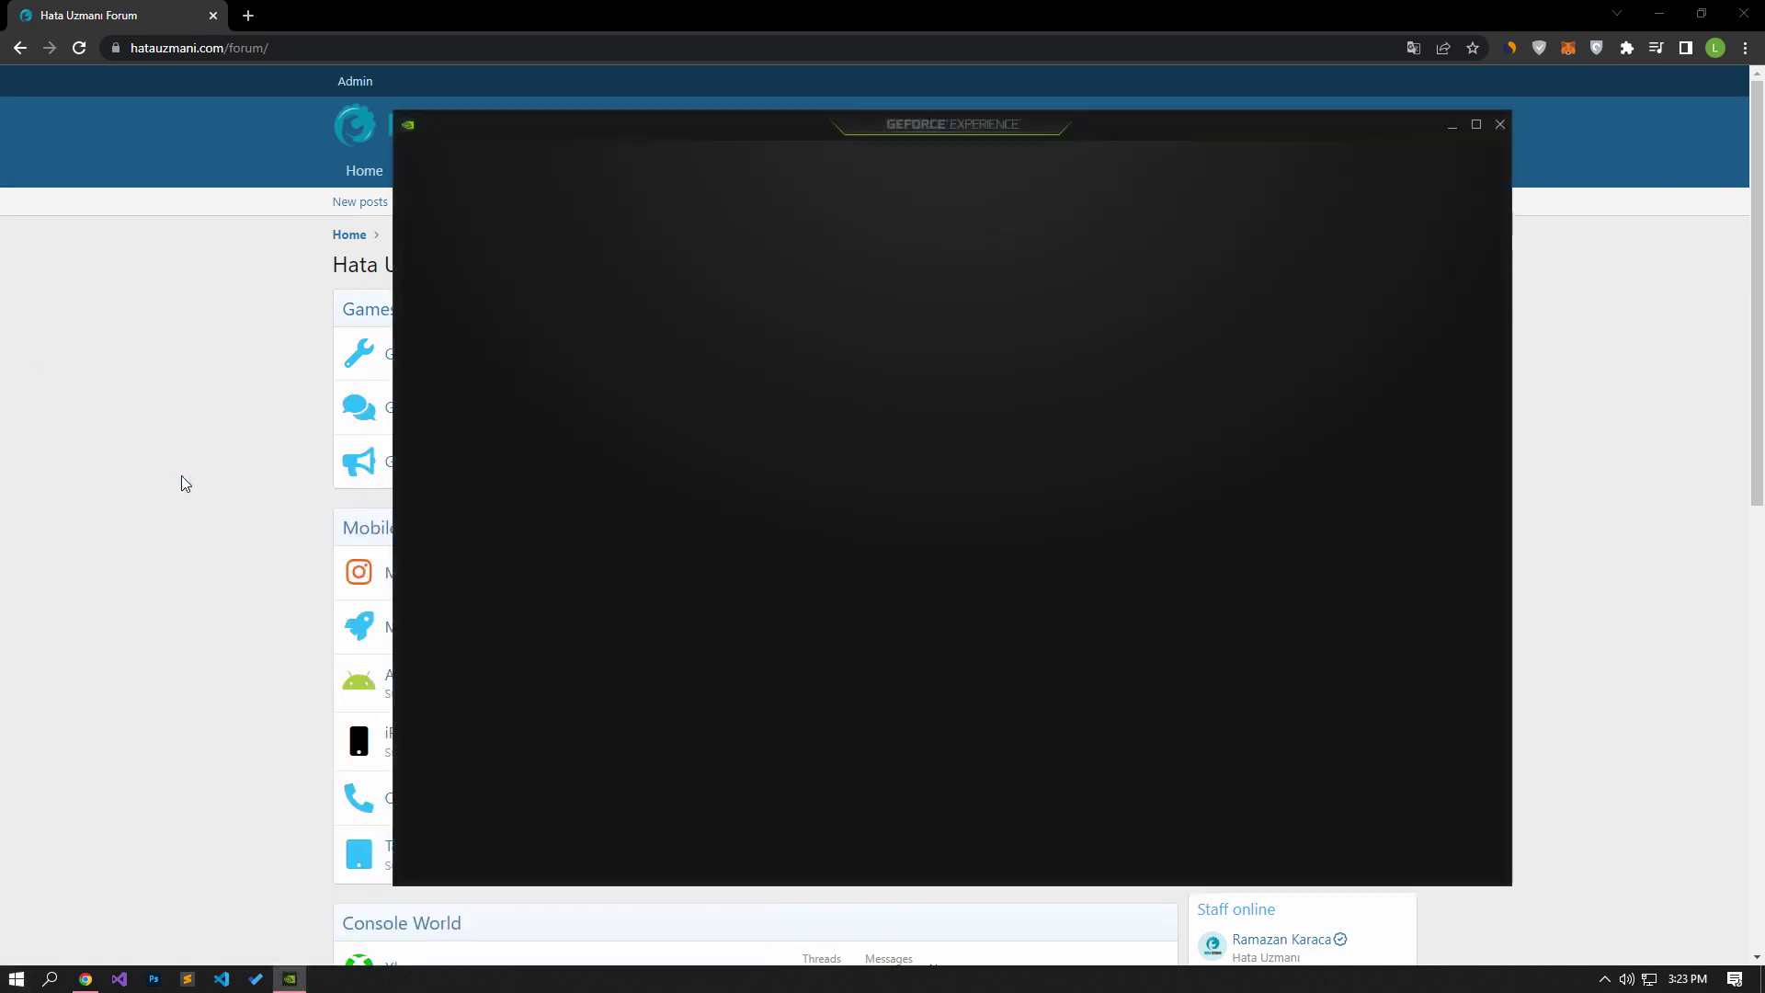
click(795, 203)
click(580, 163)
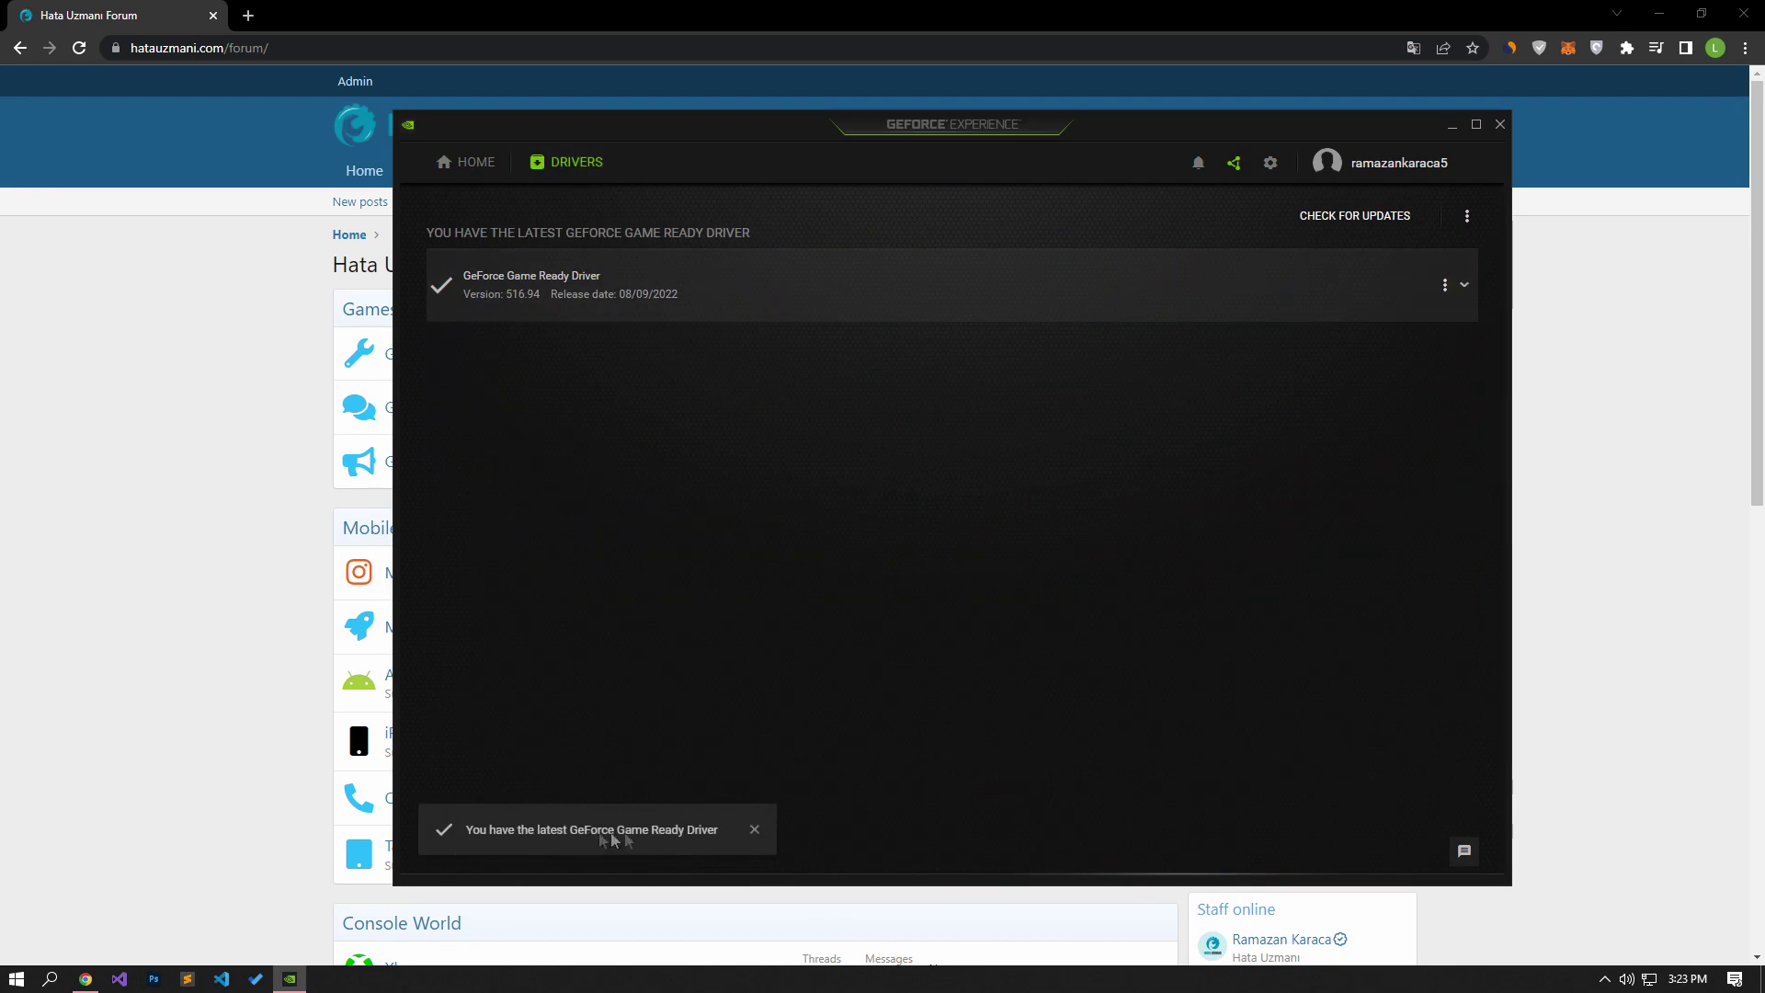
click(1504, 127)
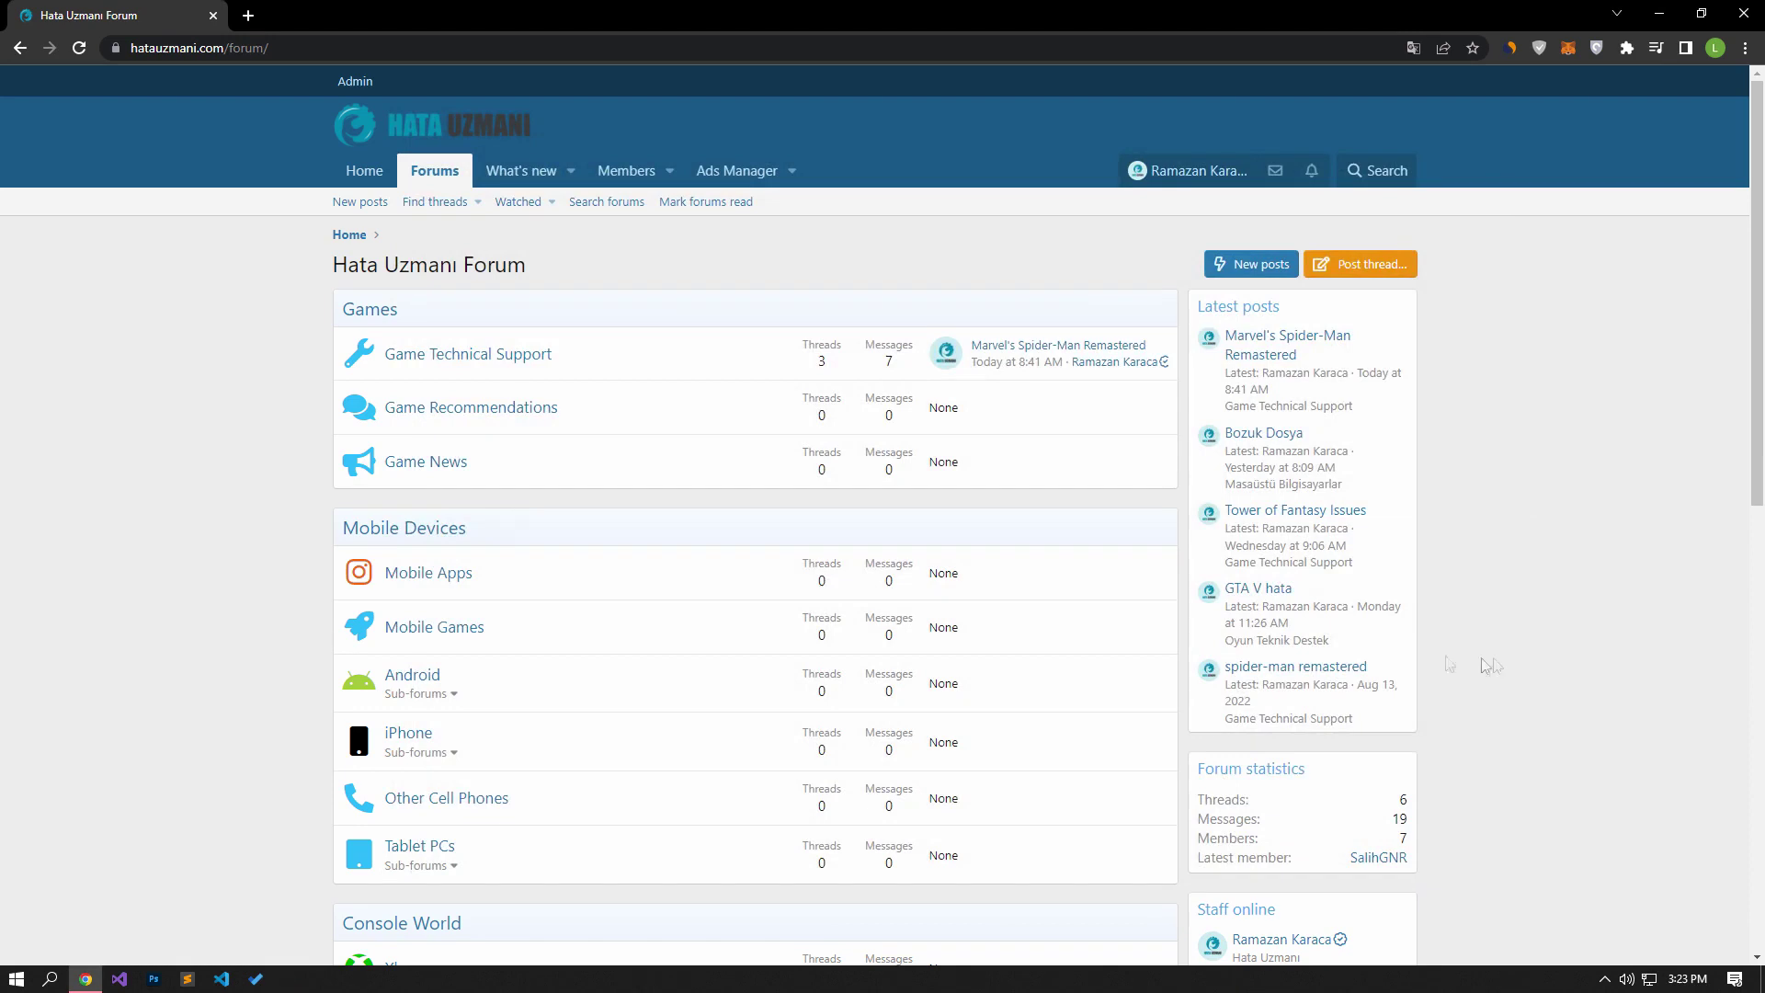
Step: Launch Marvel's Spider-Man from search and keep Window Mode set to Windowed in its setup
click(14, 979)
text(ma)
key(BackSpace)
key(BackSpace)
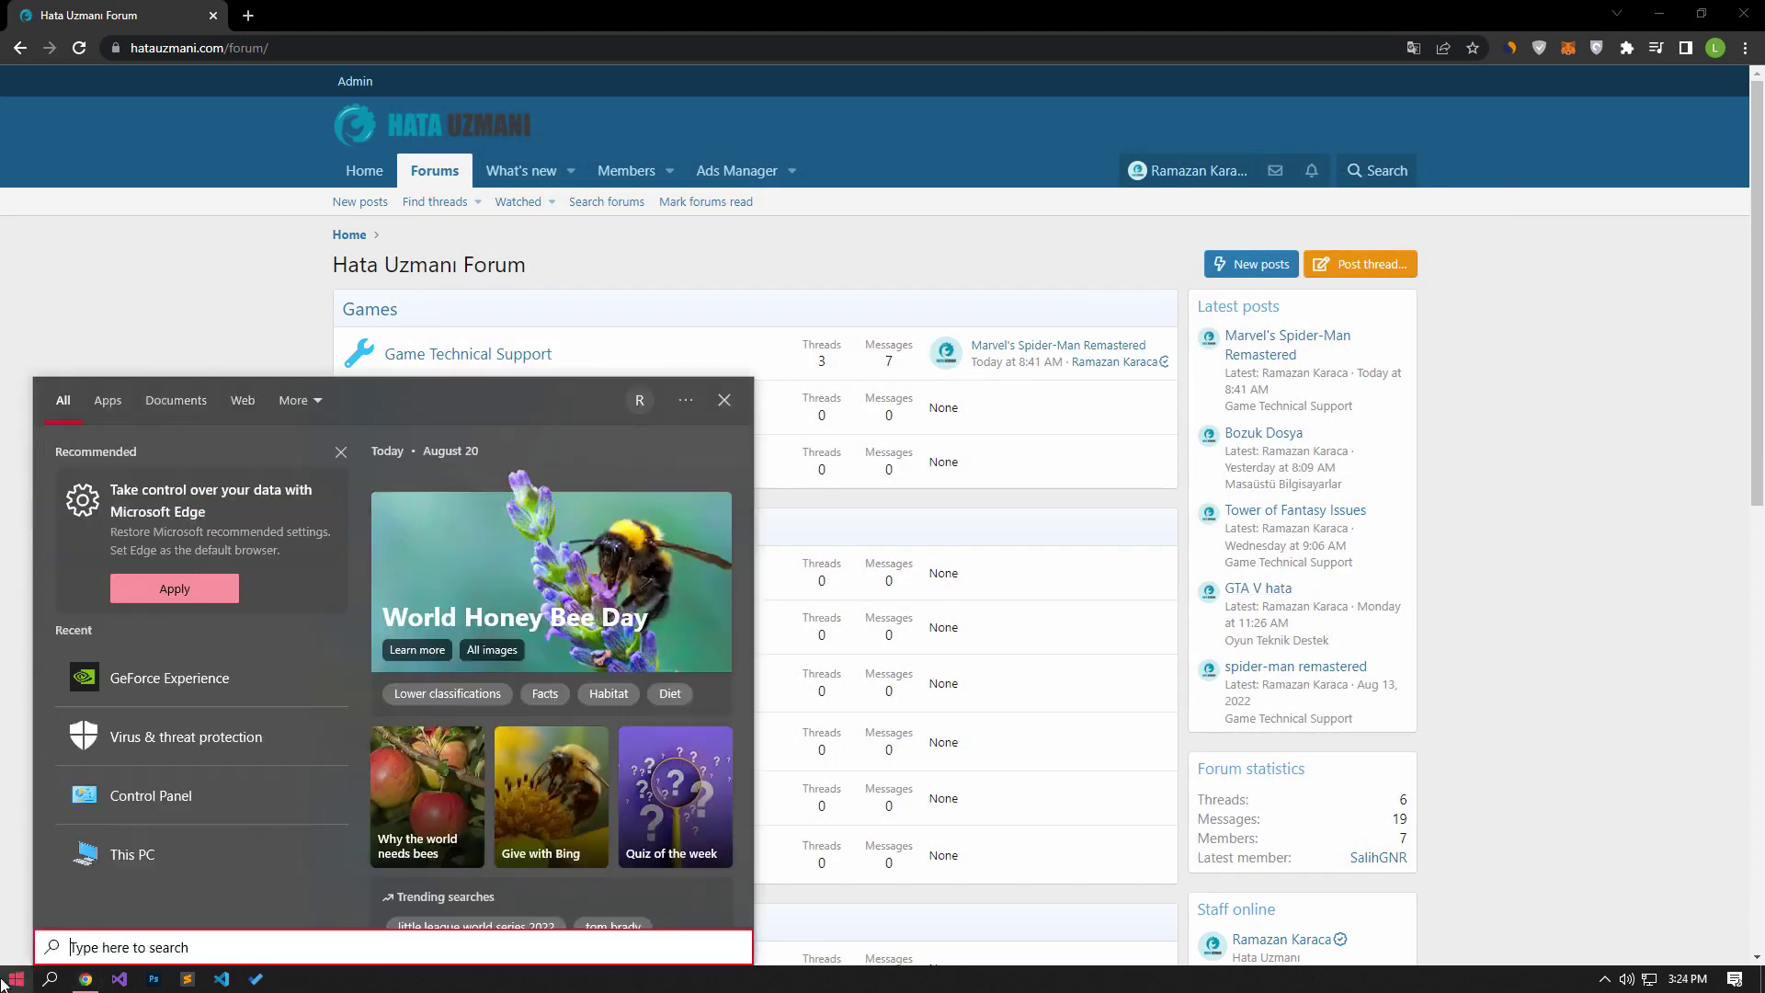
click(120, 347)
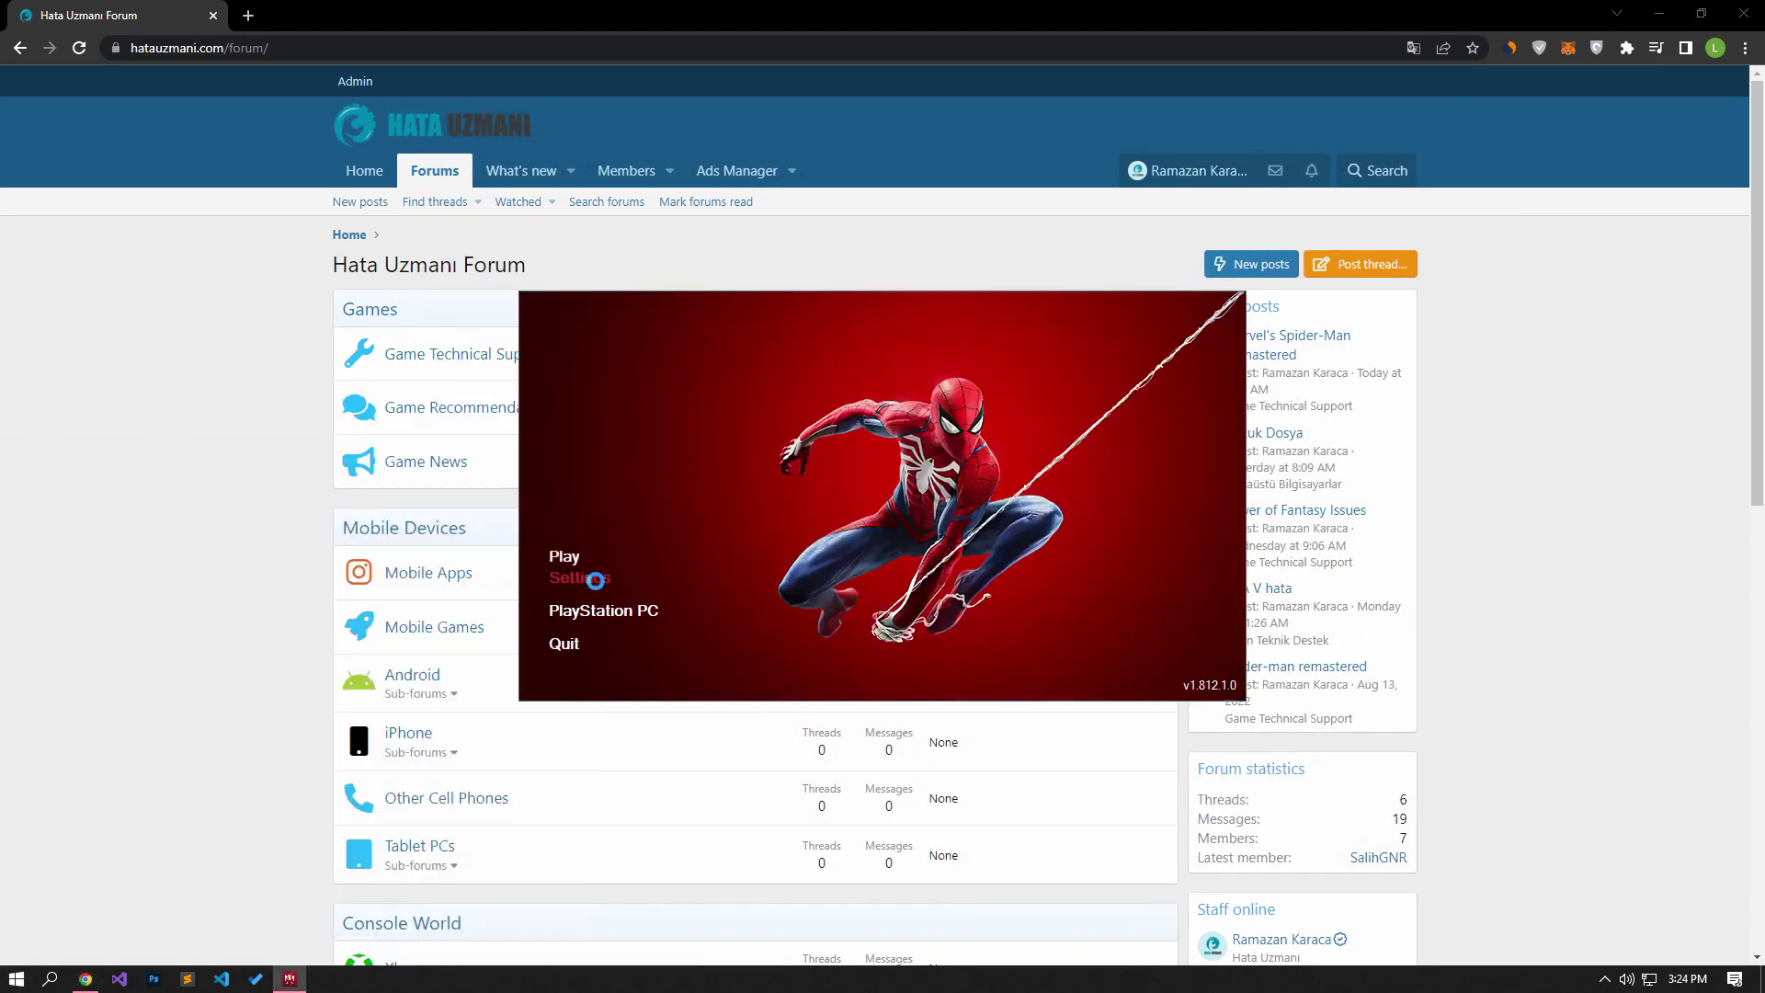
click(595, 579)
click(823, 255)
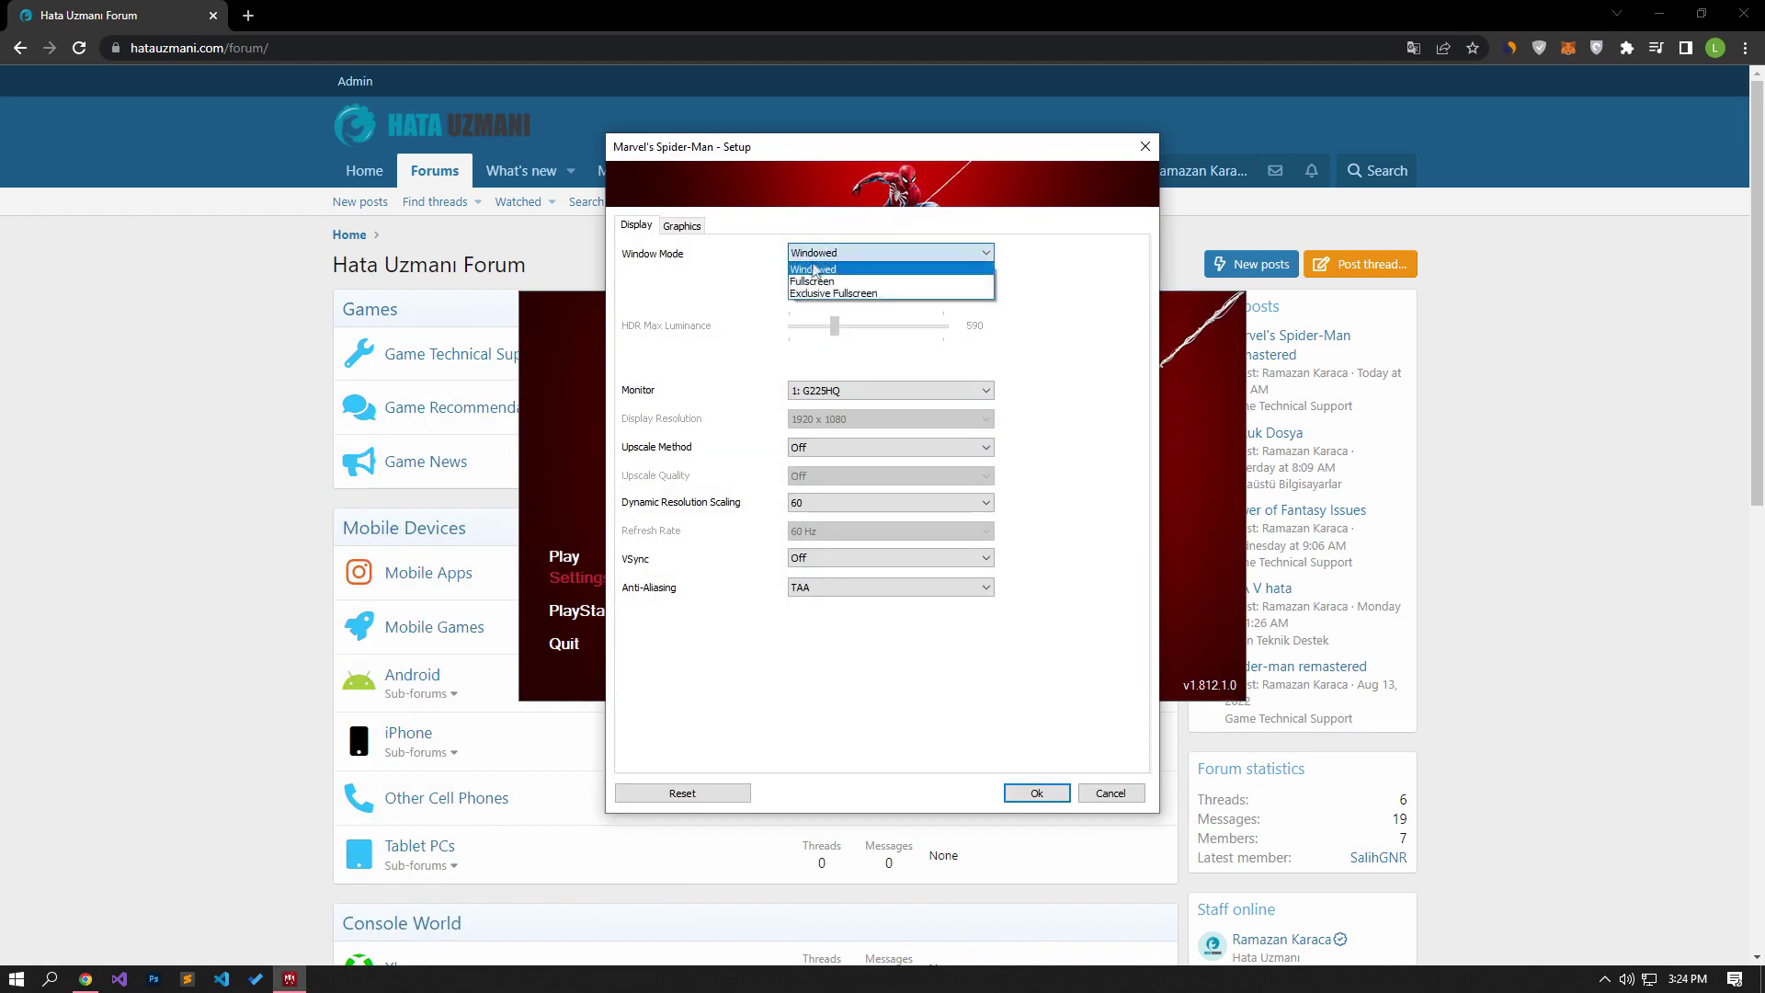
click(813, 268)
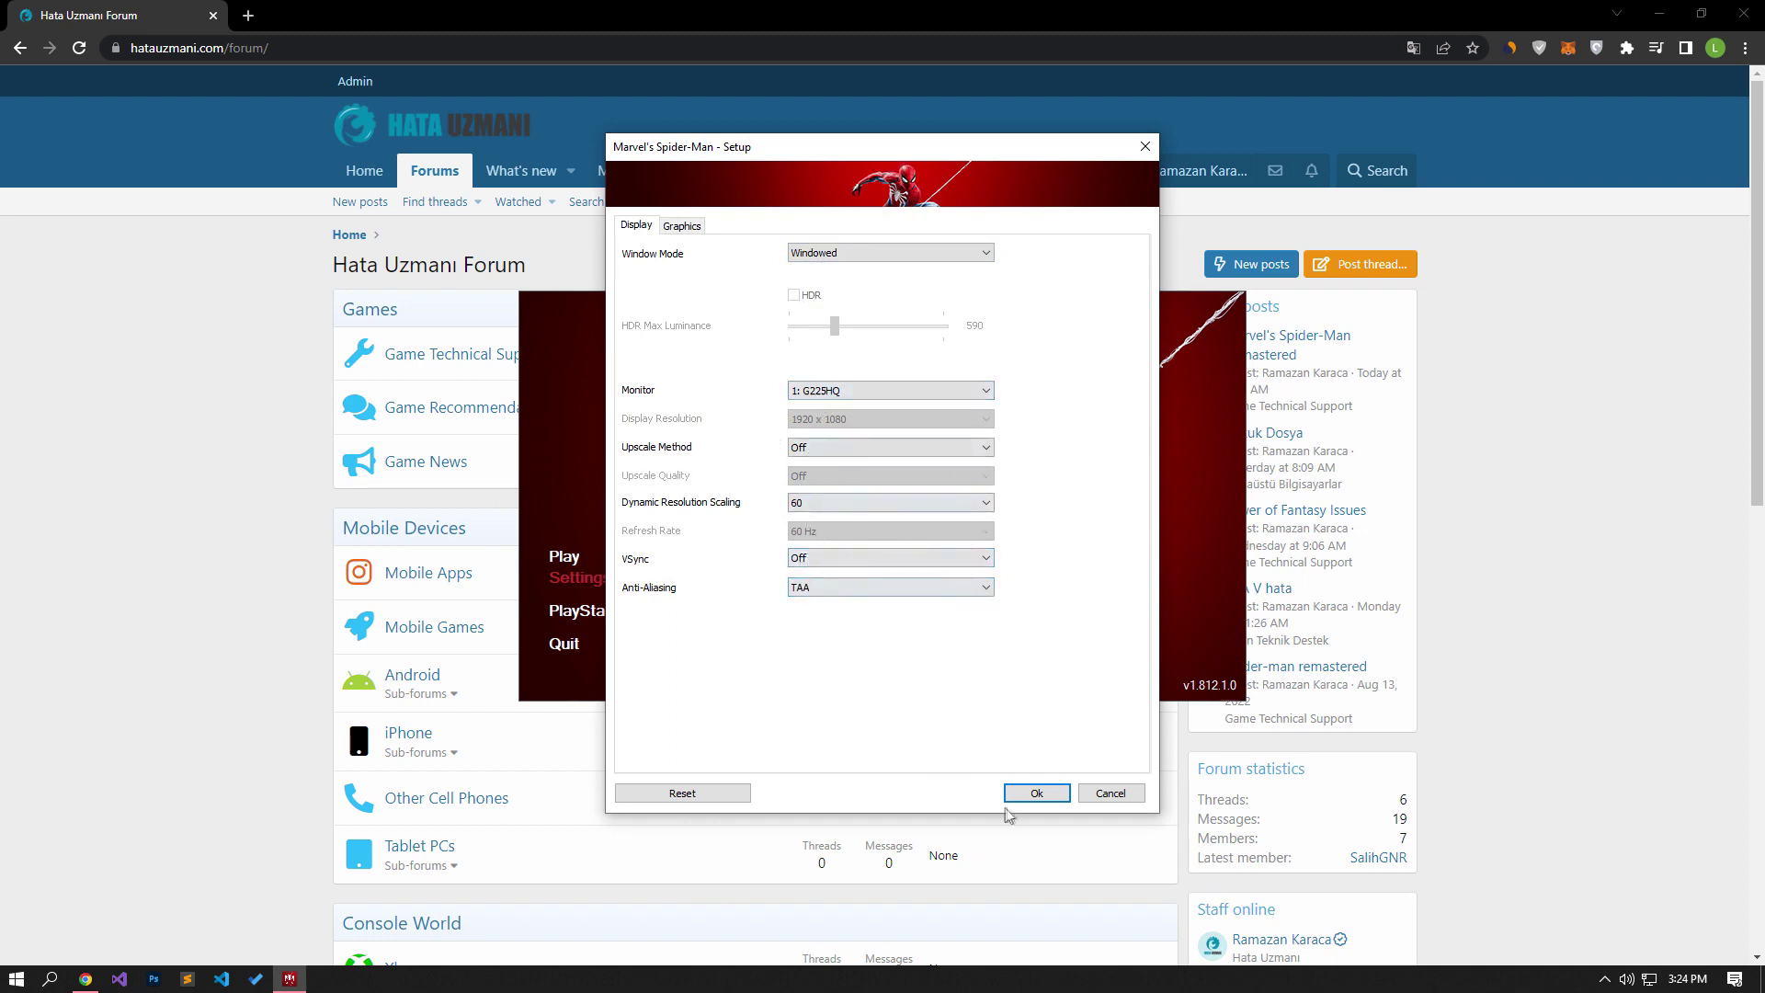
click(1037, 797)
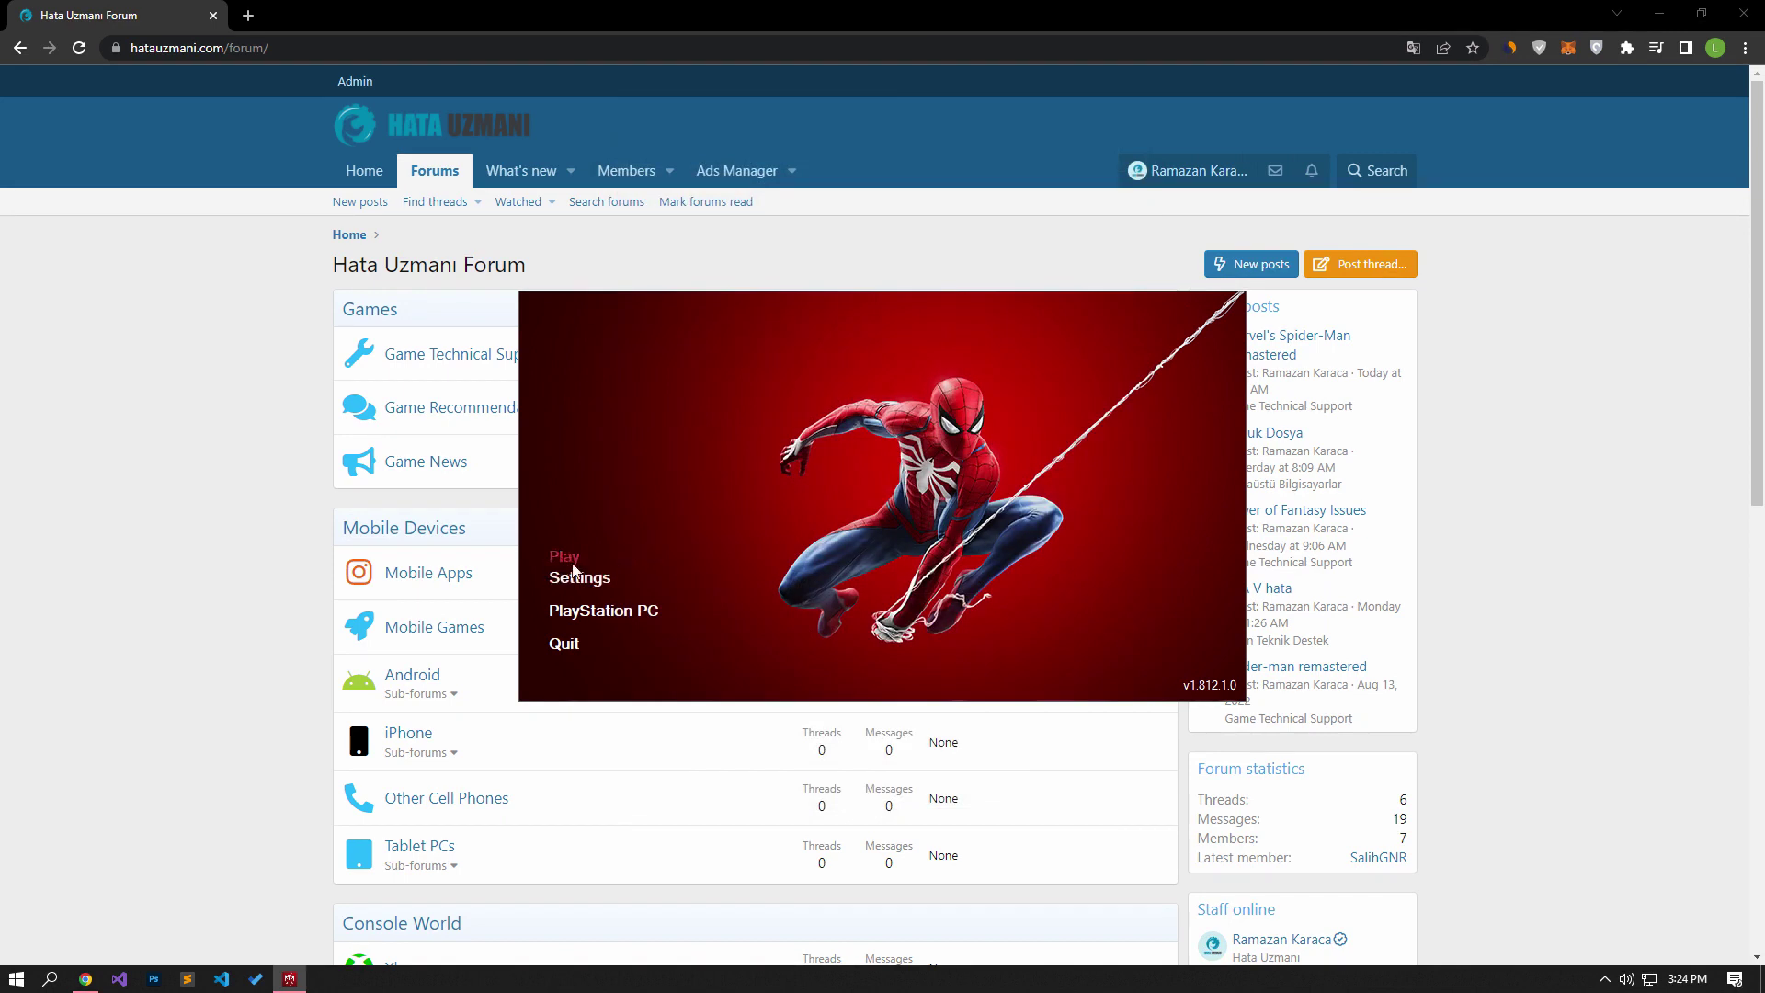
Step: Start the game and review the Display and Graphics settings pages
click(566, 558)
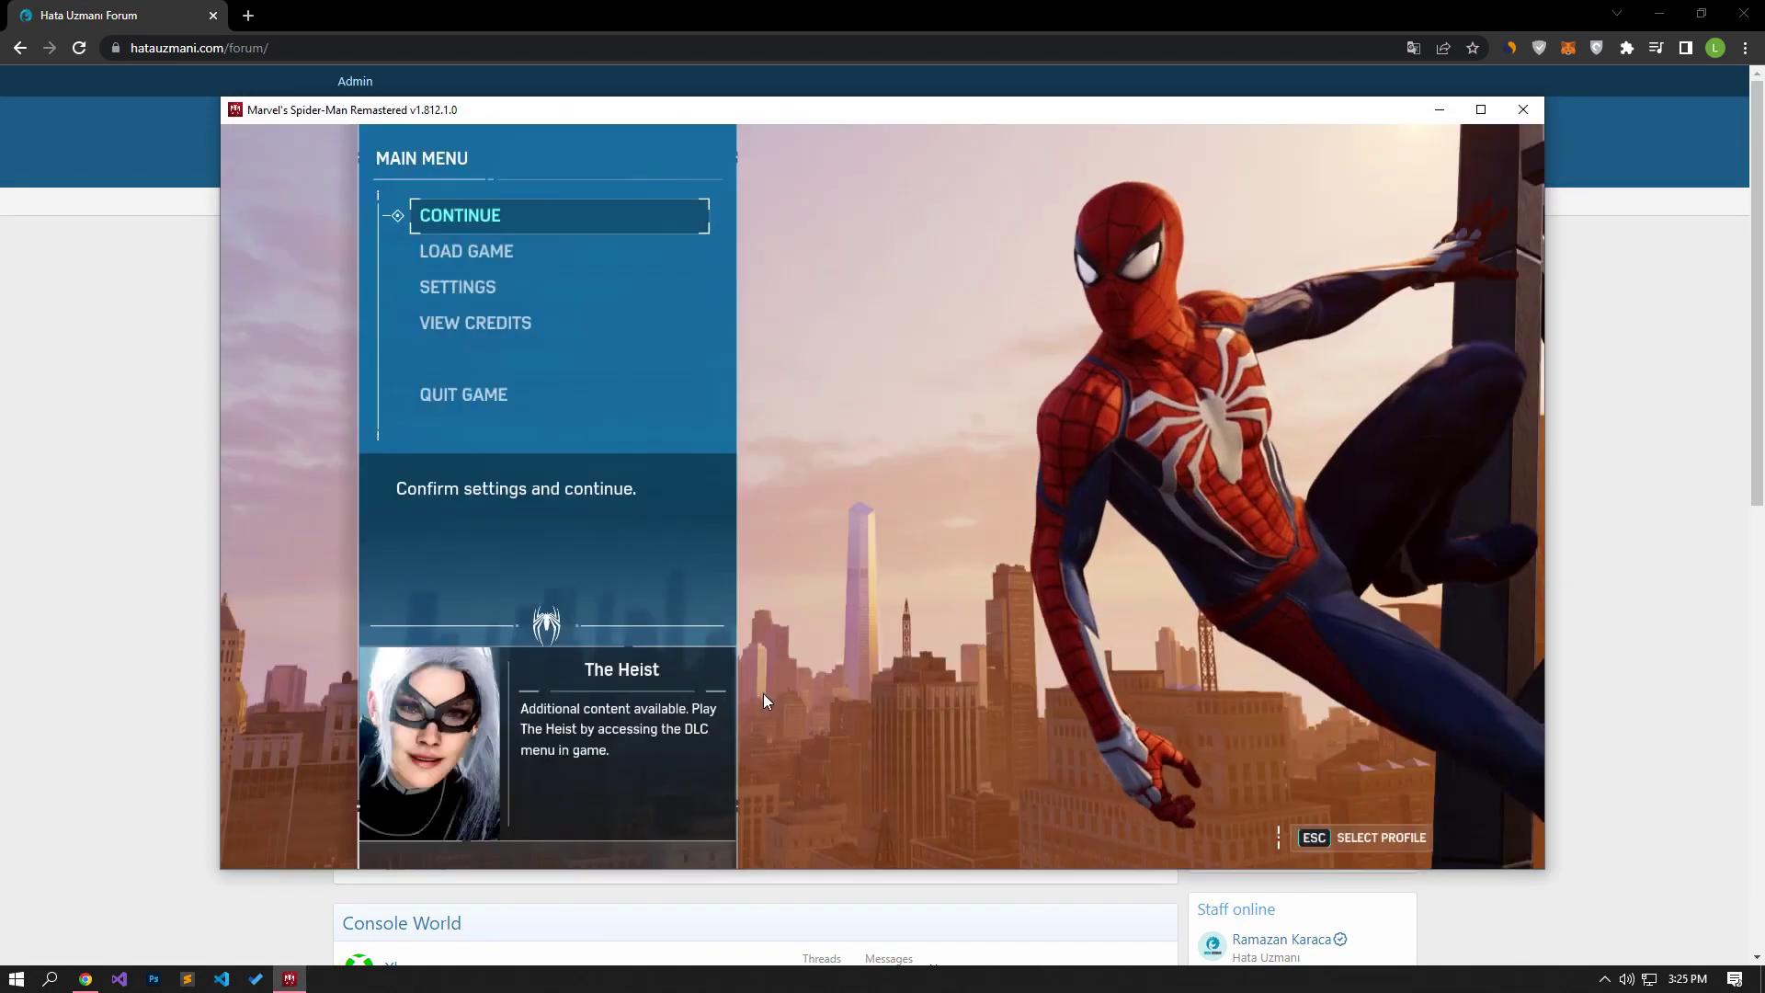
click(457, 289)
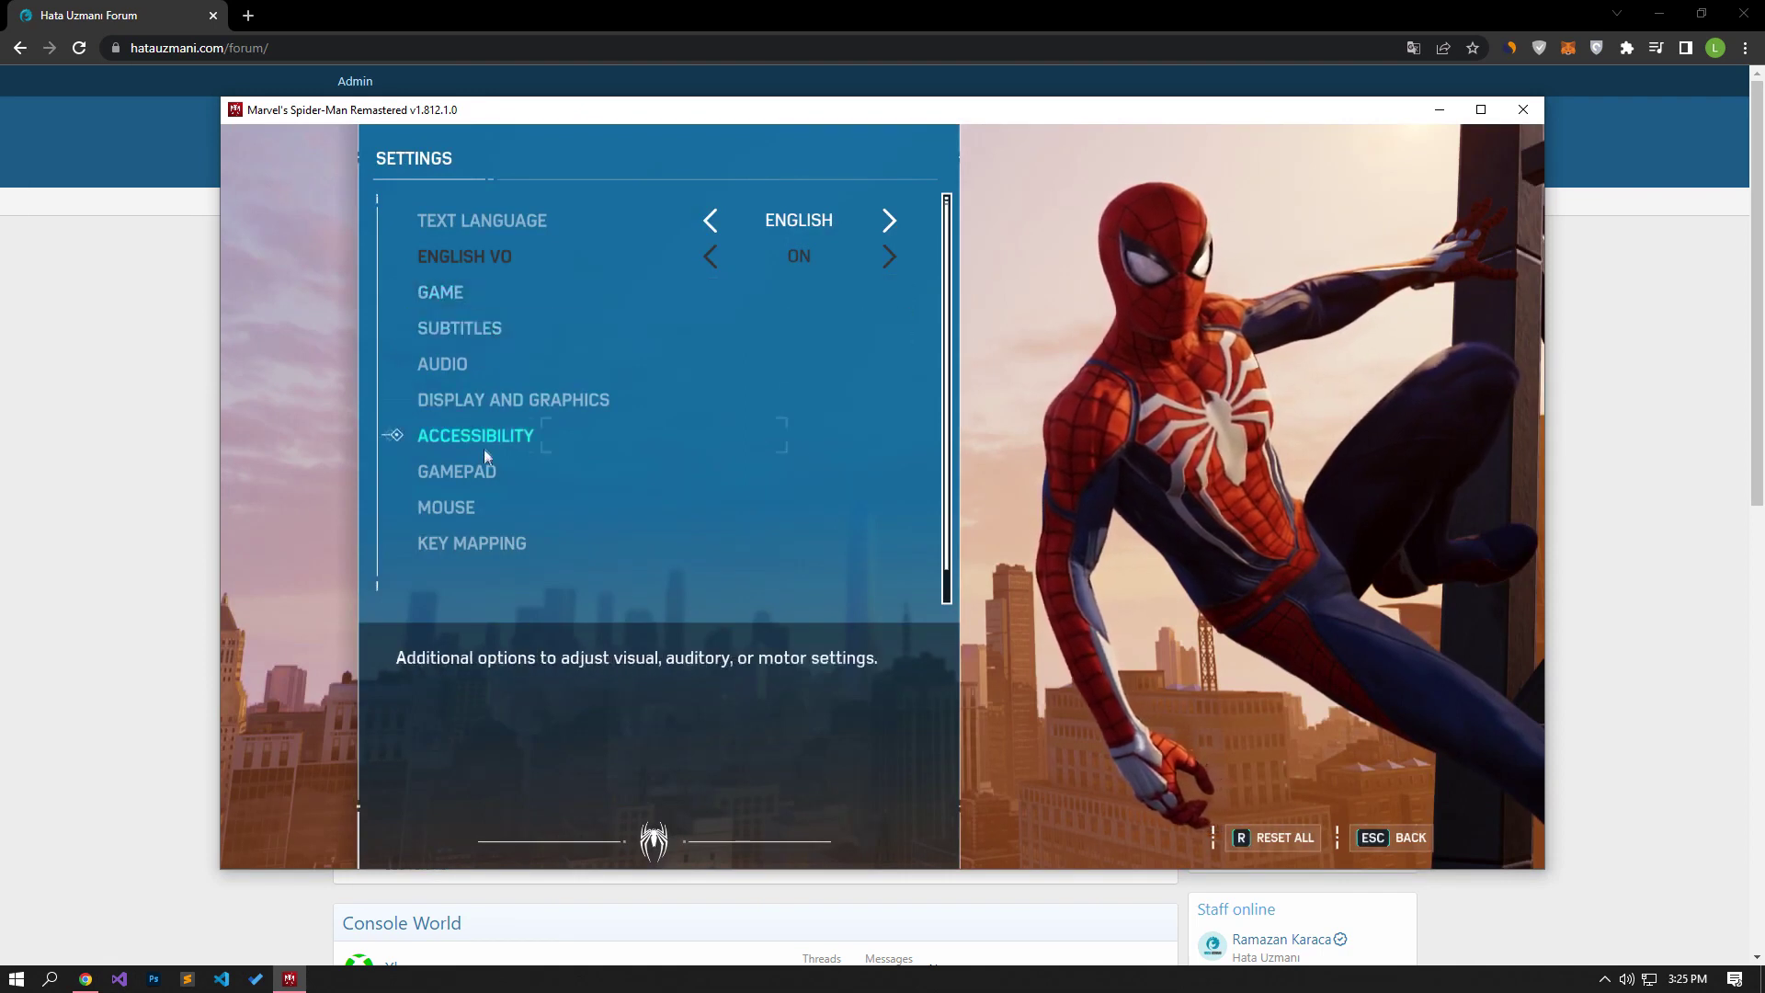
click(524, 400)
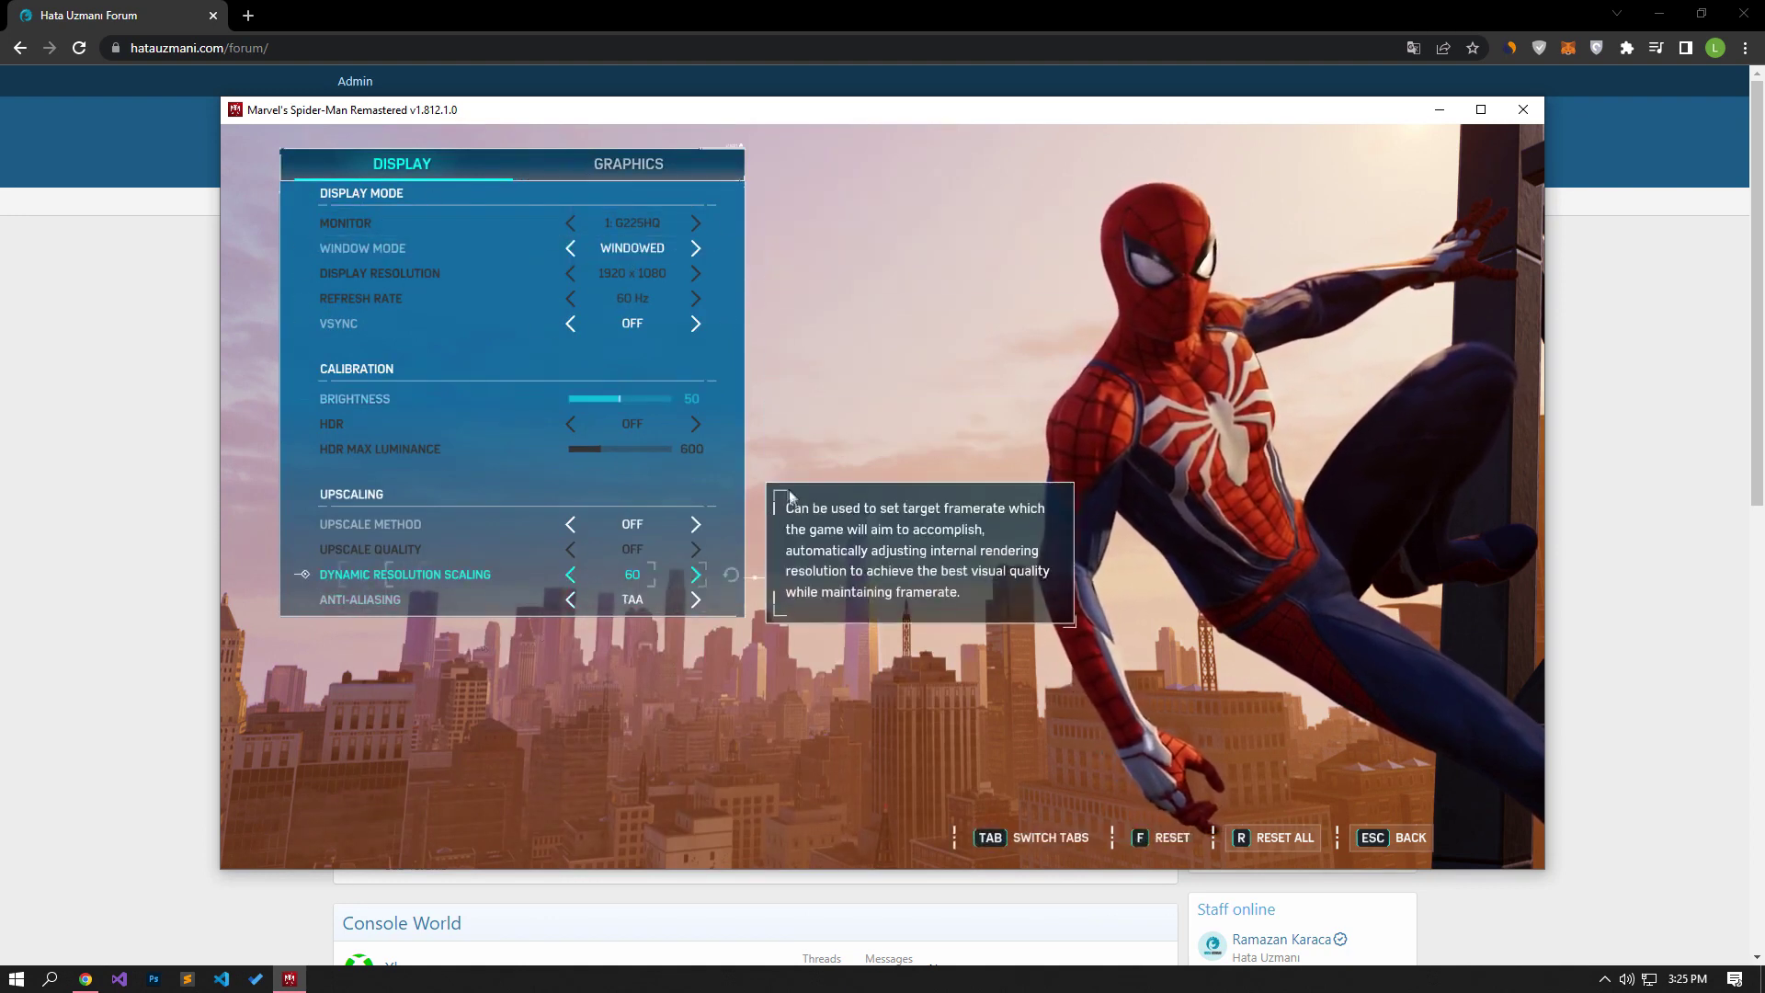
click(607, 163)
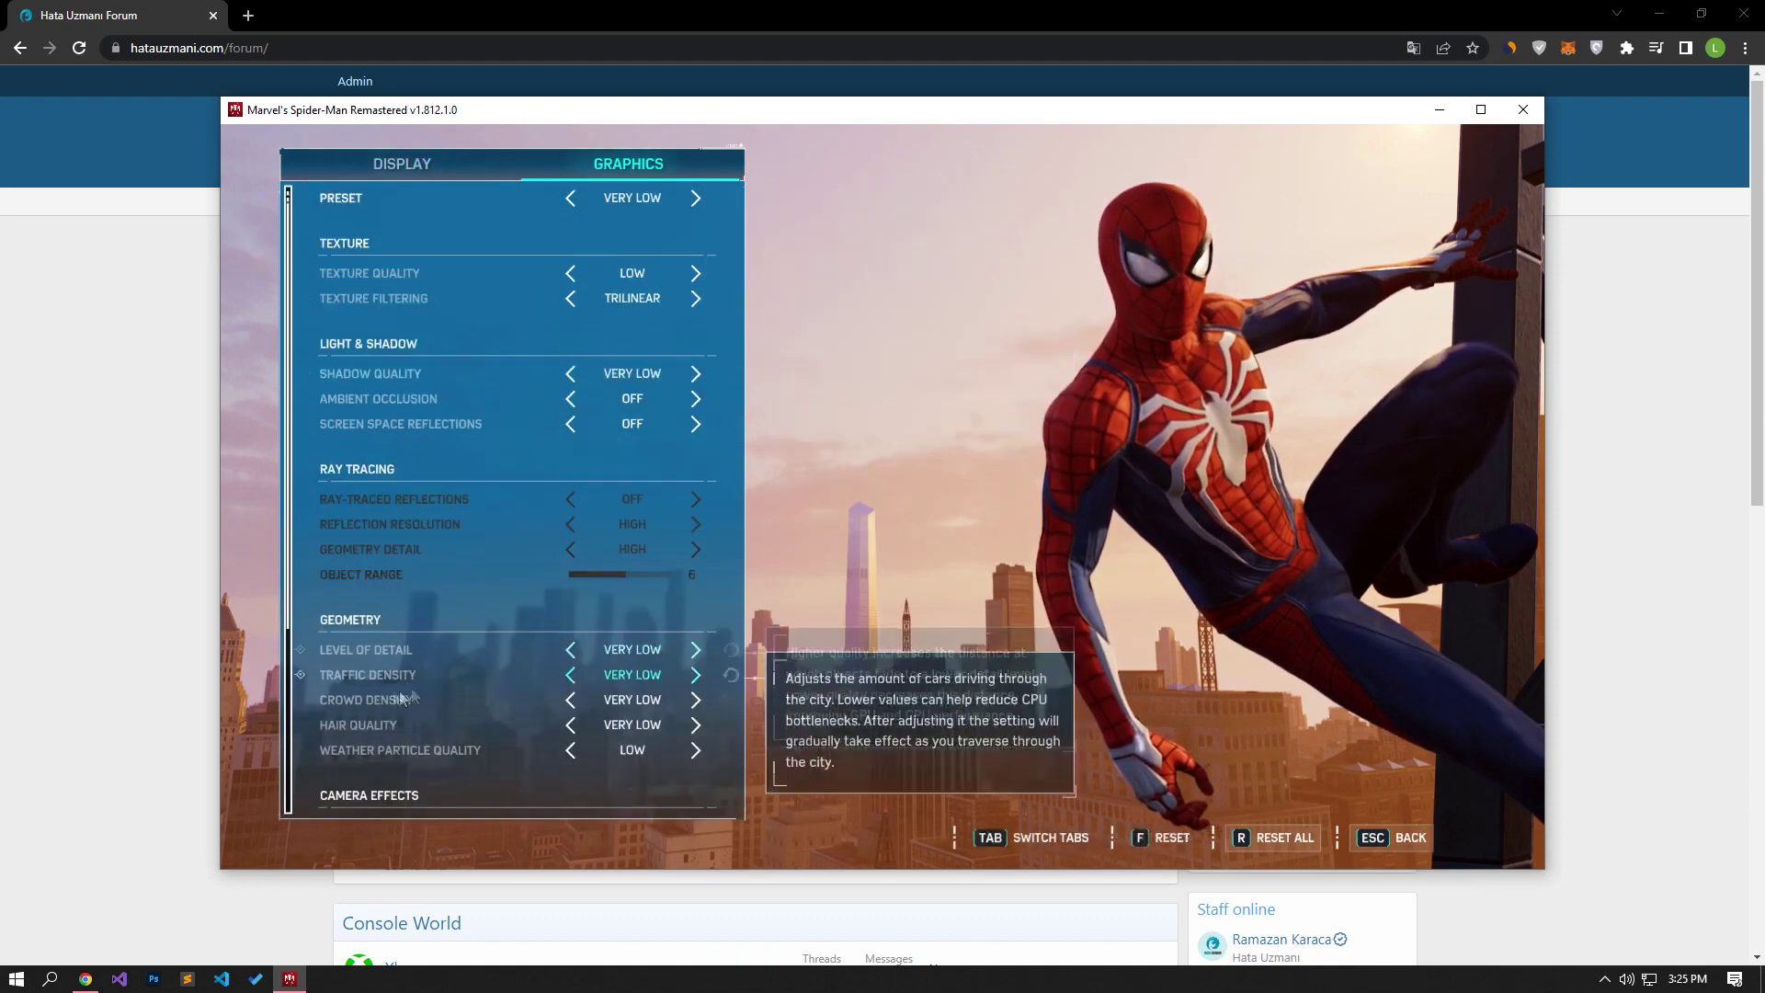
scroll(441, 485, down, 1)
scroll(439, 490, down, 2)
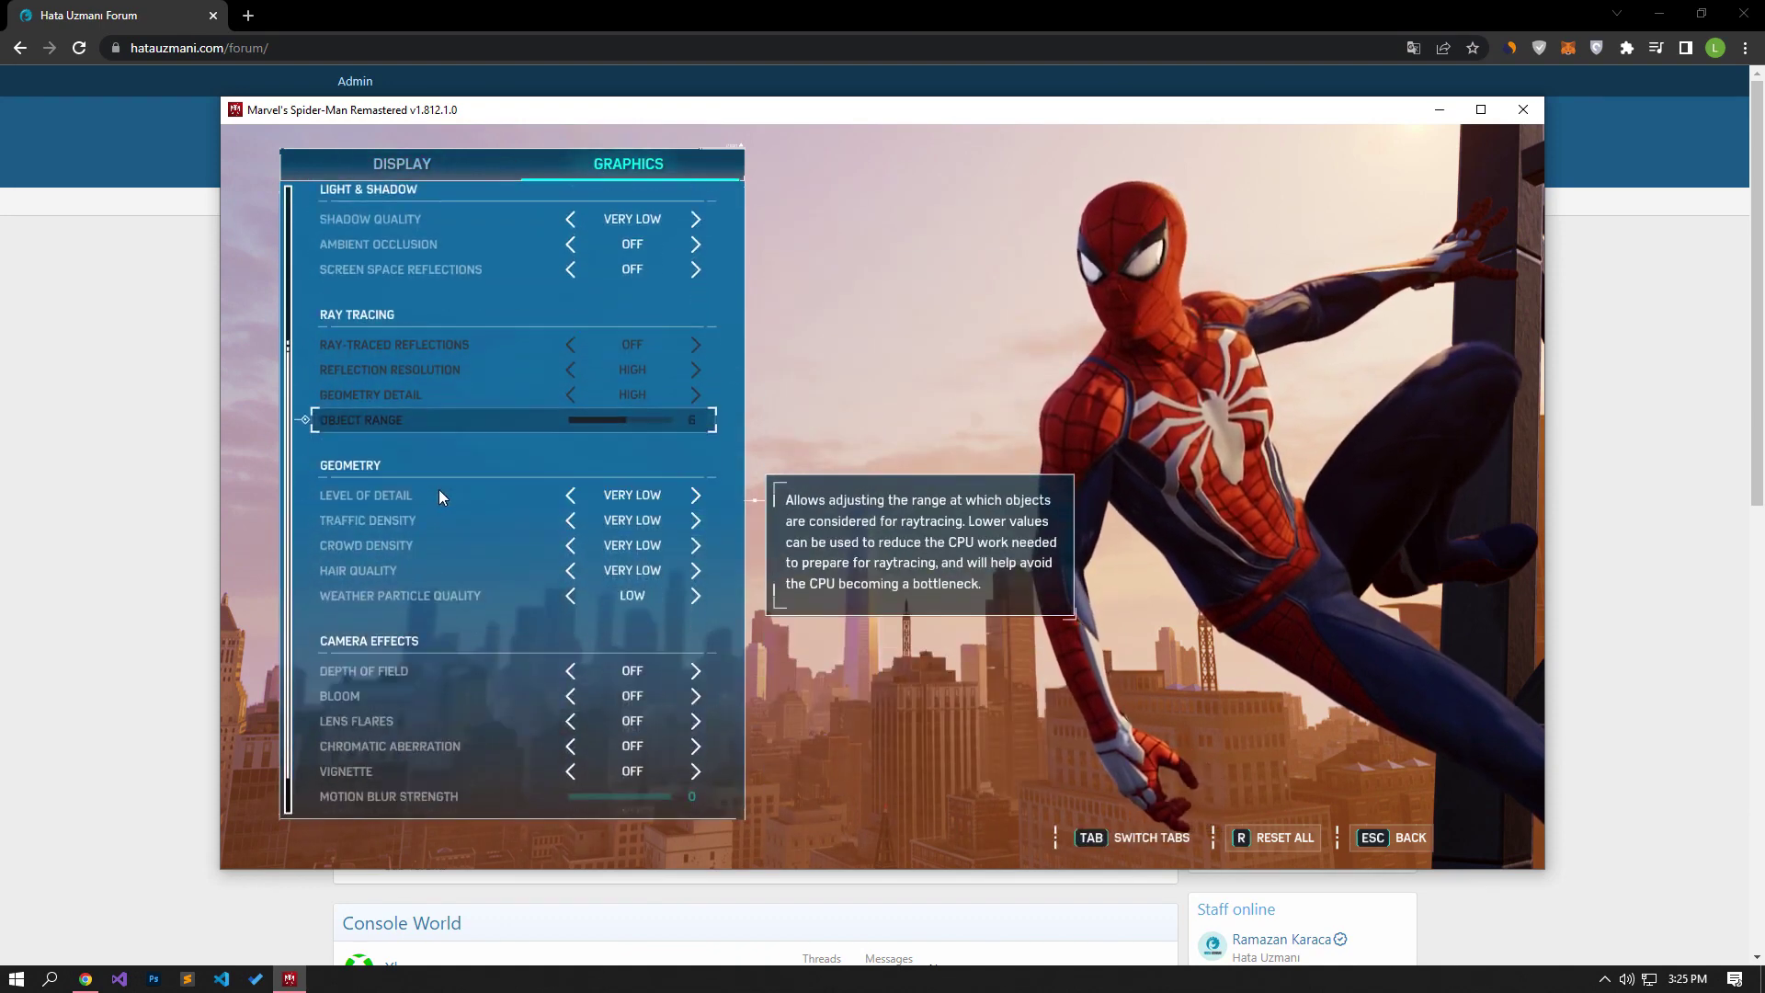
scroll(439, 489, up, 2)
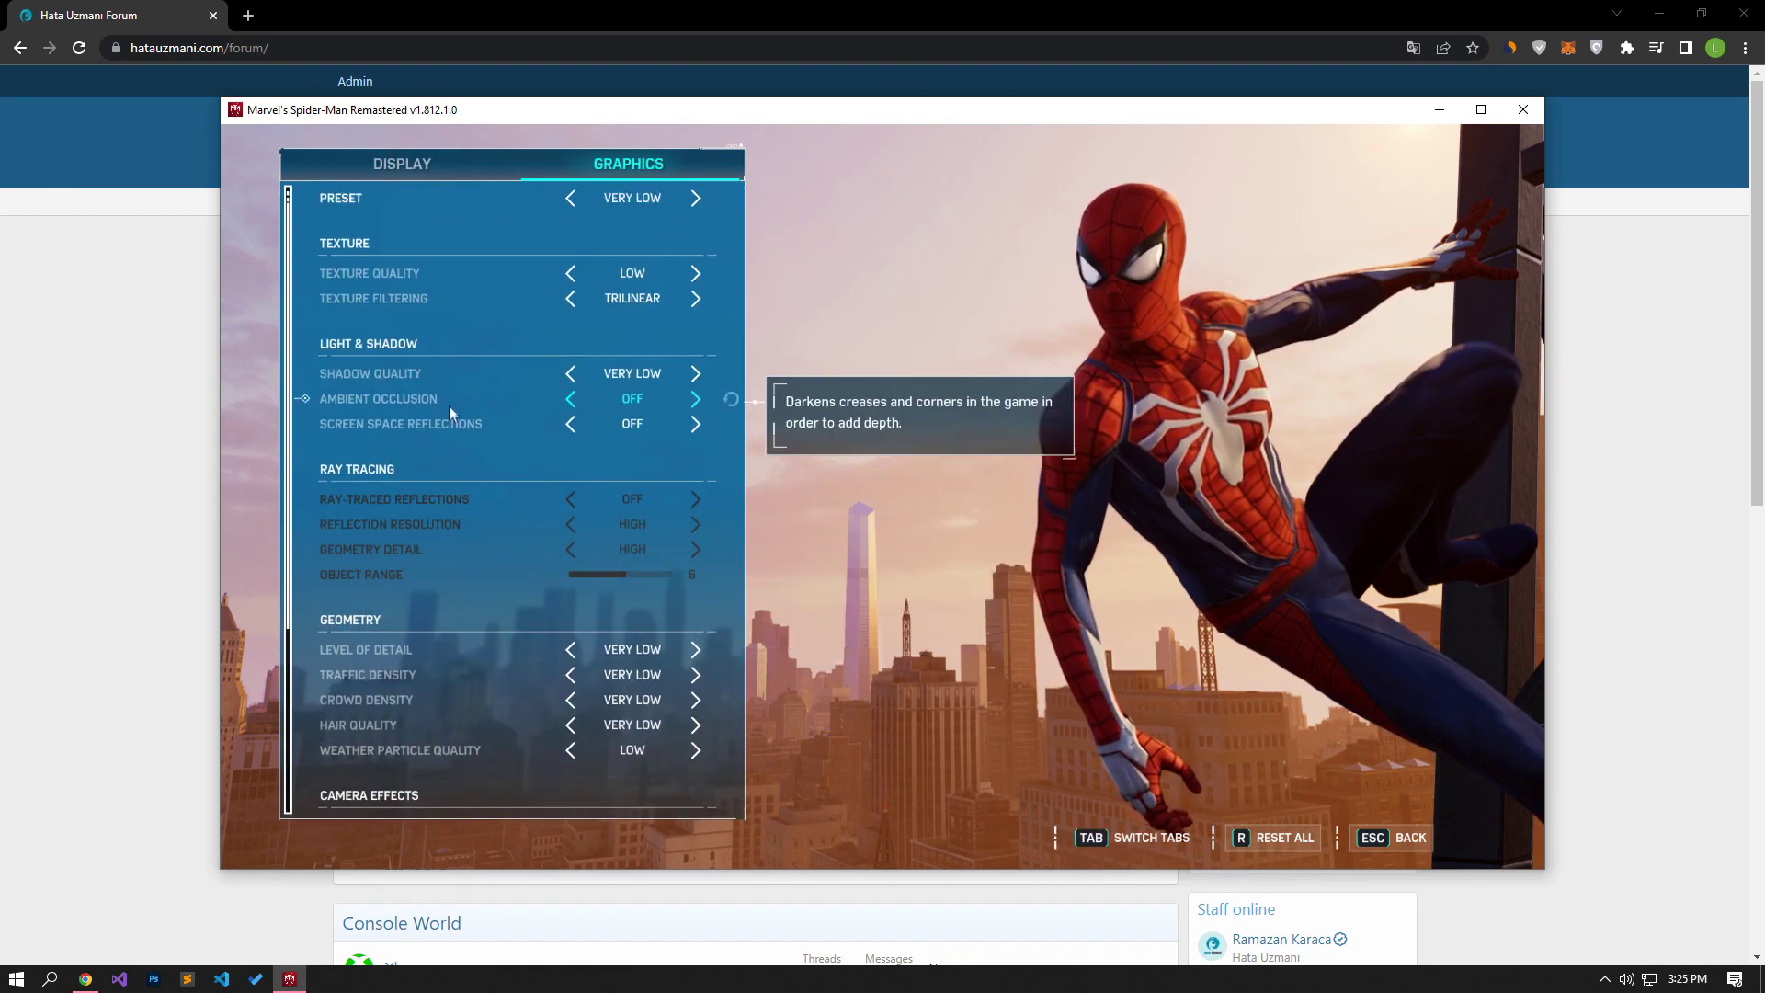
click(396, 164)
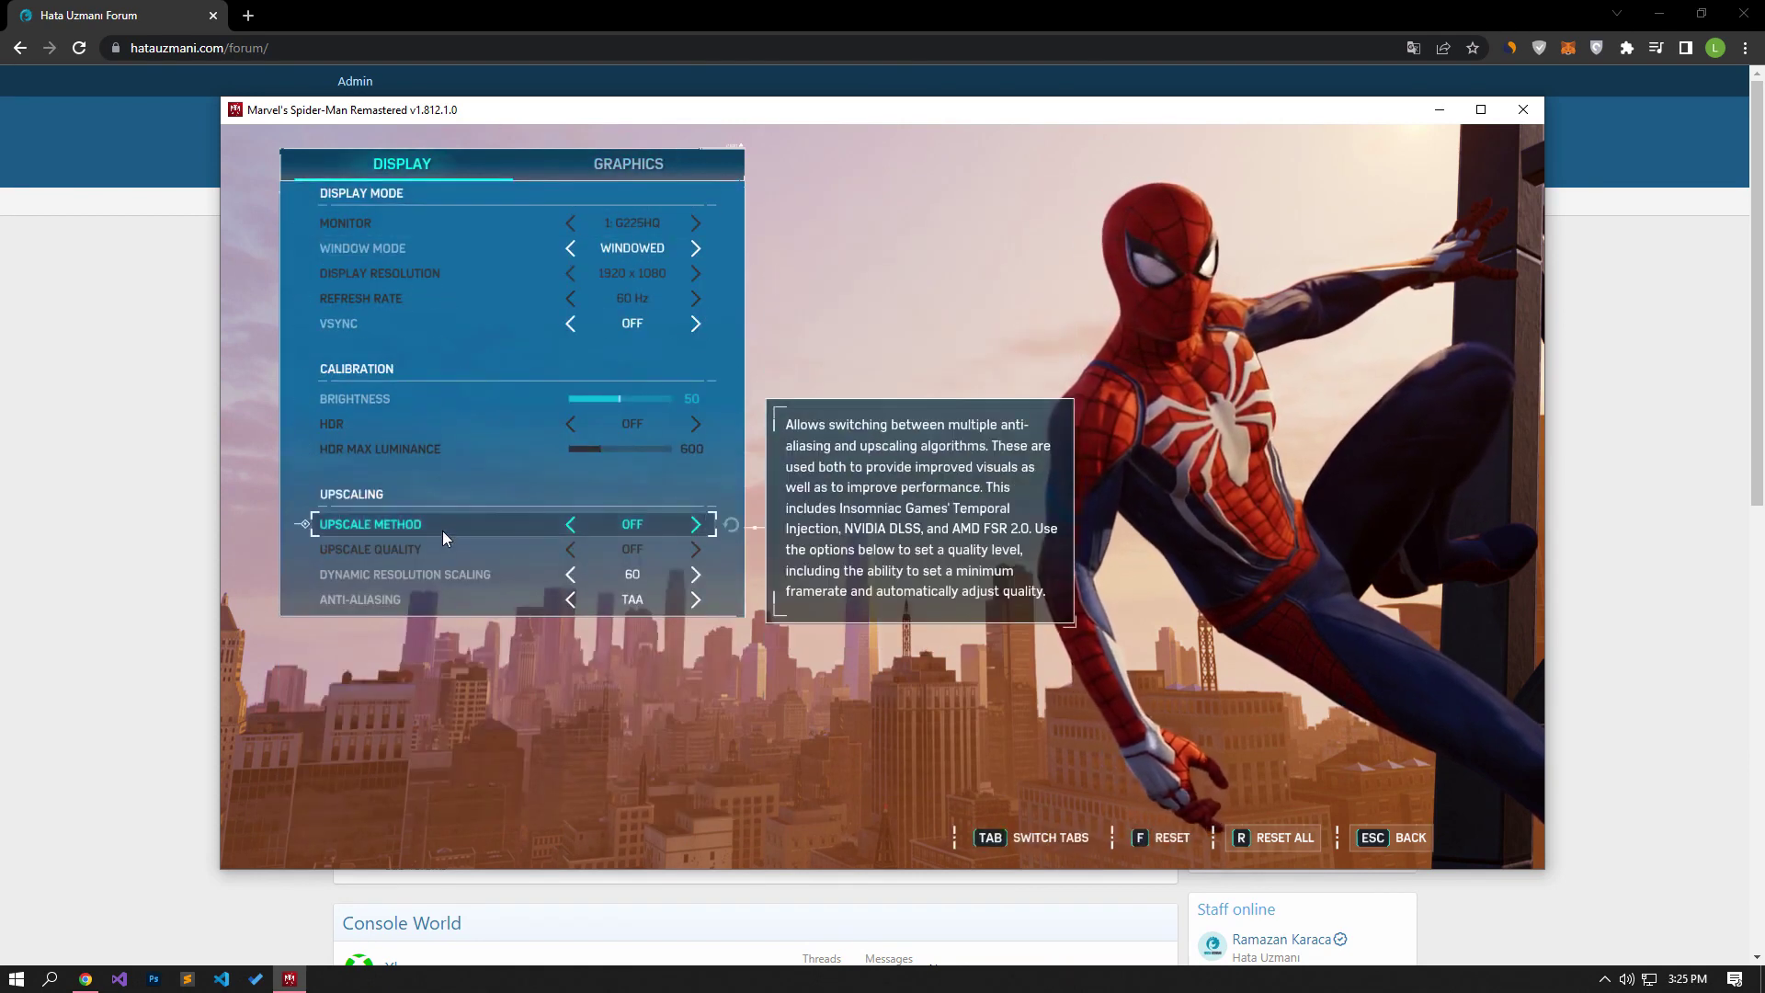
Step: Leave Upscale Method OFF, return to the main menu and close the game
click(696, 525)
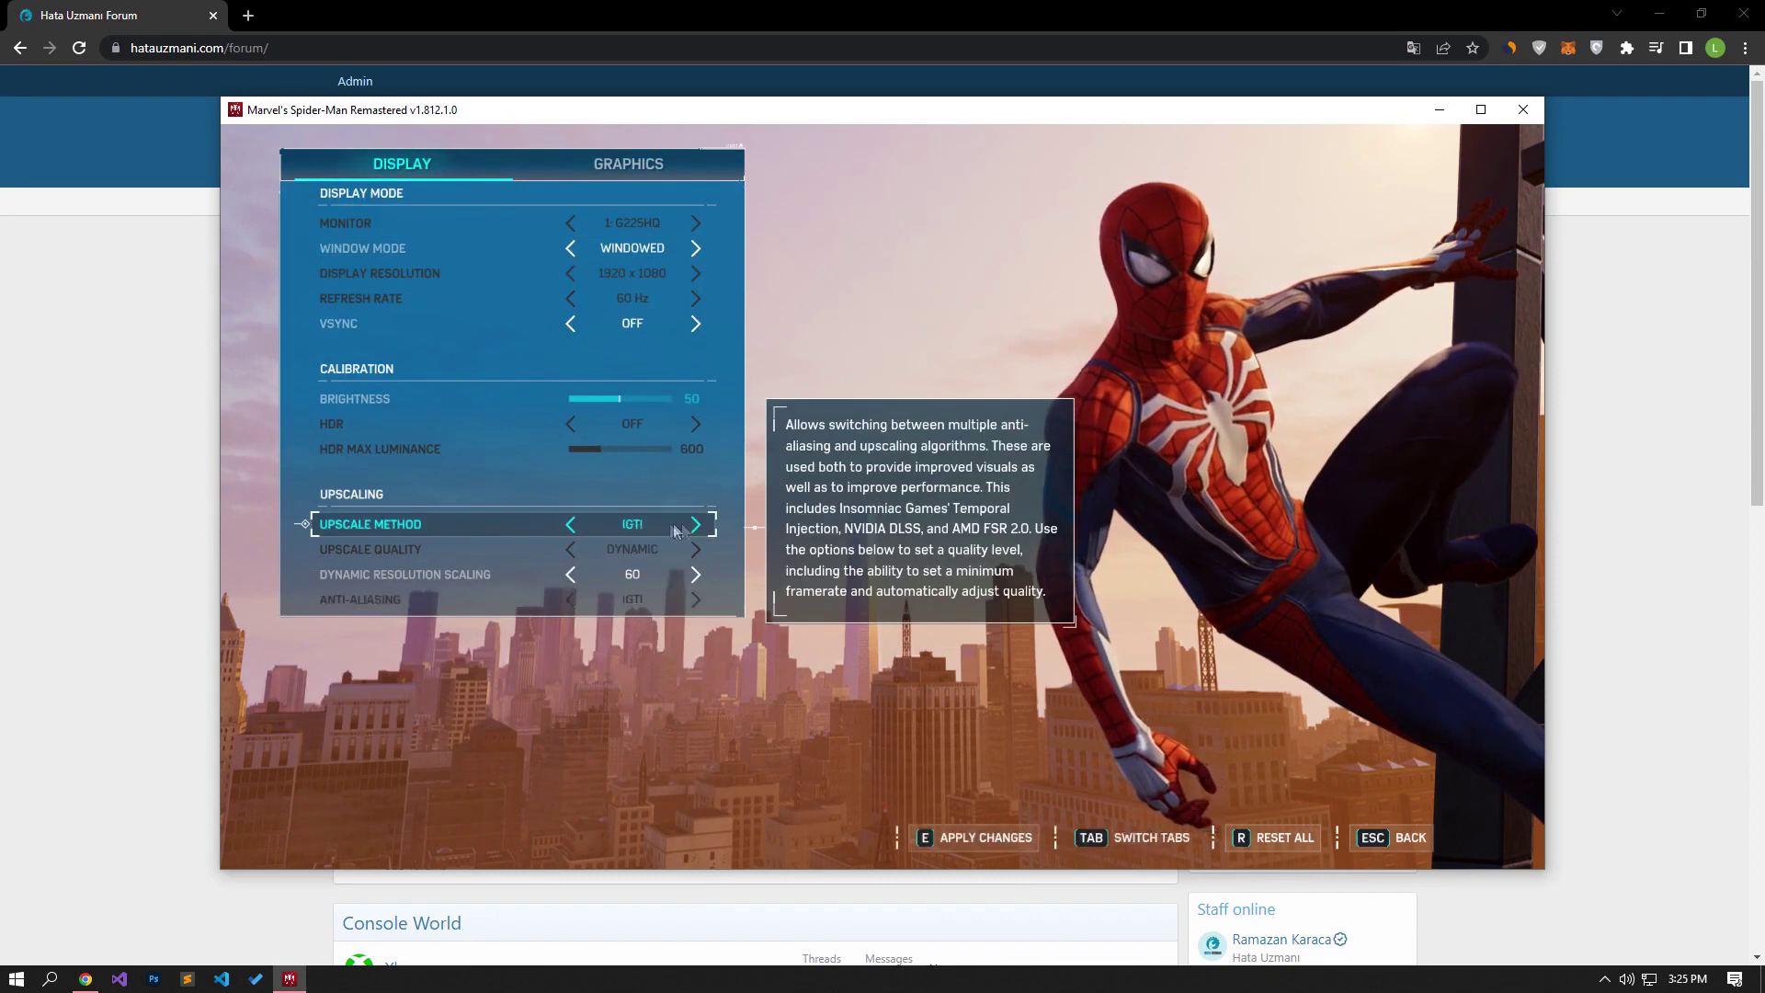
click(696, 525)
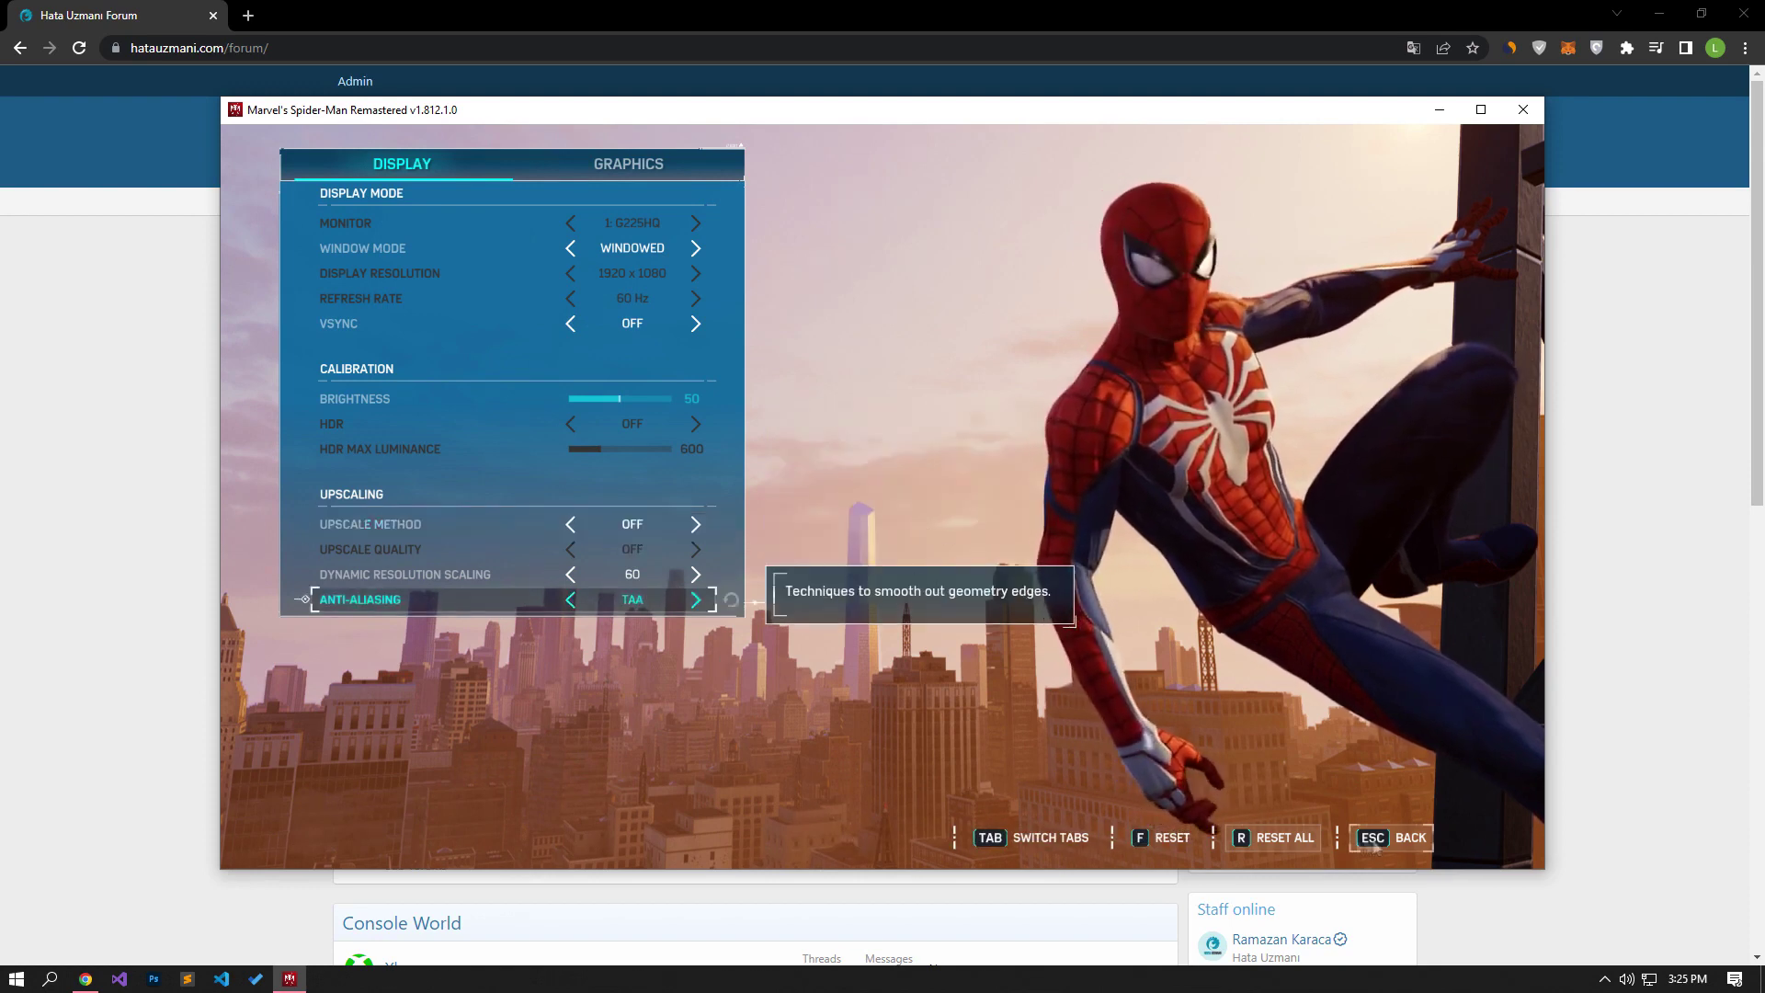
key(Escape)
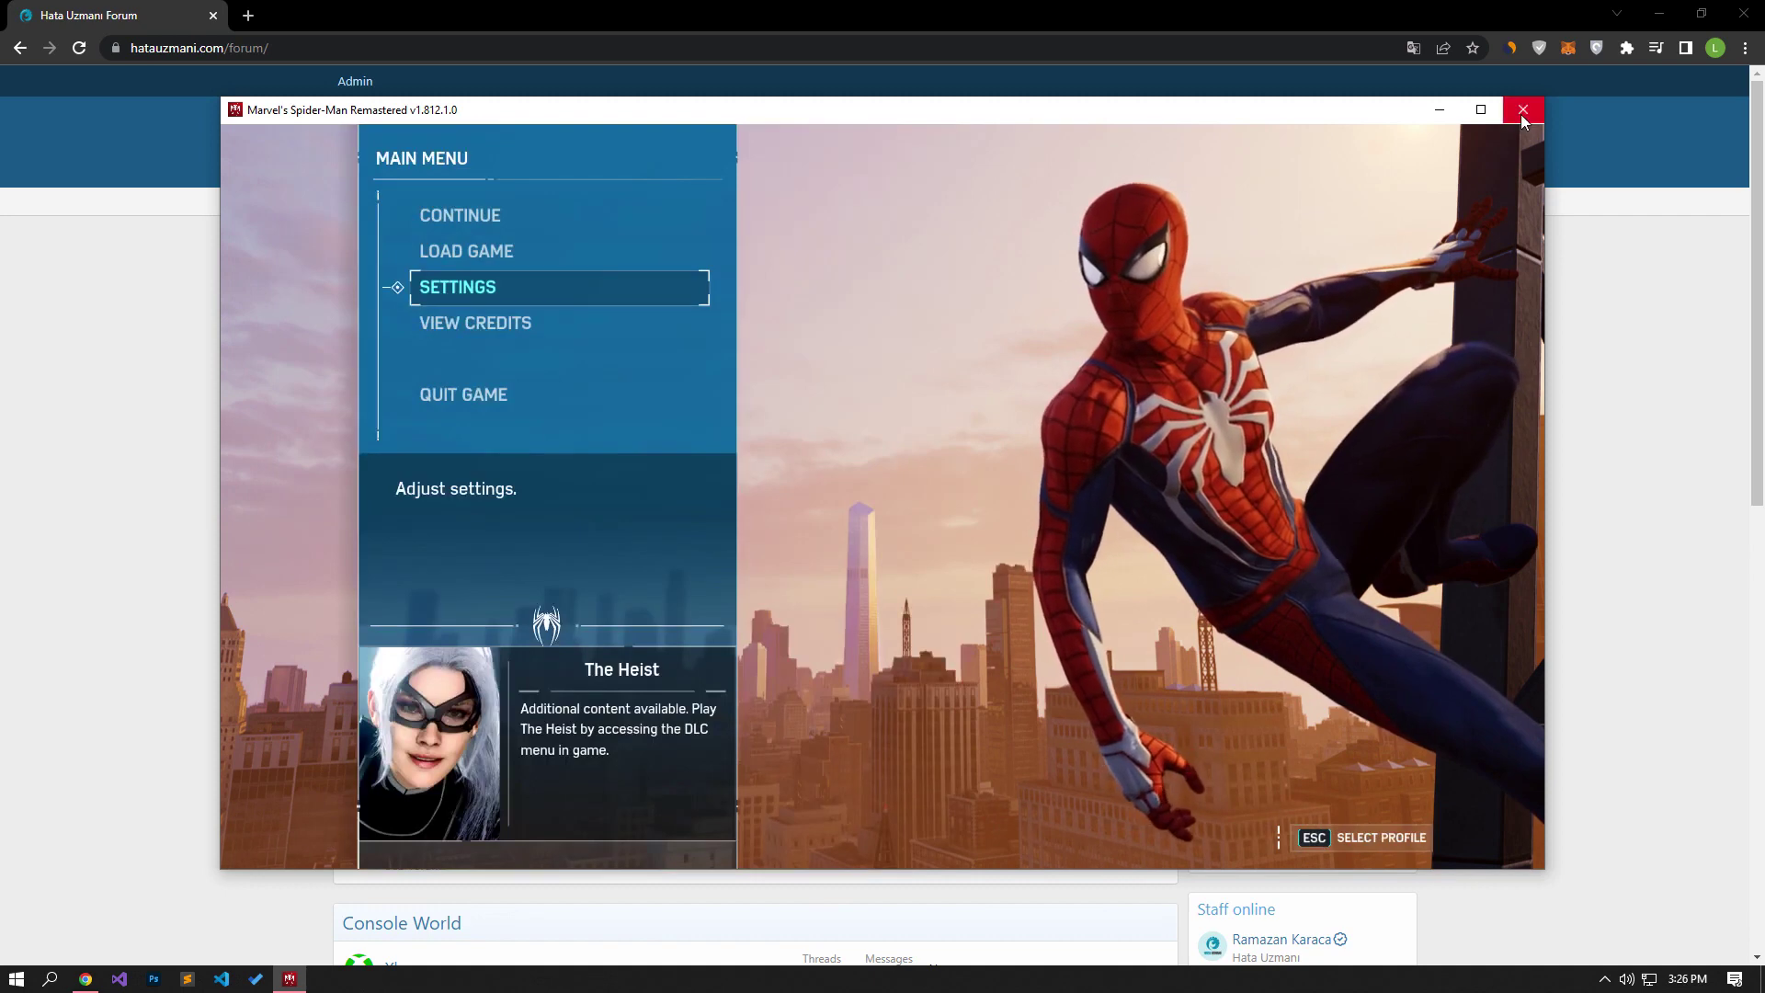
click(1523, 110)
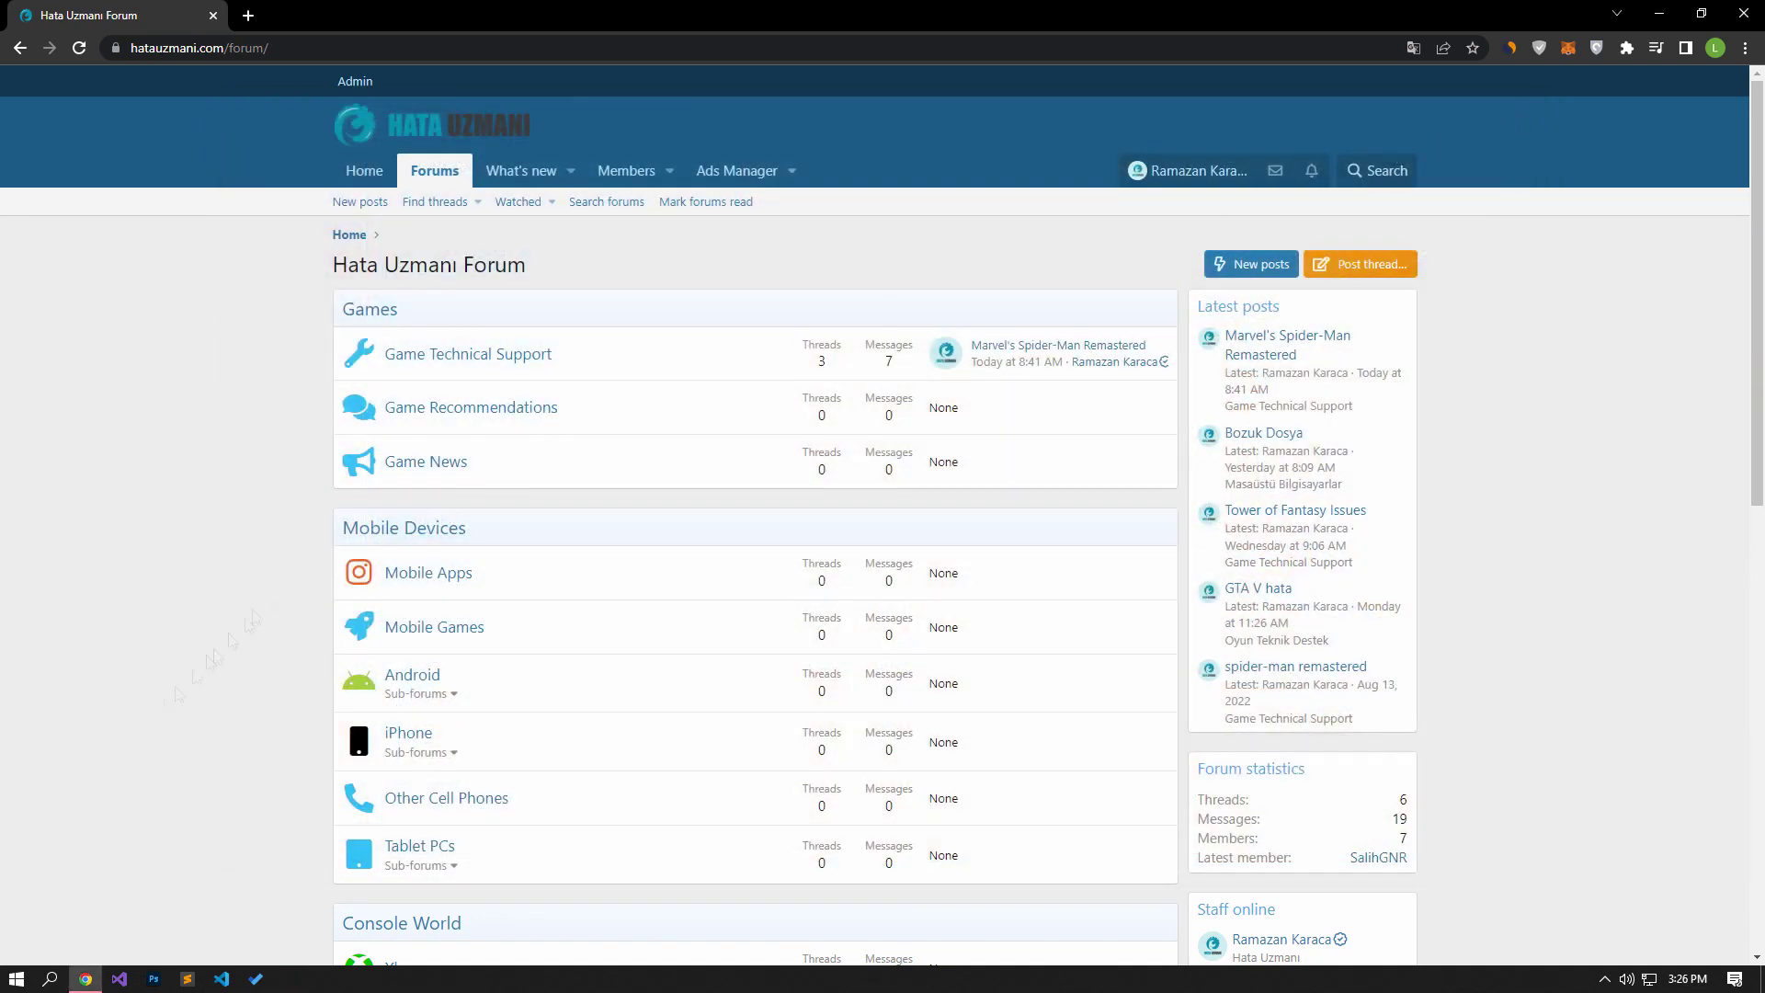
Step: Dismiss the Start menu power options and begin posting a new forum thread
click(17, 979)
click(22, 943)
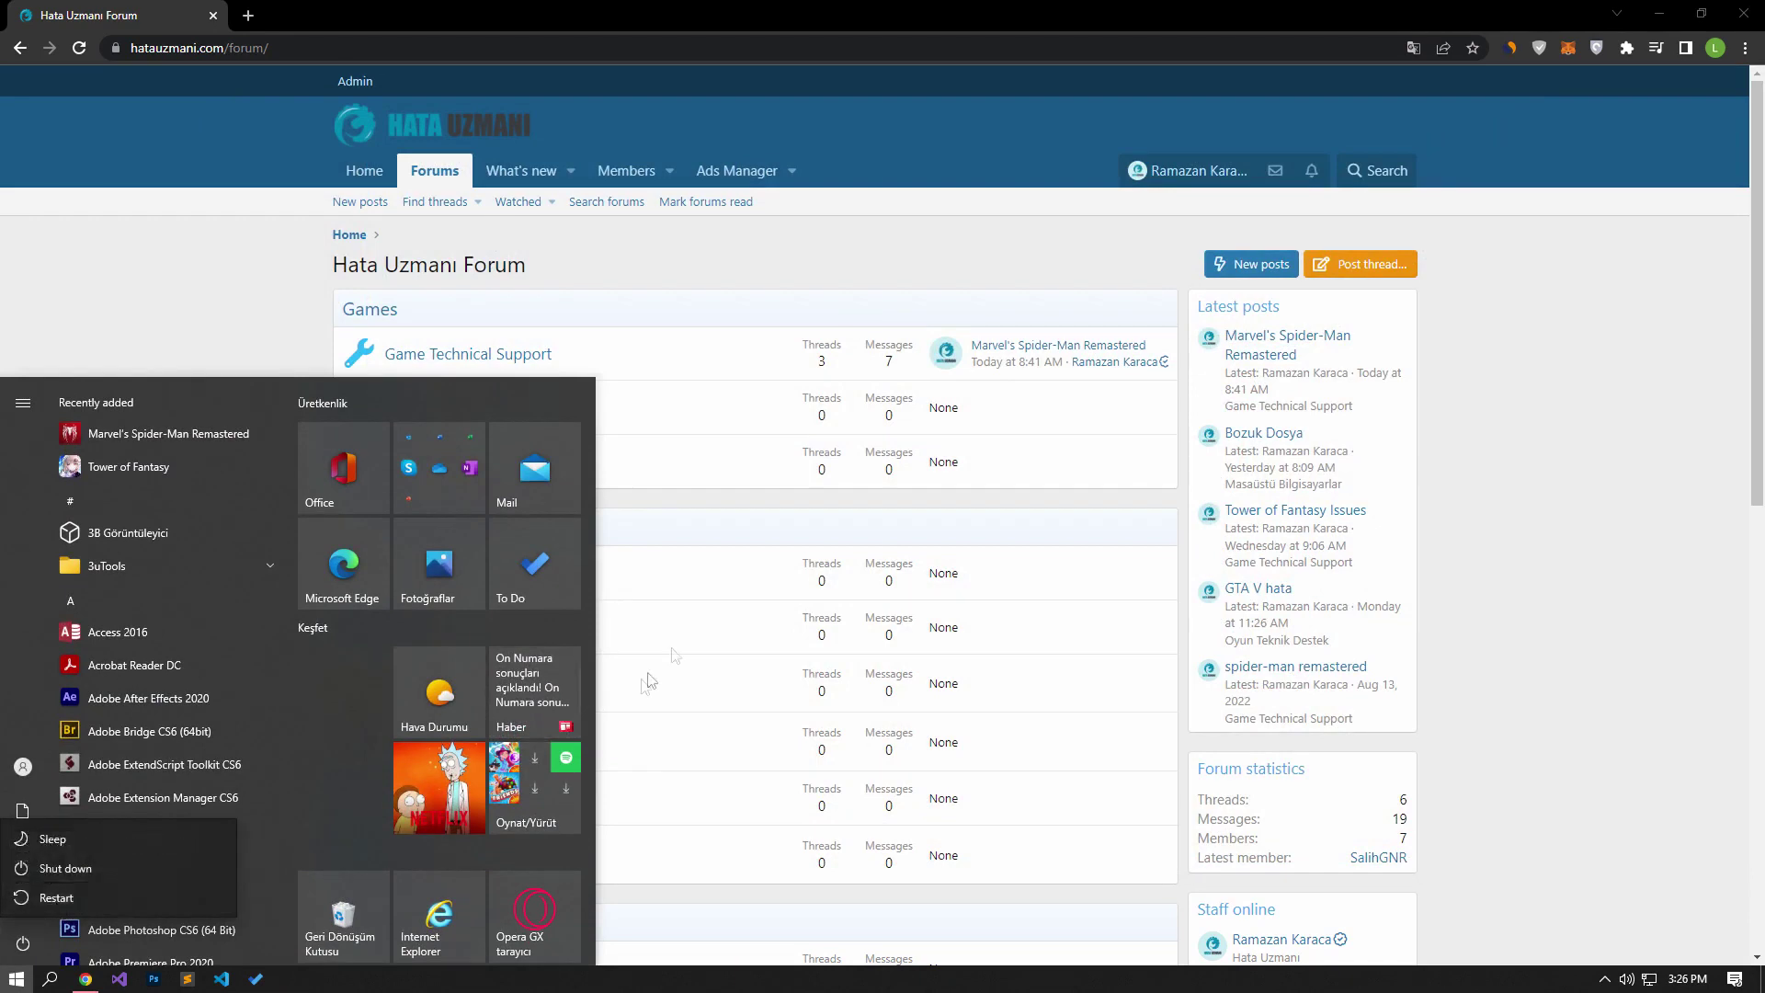
key(Escape)
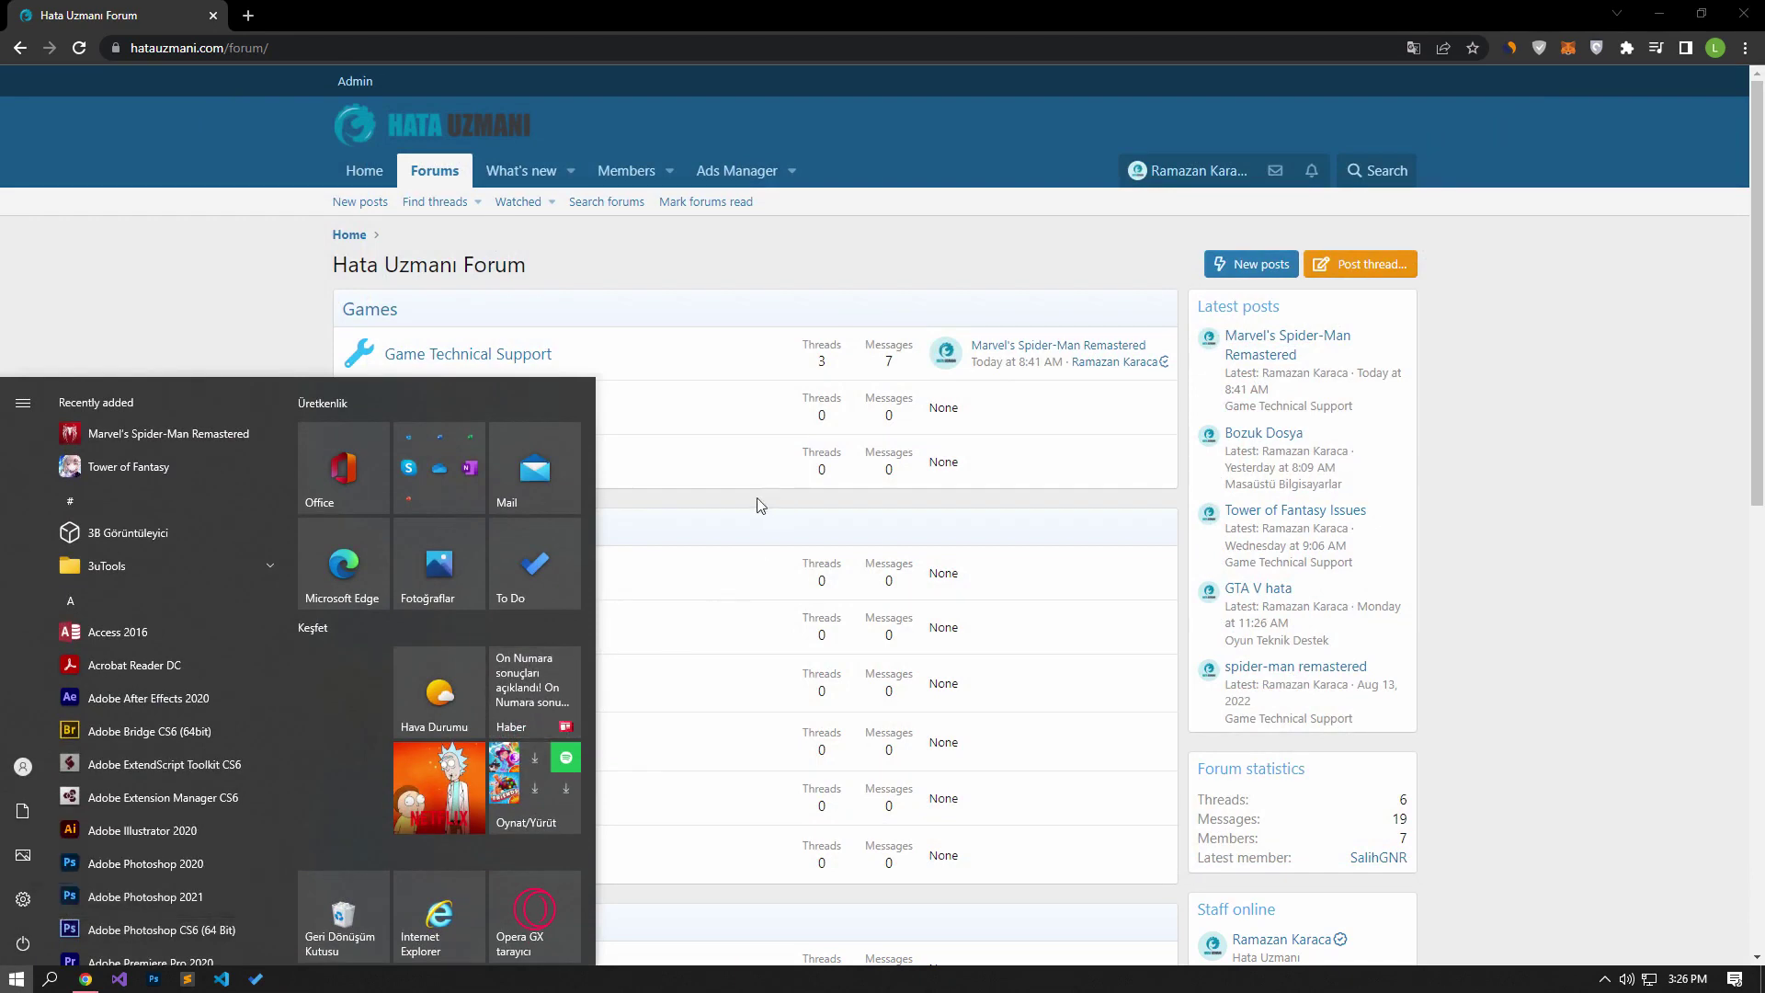
key(Escape)
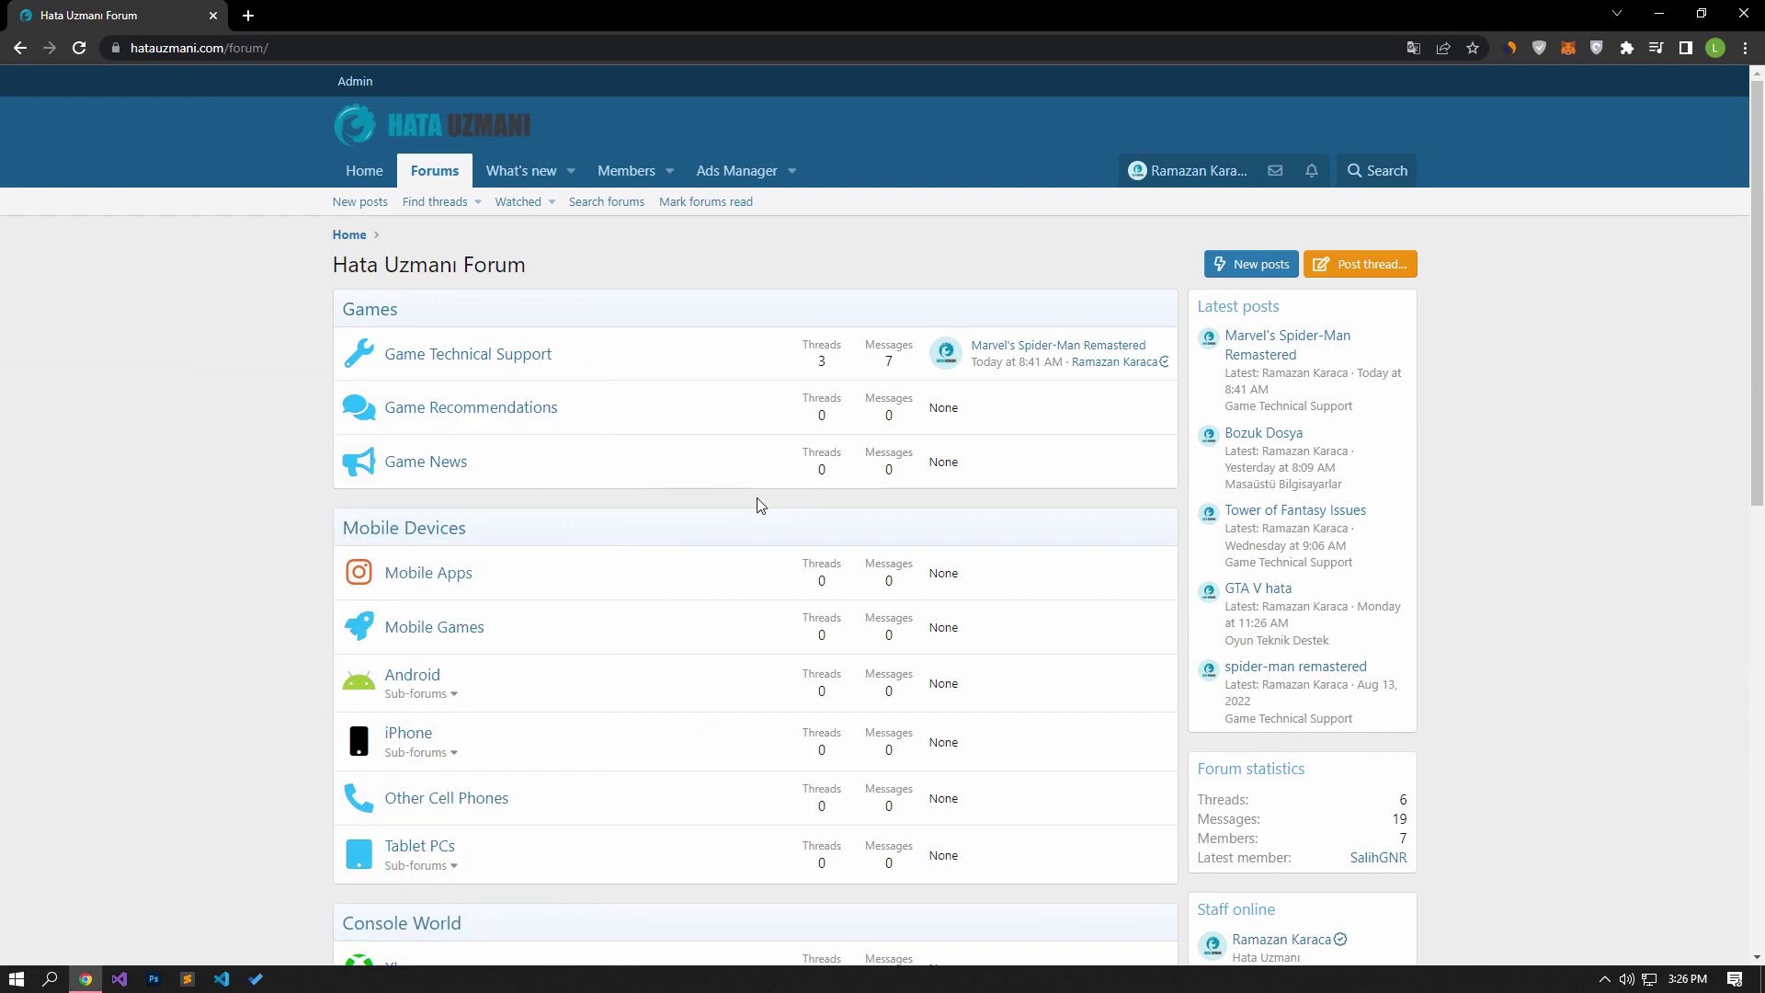
click(1353, 274)
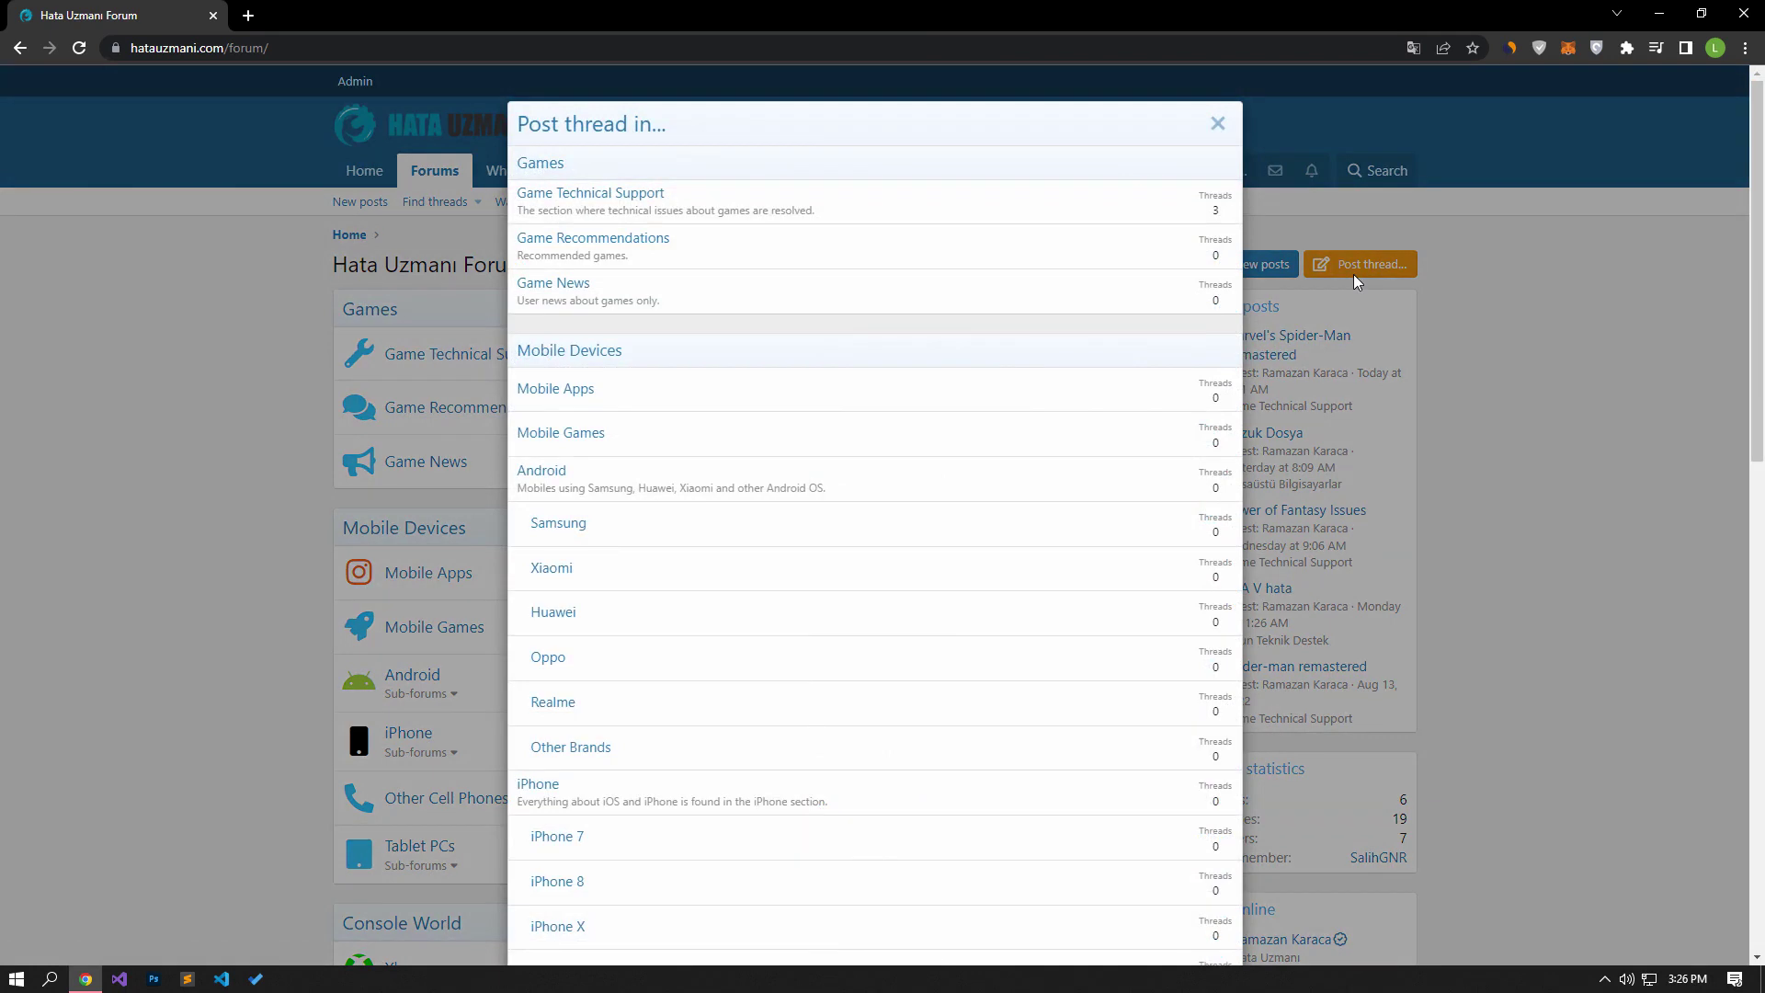